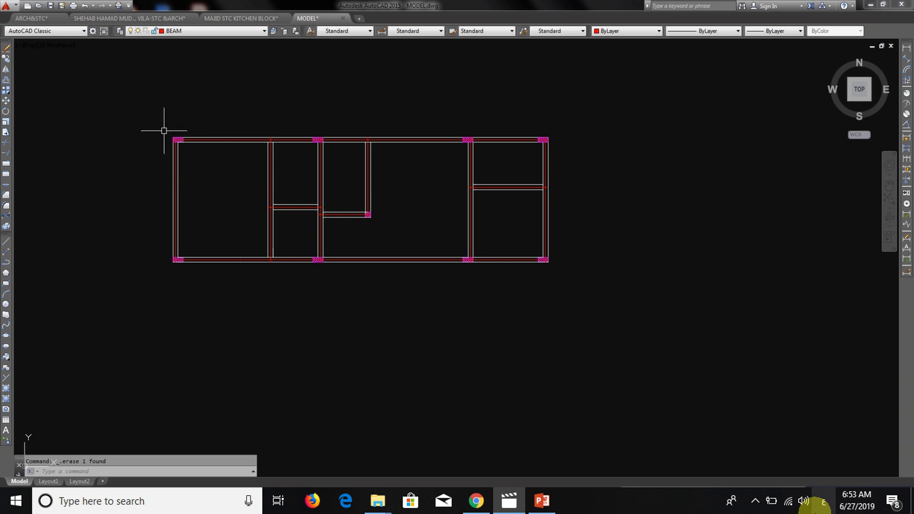
# - Copy the whole beam and column plan straight down, about 14 units below the original
pyautogui.scroll(-2, 275, 161)
pyautogui.click(497, 259)
pyautogui.click(166, 128)
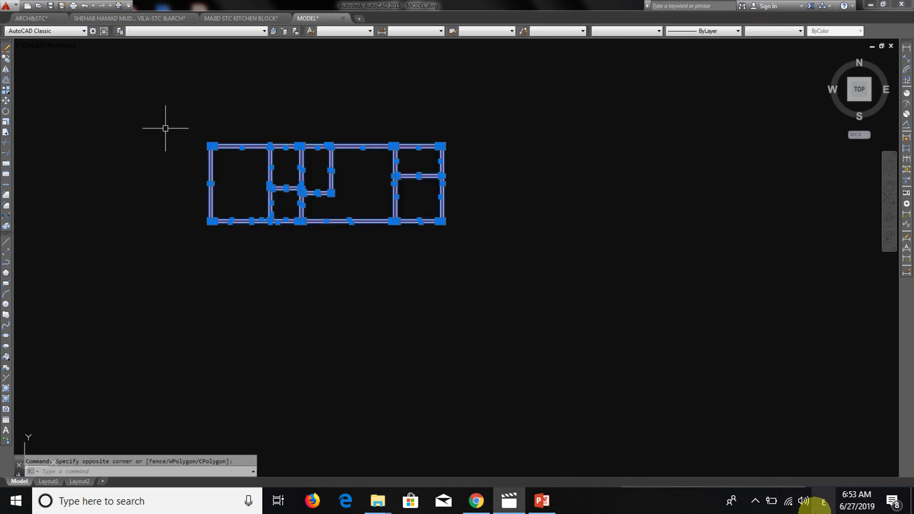
pyautogui.write('co')
pyautogui.press('Return')
pyautogui.click(316, 178)
pyautogui.scroll(-4, 322, 126)
pyautogui.scroll(4, 324, 230)
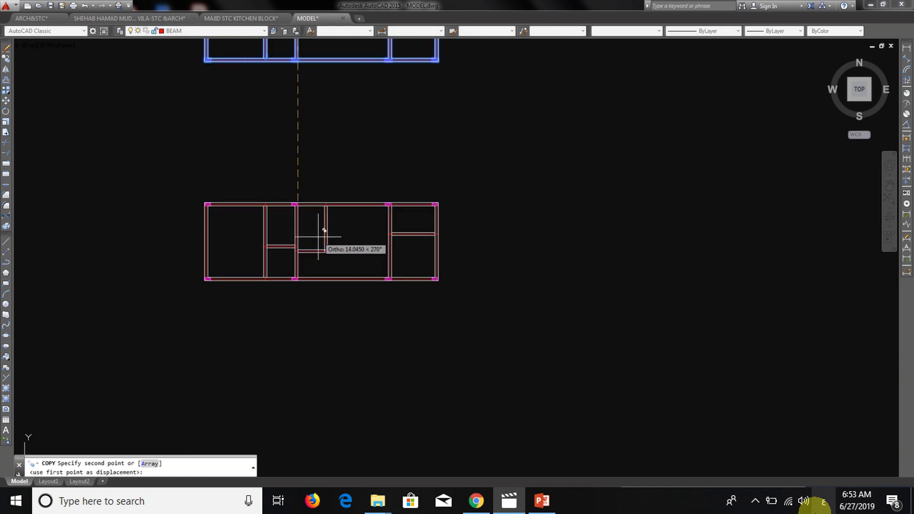
pyautogui.click(325, 231)
pyautogui.press('Escape')
# - Delete the hatch fill from all columns in the copied plan by selecting similar hatches
pyautogui.scroll(5, 251, 198)
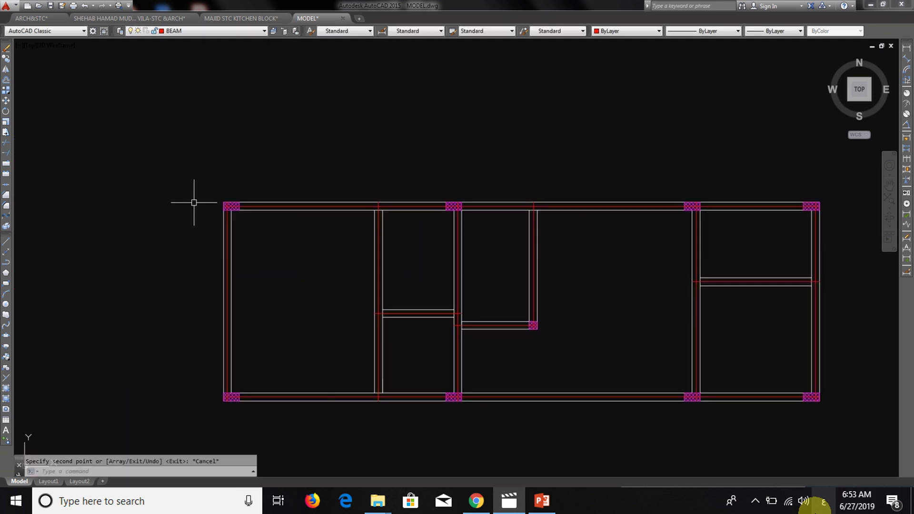
pyautogui.scroll(2, 262, 208)
pyautogui.click(255, 198)
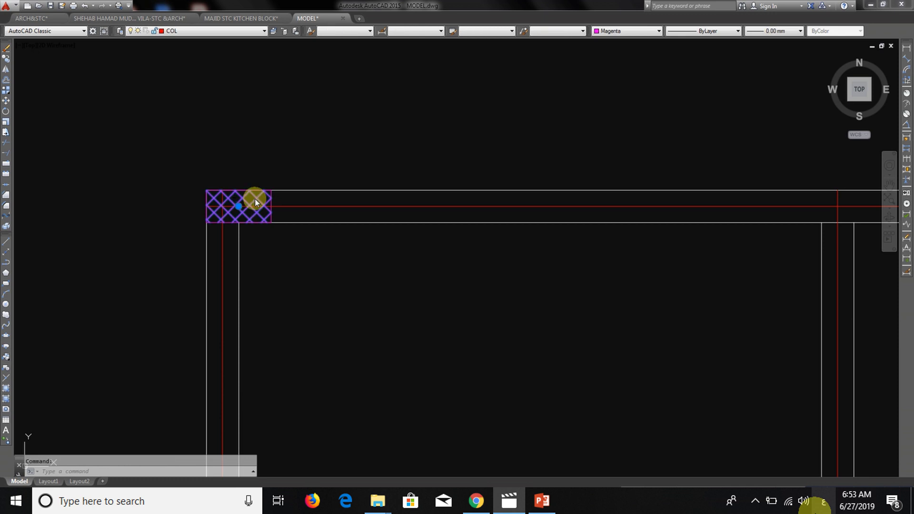
pyautogui.rightClick(255, 199)
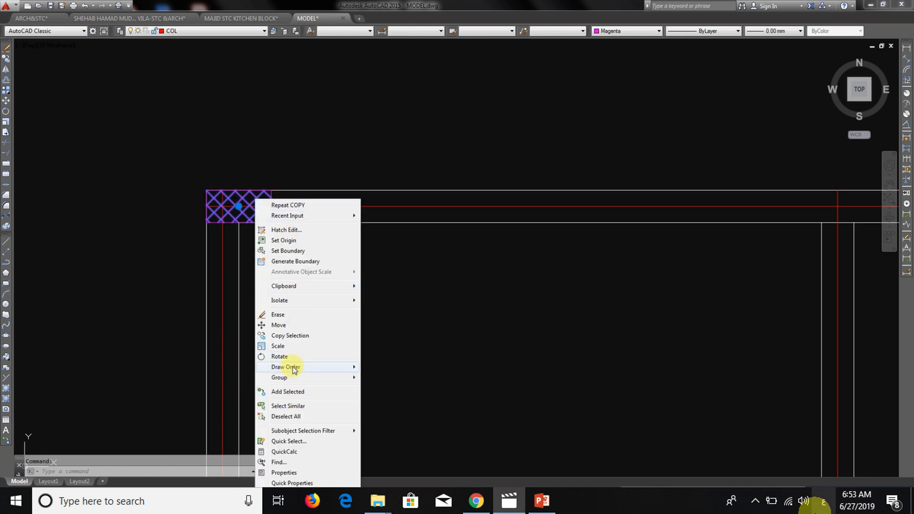
pyautogui.click(291, 407)
pyautogui.scroll(-4, 221, 131)
pyautogui.scroll(-3, 221, 131)
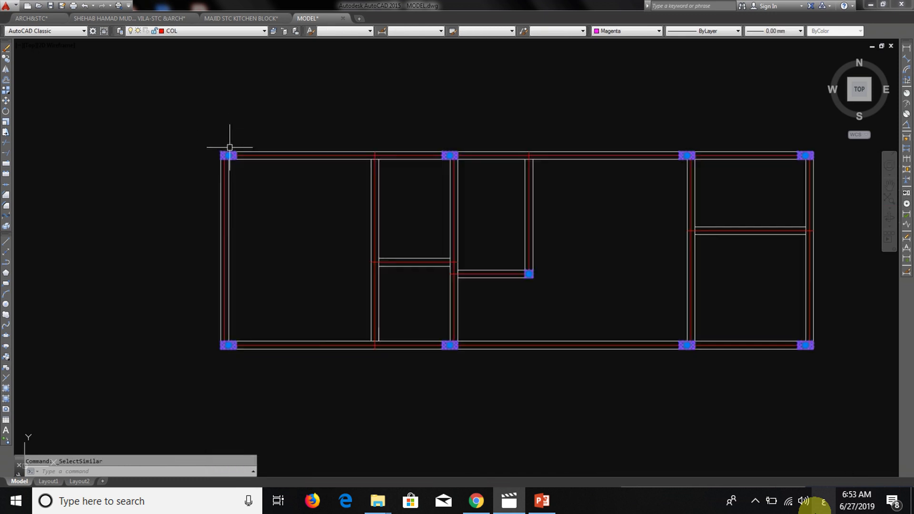
pyautogui.press('Delete')
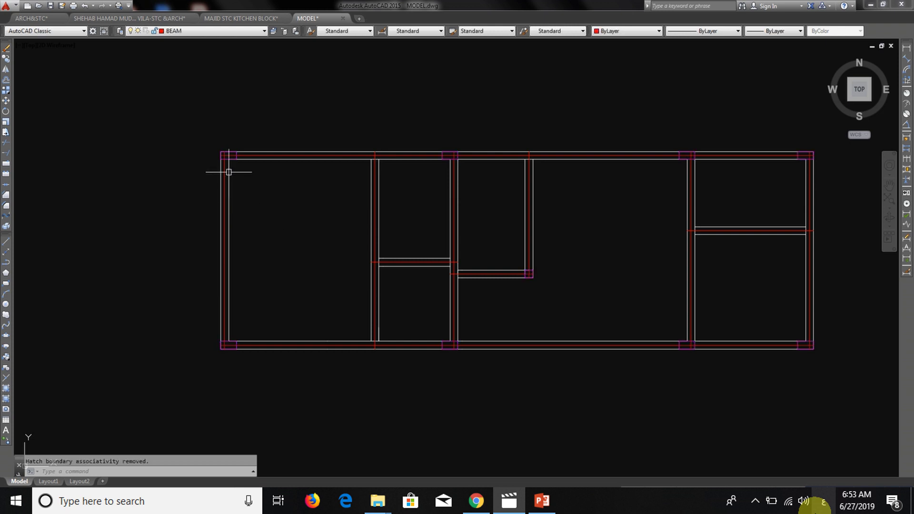
# - Turn off the WALL layer so only beam centrelines and column outlines show, and make wal2 the current layer
pyautogui.scroll(2, 272, 154)
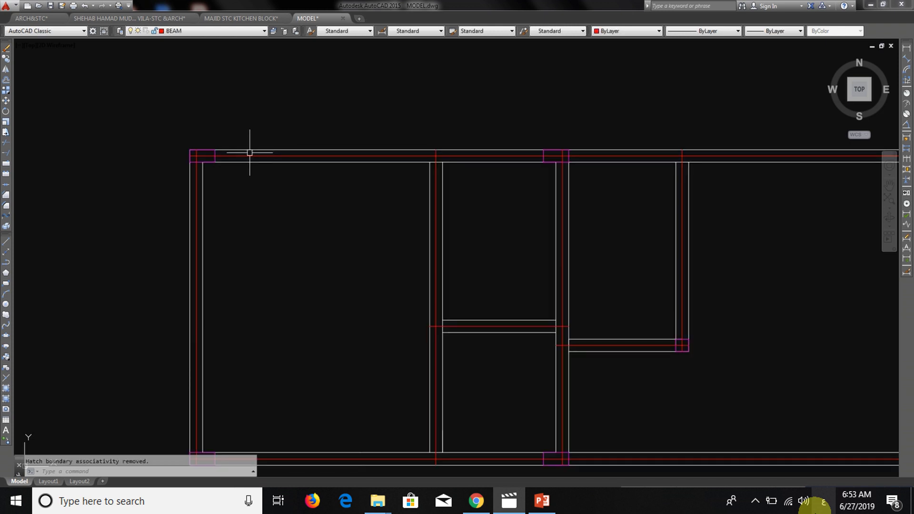
pyautogui.click(249, 151)
pyautogui.press('Escape')
pyautogui.click(165, 31)
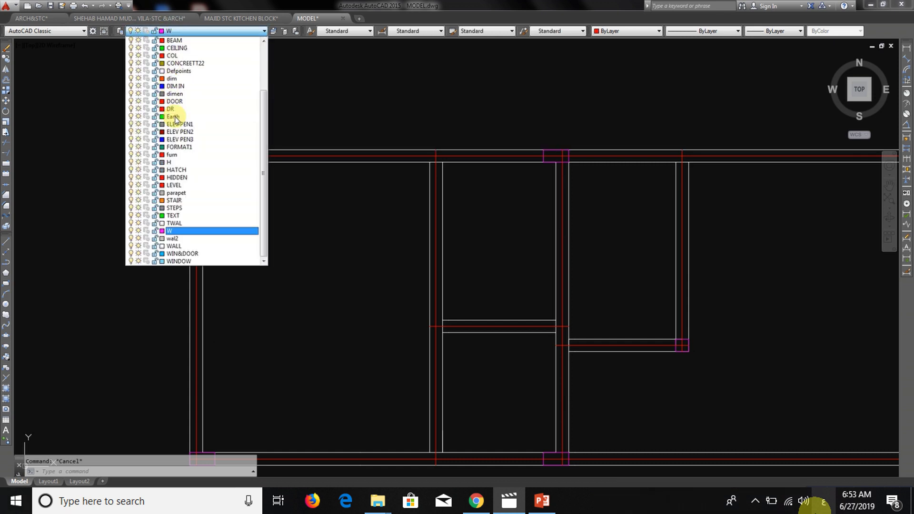
pyautogui.click(132, 246)
pyautogui.click(339, 219)
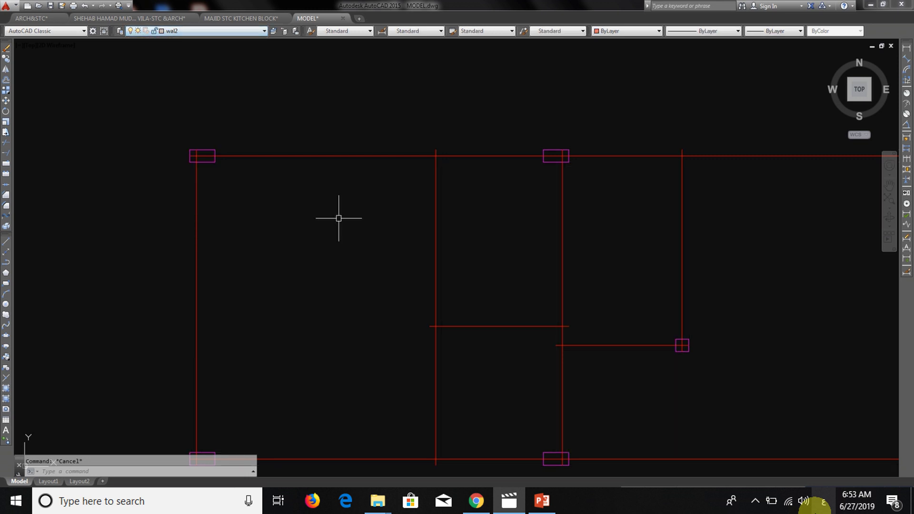
# - Trim the overhanging upper ends of the two interior beam lines that meet the top beam between columns
pyautogui.scroll(-2, 293, 185)
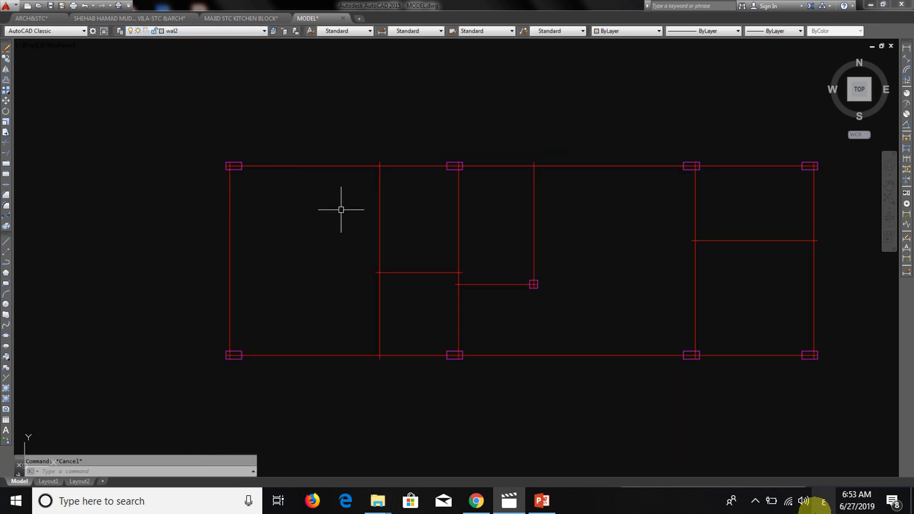
pyautogui.write('tr')
pyautogui.press('Return')
pyautogui.press('Return')
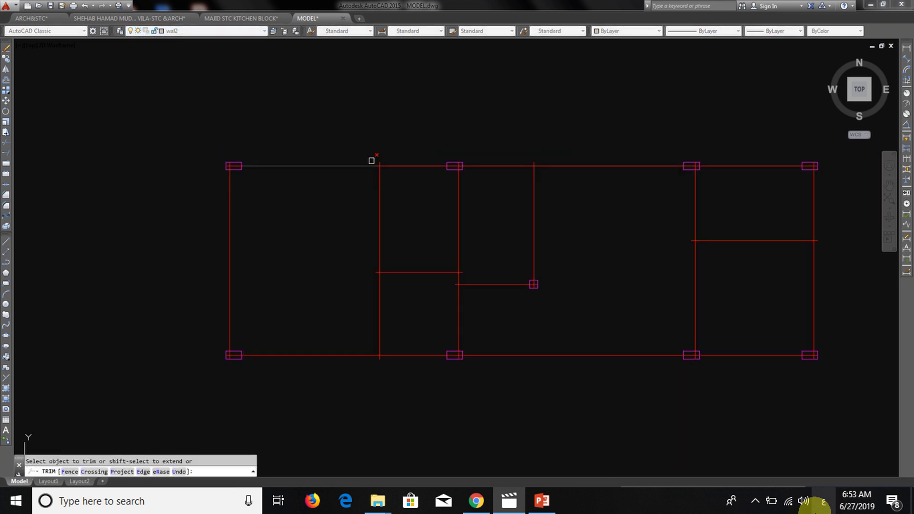
pyautogui.scroll(4, 381, 165)
pyautogui.scroll(-2, 400, 134)
pyautogui.scroll(4, 645, 153)
pyautogui.scroll(-4, 482, 147)
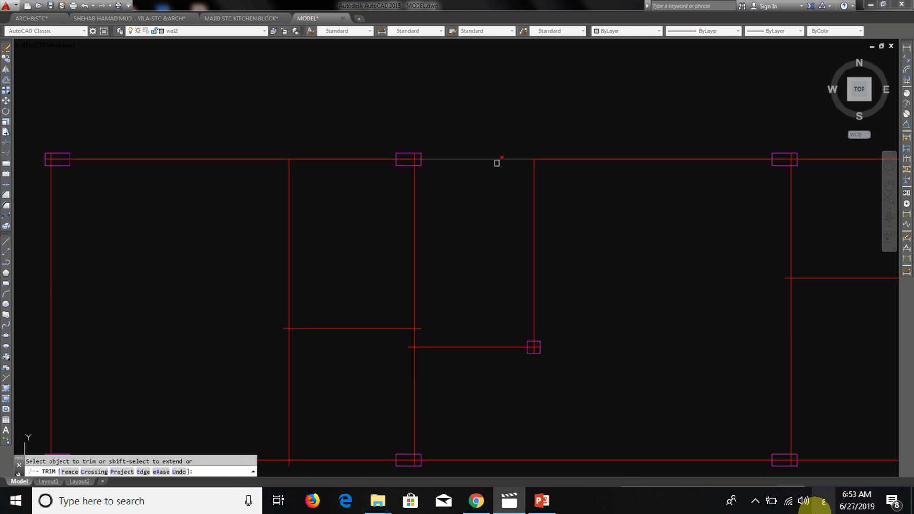
pyautogui.click(580, 237)
pyautogui.press('Escape')
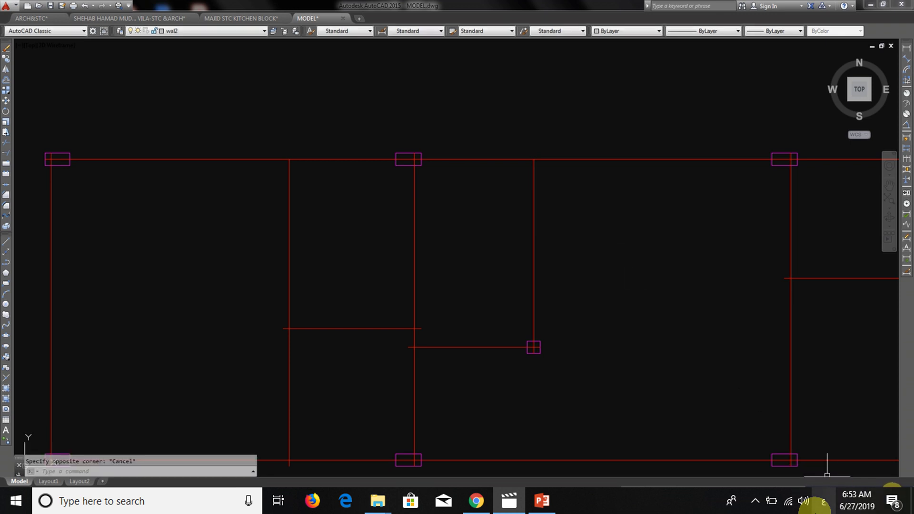
# - Trim the vertical beam line's overhang above the top beam inside the upper second column from the left
pyautogui.rightClick(366, 203)
pyautogui.click(351, 187)
pyautogui.click(342, 197)
pyautogui.write('tr')
pyautogui.press('Return')
pyautogui.press('Return')
pyautogui.scroll(6, 409, 162)
pyautogui.click(417, 170)
pyautogui.click(376, 171)
# - Trim both overhanging ends of the left short cross beam and the adjacent short beam's left overhang
pyautogui.scroll(-4, 376, 172)
pyautogui.scroll(-2, 339, 196)
pyautogui.scroll(2, 259, 365)
pyautogui.click(220, 342)
pyautogui.click(439, 341)
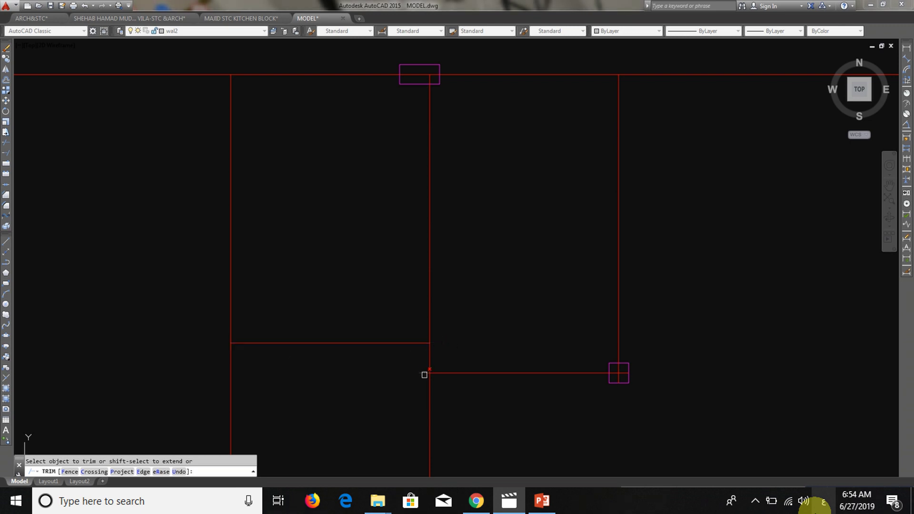
pyautogui.scroll(-2, 443, 183)
# - Trim the beam line overhangs inside the small square column and the lower second column from the left
pyautogui.scroll(5, 561, 303)
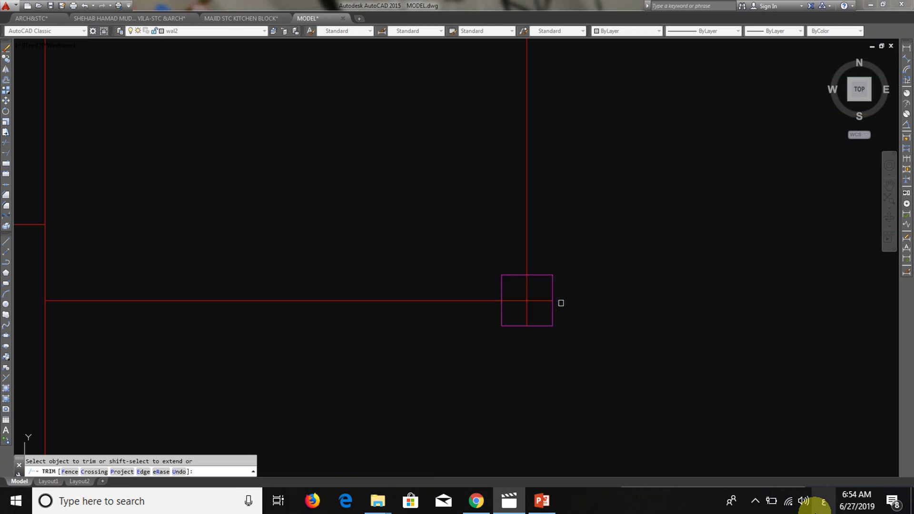
pyautogui.scroll(-5, 436, 156)
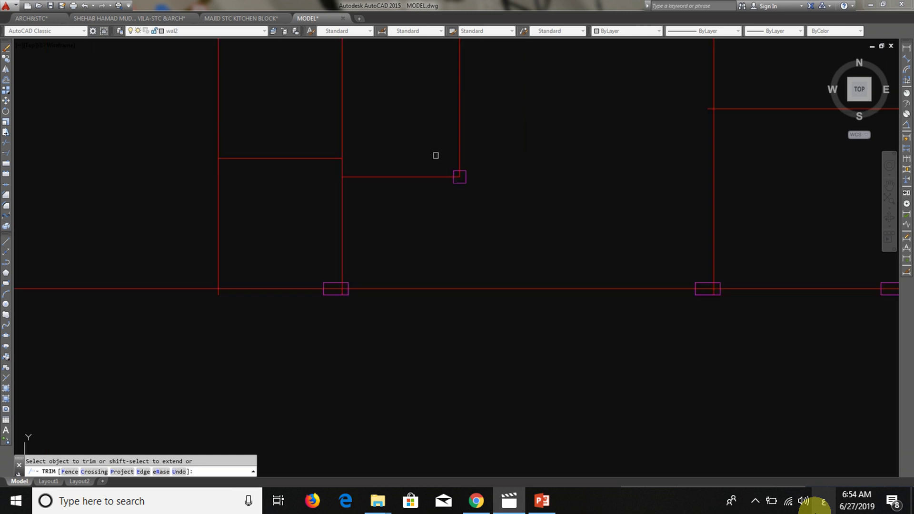
pyautogui.scroll(5, 350, 291)
pyautogui.click(333, 263)
pyautogui.click(329, 264)
pyautogui.scroll(-3, 475, 265)
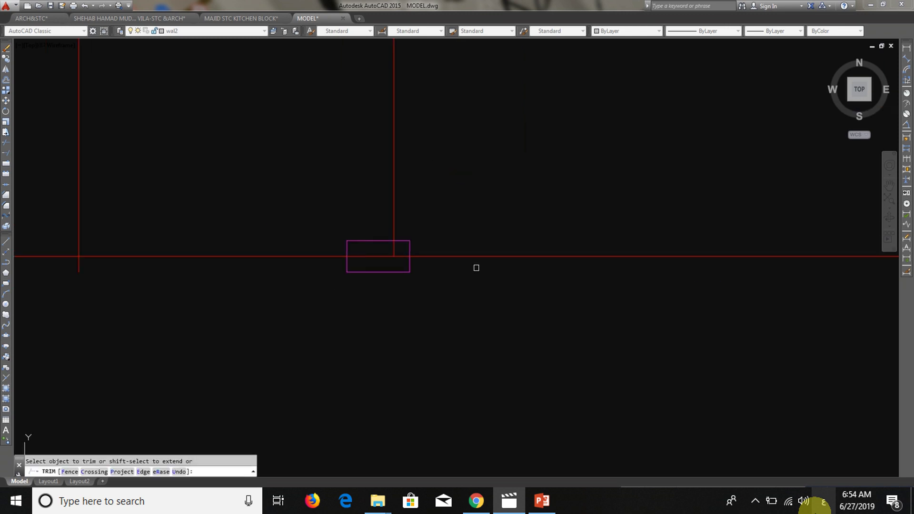
# - Trim the left interior beam line's lower overhang and the line stubs inside both left corner columns
pyautogui.scroll(-5, 260, 275)
pyautogui.scroll(5, 143, 274)
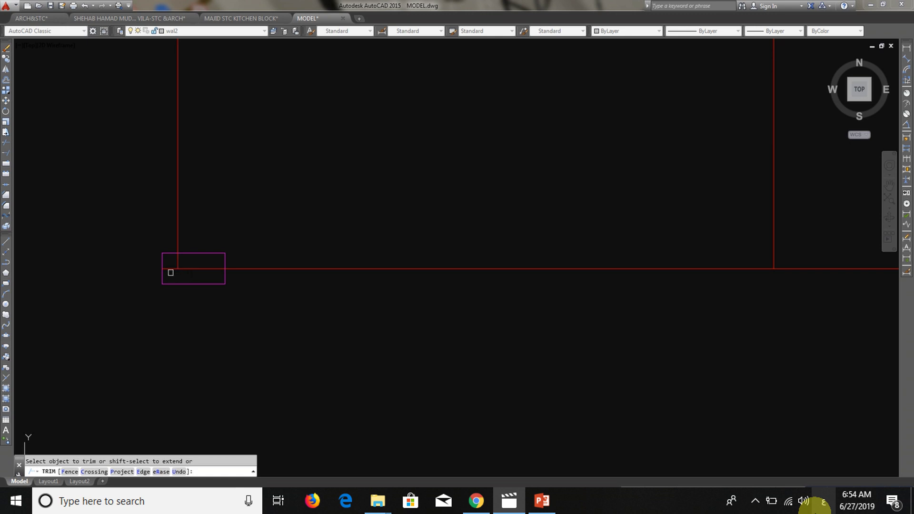
pyautogui.scroll(-5, 194, 325)
pyautogui.scroll(5, 195, 134)
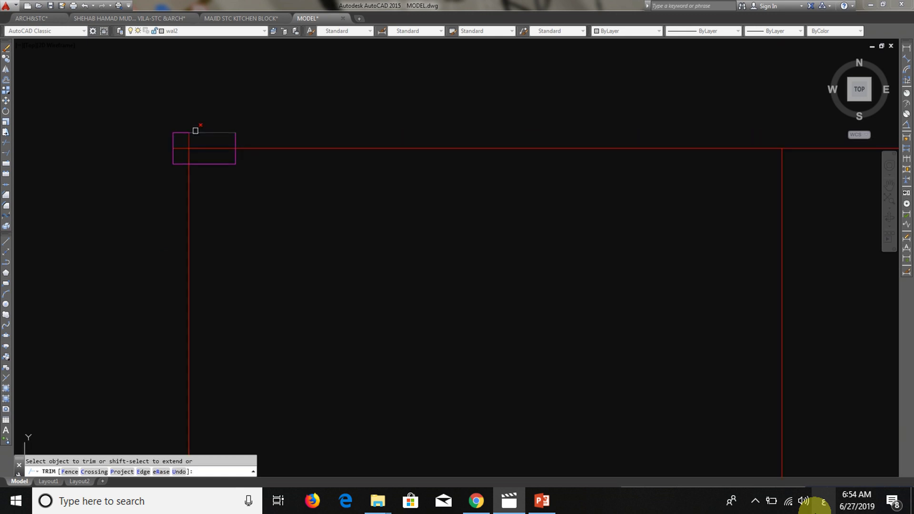
pyautogui.scroll(-5, 181, 150)
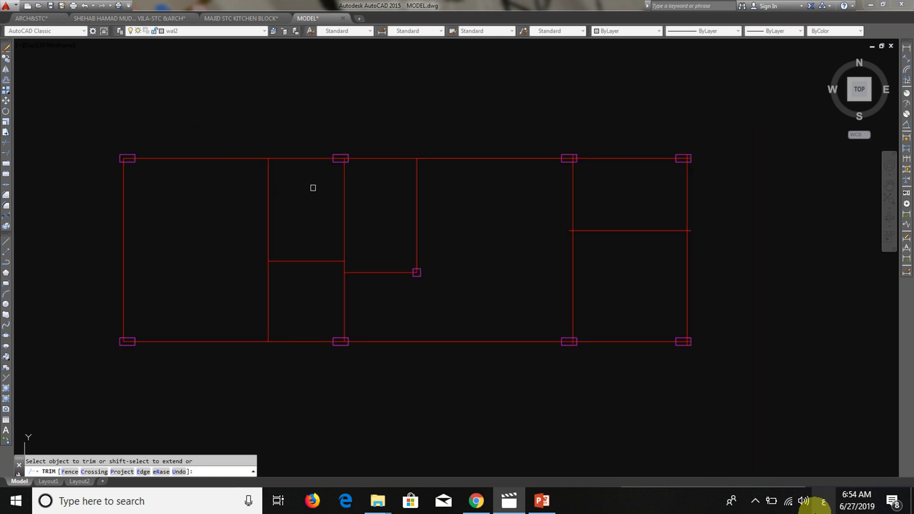
# - Trim the beam line overhangs inside the lower third column and the lower right corner column
pyautogui.scroll(5, 569, 342)
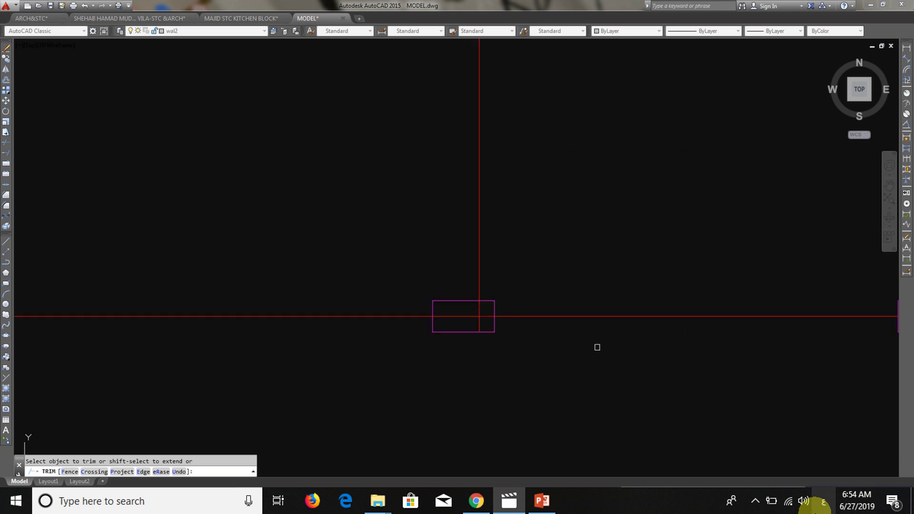
pyautogui.scroll(-5, 477, 325)
pyautogui.scroll(5, 602, 326)
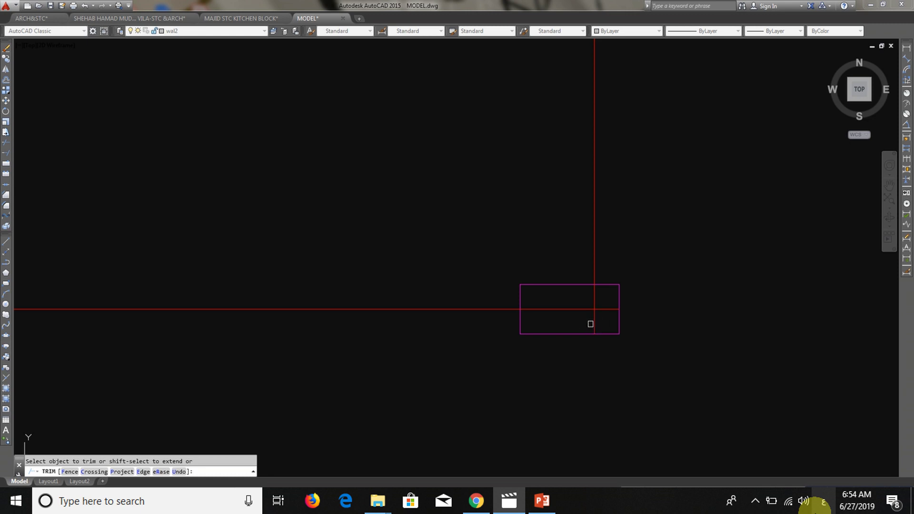
pyautogui.scroll(-4, 597, 320)
# - Trim both overhanging ends of the horizontal cross beam in the rightmost bay
pyautogui.scroll(-2, 553, 281)
pyautogui.scroll(4, 547, 177)
pyautogui.scroll(-3, 543, 182)
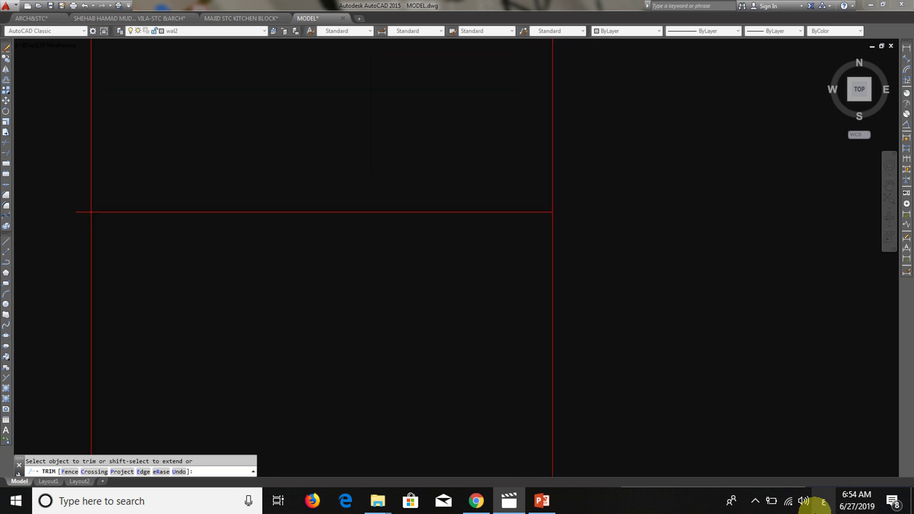
pyautogui.scroll(4, 271, 232)
pyautogui.scroll(-3, 281, 268)
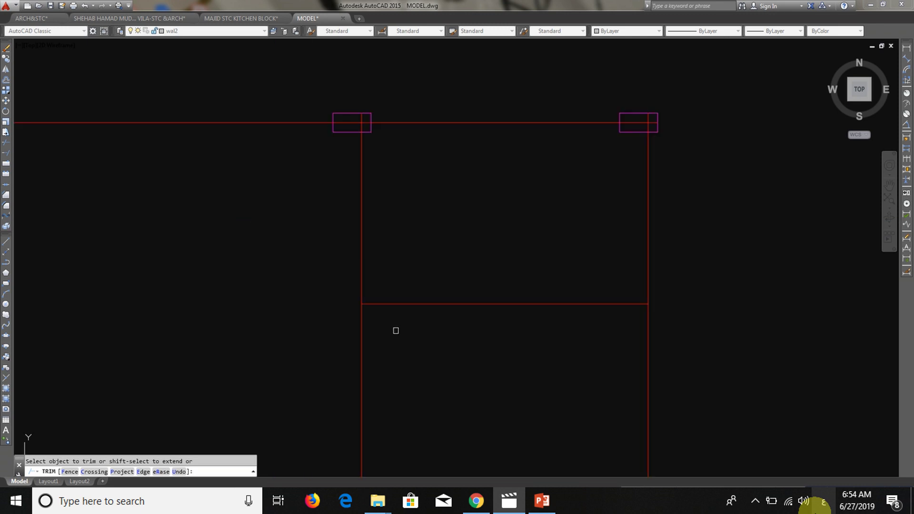
# - Trim the remaining beam line overhangs inside the two upper columns of the rightmost bay and finish trimming
pyautogui.scroll(6, 672, 110)
pyautogui.click(622, 122)
pyautogui.click(659, 130)
pyautogui.scroll(-9, 717, 191)
pyautogui.scroll(7, 523, 181)
pyautogui.scroll(2, 568, 173)
pyautogui.click(590, 166)
pyautogui.click(539, 161)
pyautogui.scroll(-9, 547, 188)
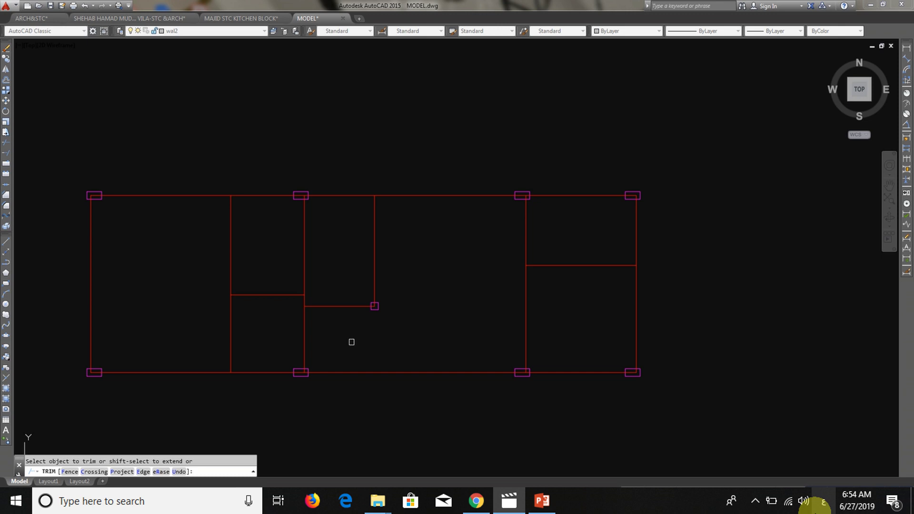
pyautogui.press('Escape')
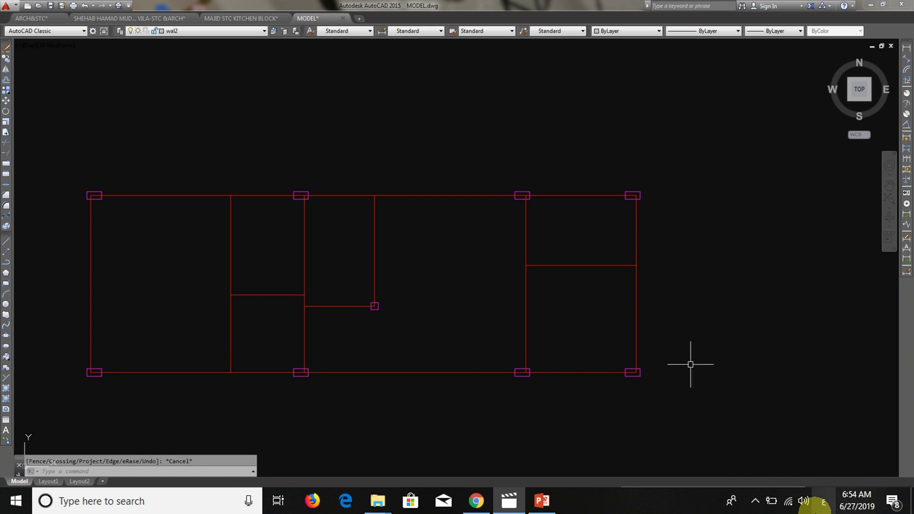
# - Move the upper and lower right corner columns horizontally from their top-edge midpoint onto the right vertical beam line
pyautogui.scroll(4, 627, 191)
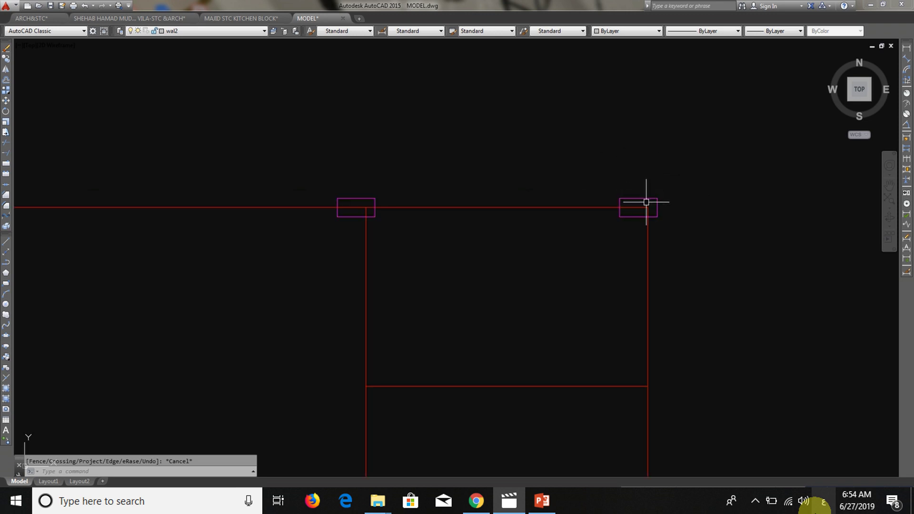
pyautogui.scroll(2, 638, 205)
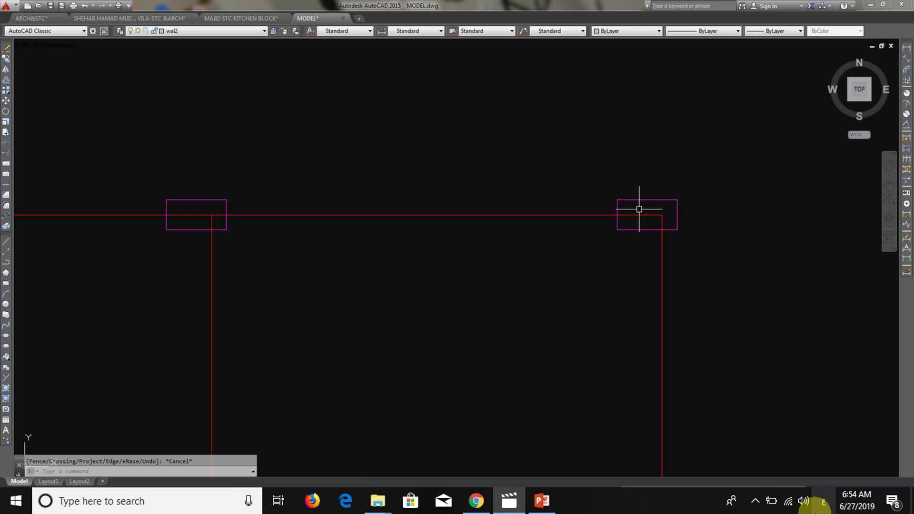
pyautogui.click(642, 207)
pyautogui.click(622, 193)
pyautogui.scroll(-2, 627, 152)
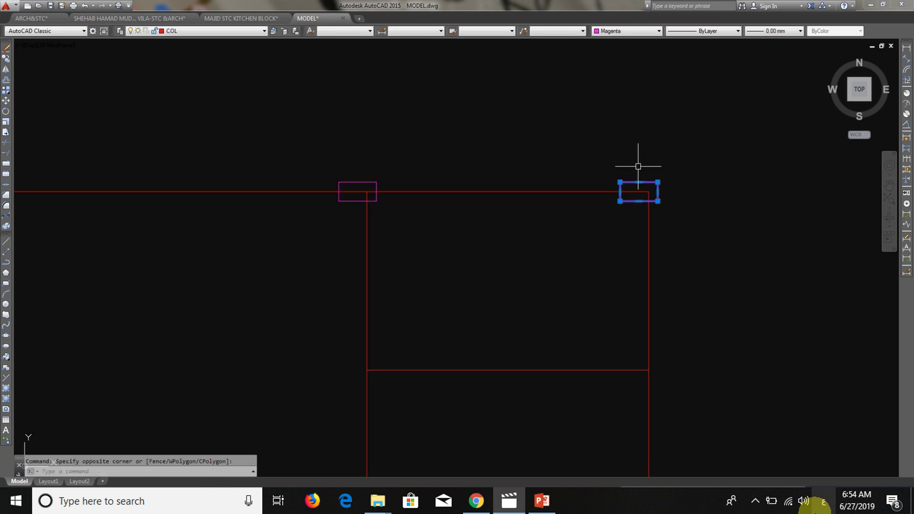
pyautogui.scroll(-4, 596, 151)
pyautogui.scroll(7, 608, 341)
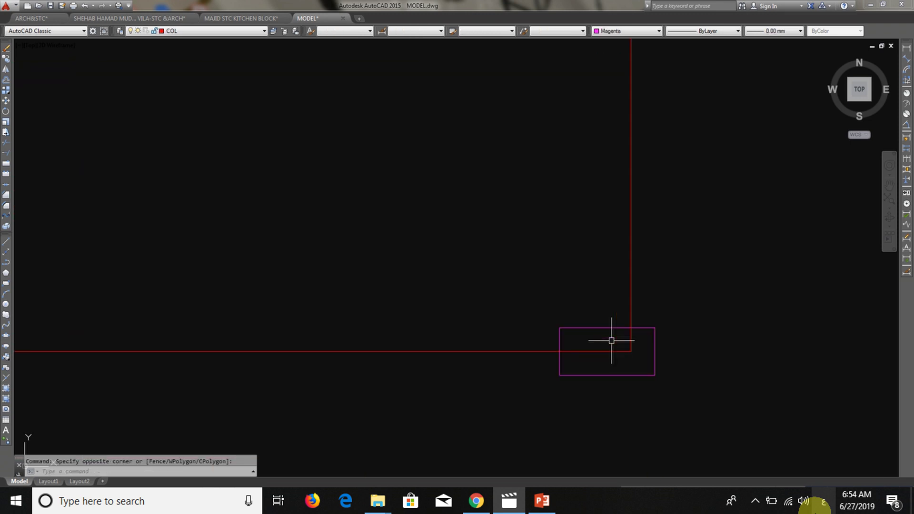
pyautogui.click(585, 327)
pyautogui.click(582, 364)
pyautogui.write('m')
pyautogui.press('Return')
pyautogui.click(607, 328)
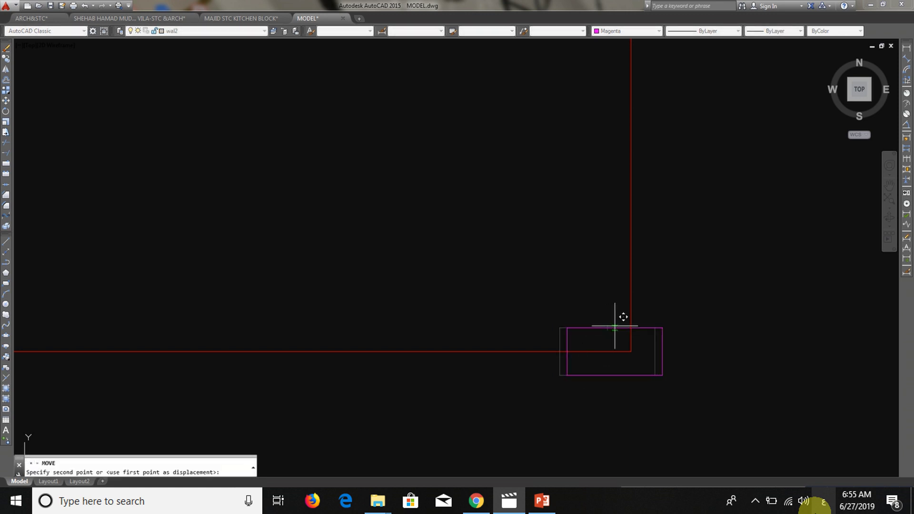
pyautogui.click(631, 329)
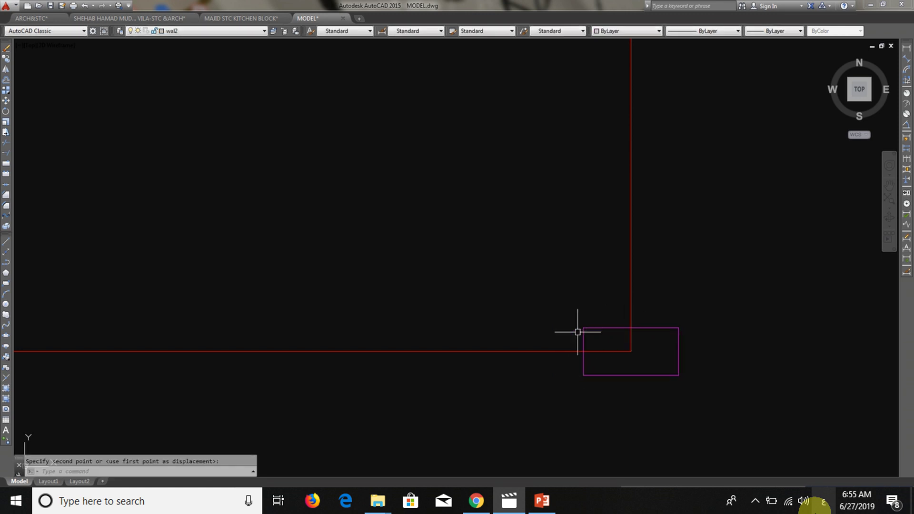
pyautogui.scroll(-5, 578, 379)
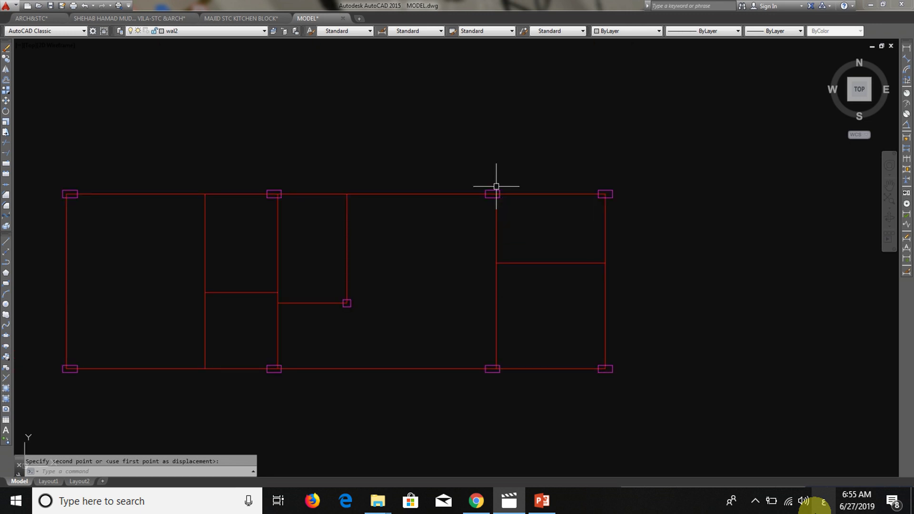
pyautogui.scroll(5, 496, 187)
pyautogui.click(474, 204)
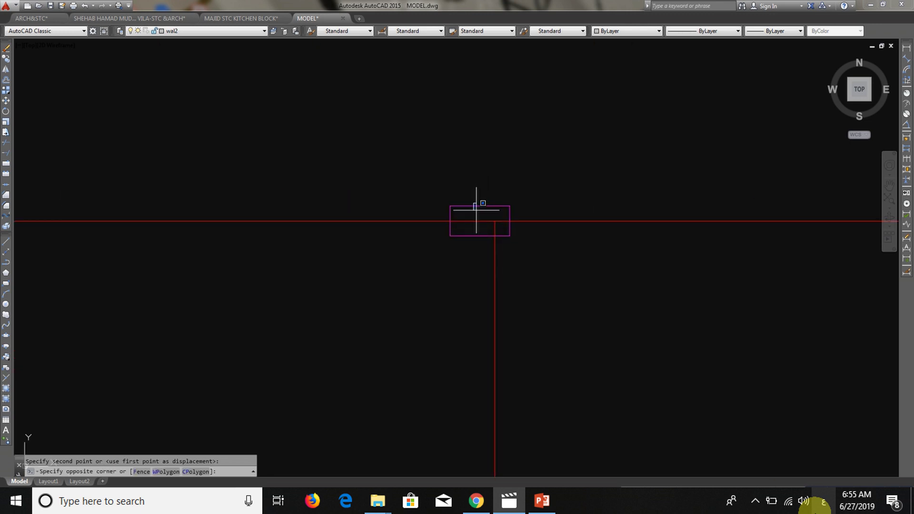
pyautogui.click(440, 200)
pyautogui.scroll(-3, 453, 200)
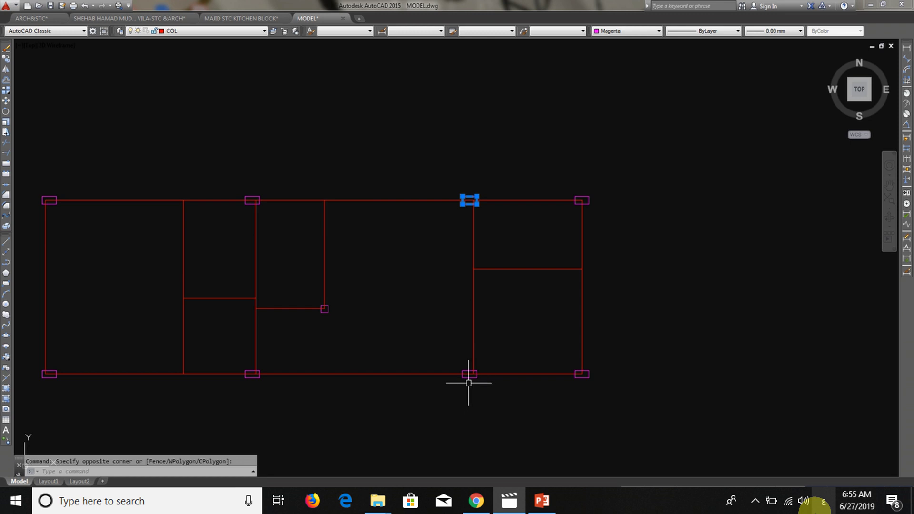
pyautogui.press('Escape')
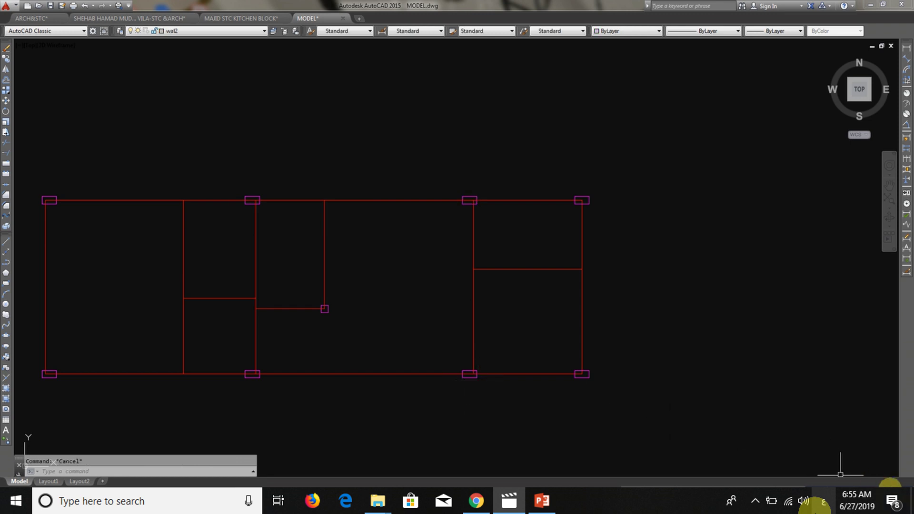
# - Turn the WALL layer back on so the walls show with the beam centrelines and columns
pyautogui.scroll(-2, 547, 175)
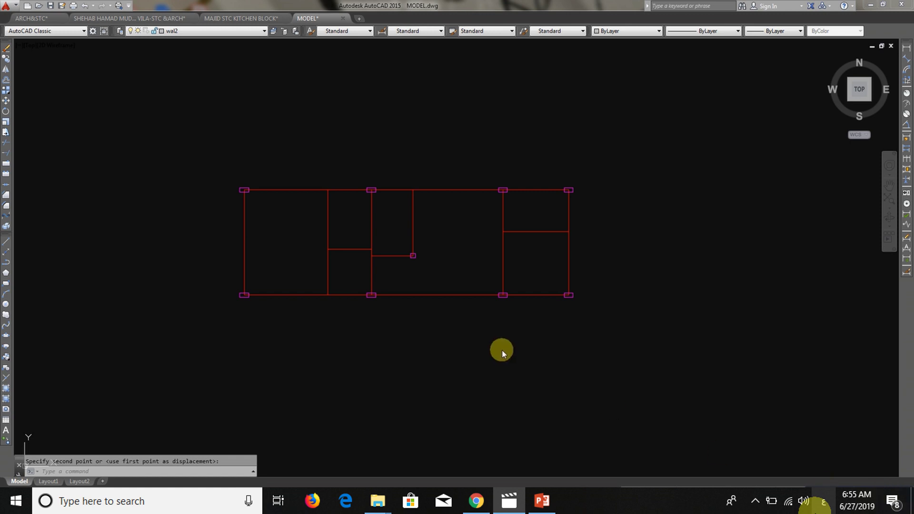
pyautogui.scroll(3, 243, 186)
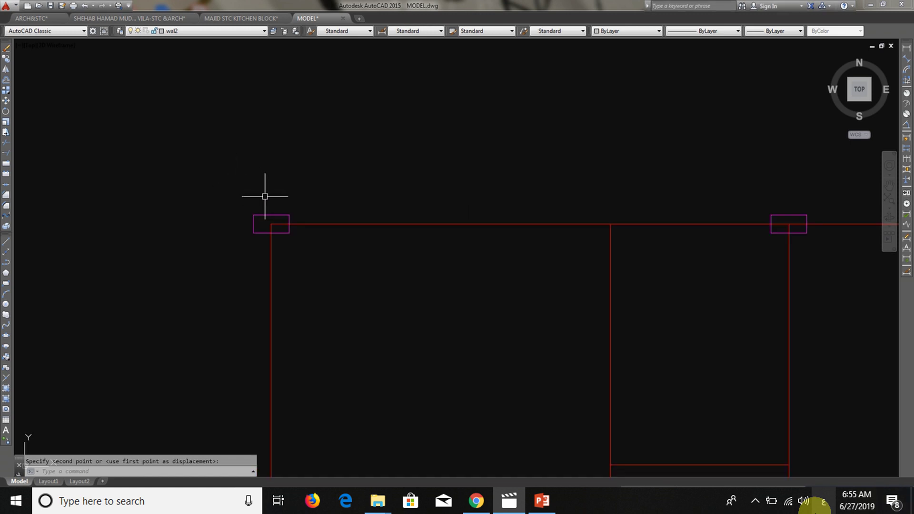
pyautogui.scroll(-2, 277, 219)
pyautogui.scroll(2, 602, 210)
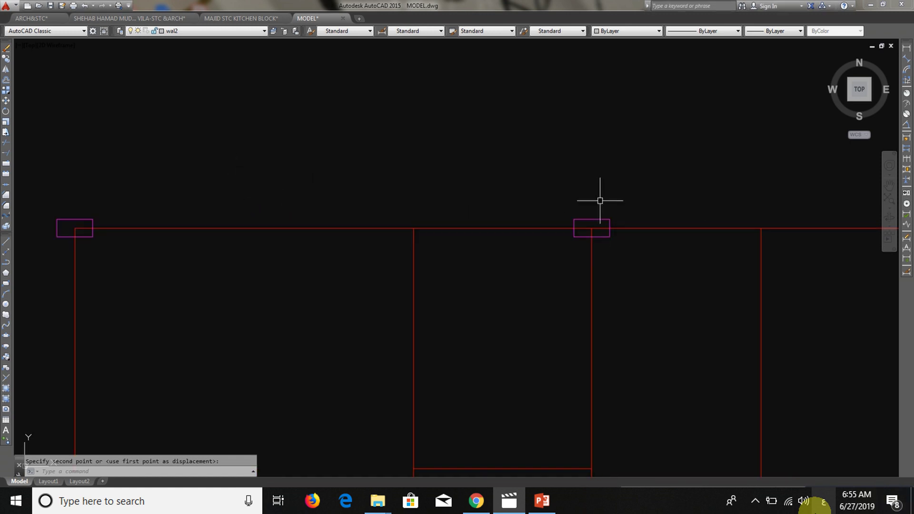
pyautogui.scroll(-3, 521, 210)
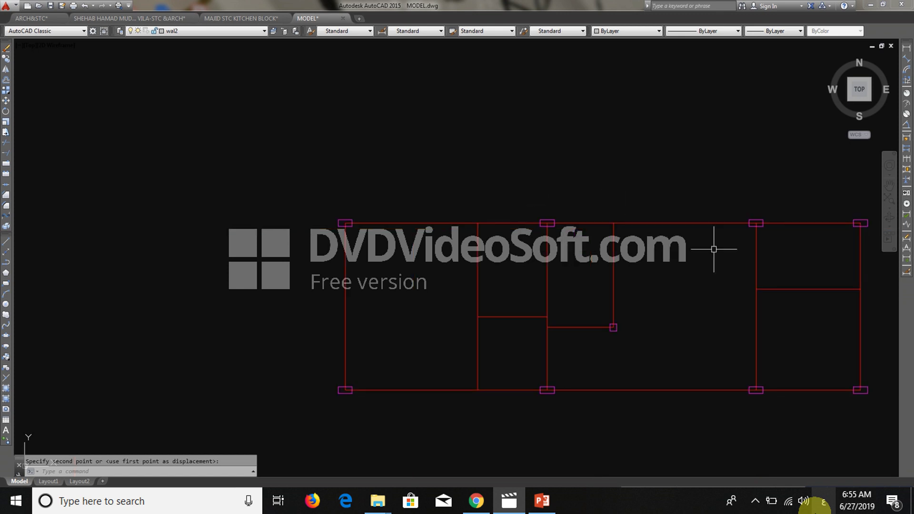
pyautogui.click(180, 32)
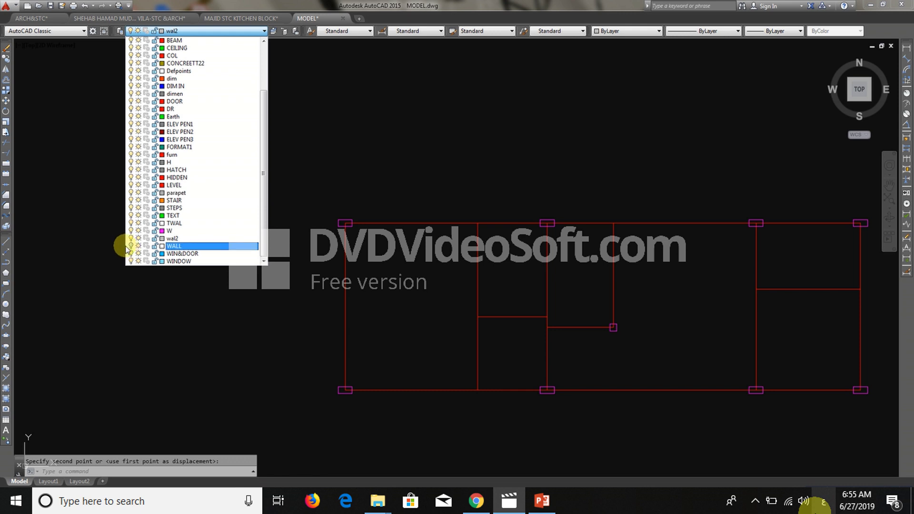
pyautogui.click(366, 267)
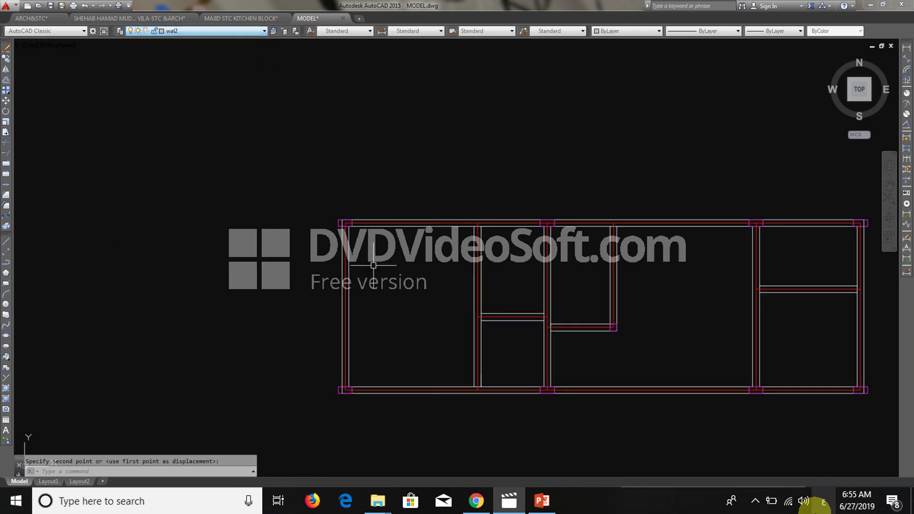
# - Close the STC kitchen block drawing without saving its changes
pyautogui.scroll(-4, 191, 248)
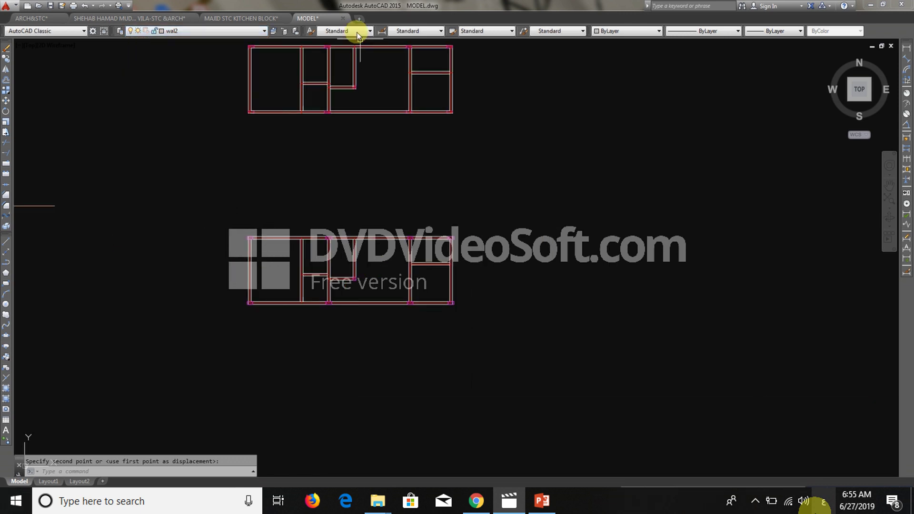
pyautogui.click(285, 18)
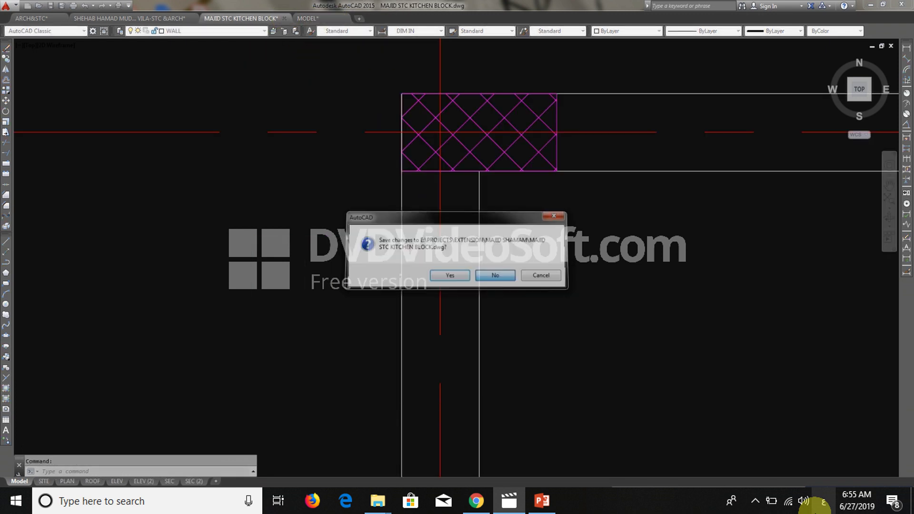
pyautogui.press('Return')
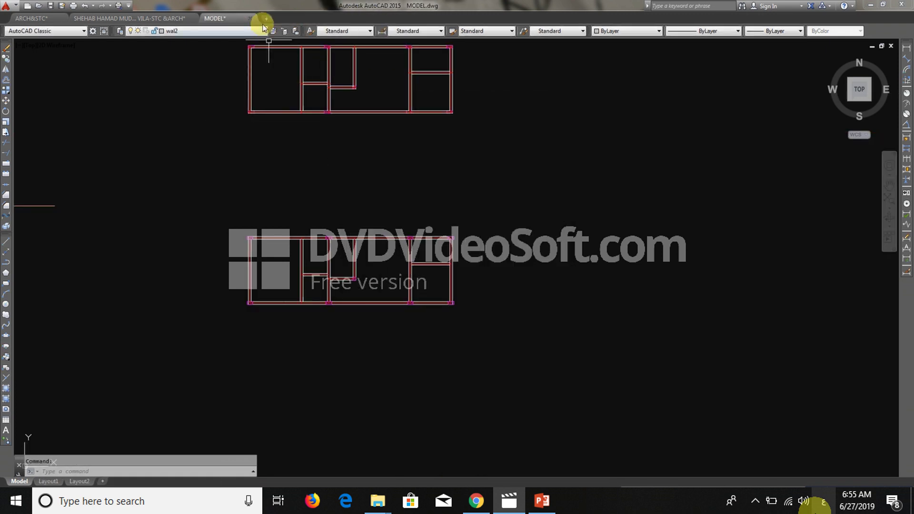
# - Start a new blank drawing and turn its grid off
pyautogui.click(266, 18)
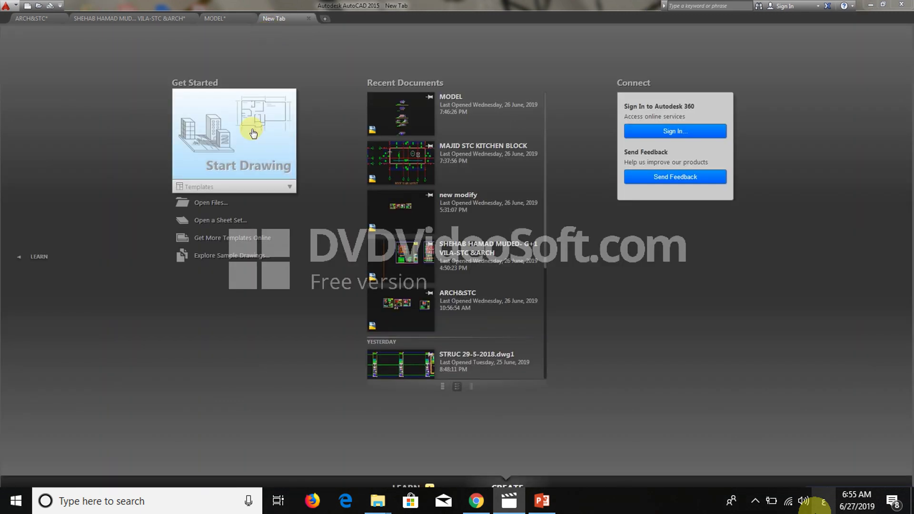
pyautogui.click(271, 117)
pyautogui.press('F7')
# - Copy the entire lower floor plan from the MODEL drawing and paste it into the blank Drawing3
pyautogui.click(222, 19)
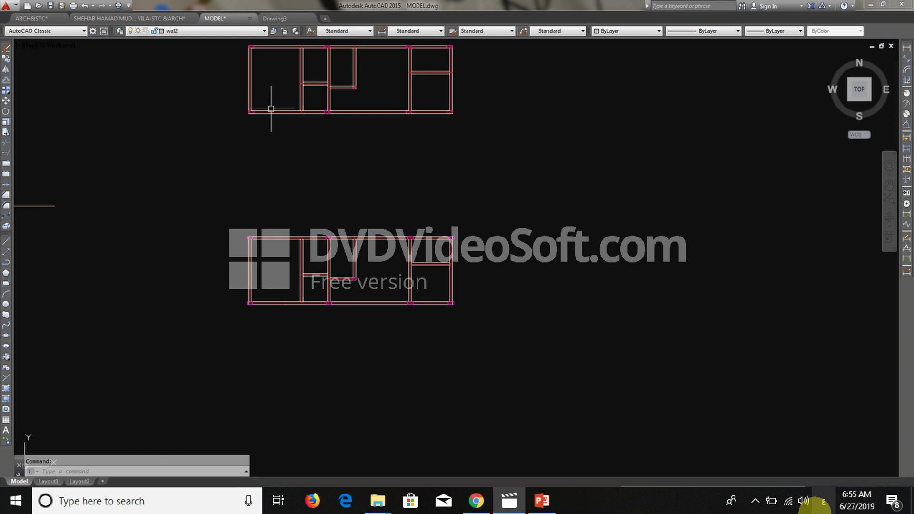
pyautogui.click(502, 335)
pyautogui.click(220, 207)
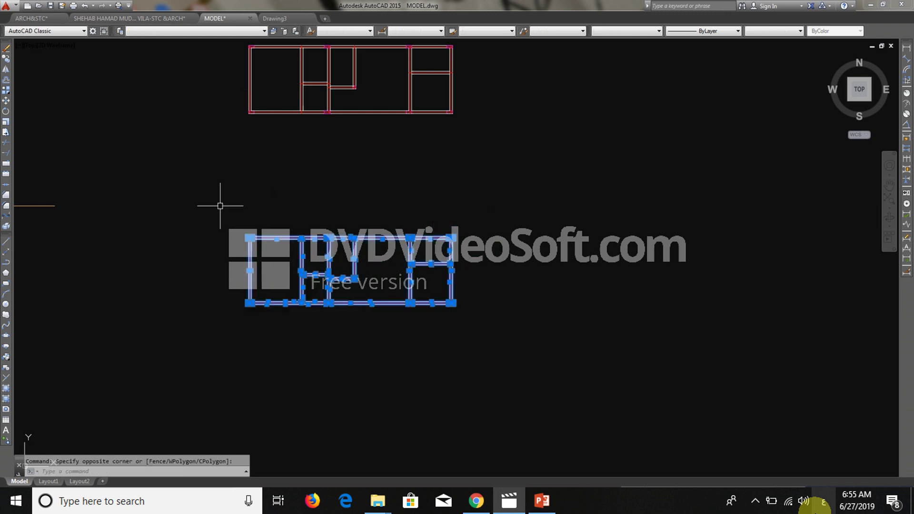
pyautogui.hotkey('ctrl', 'c')
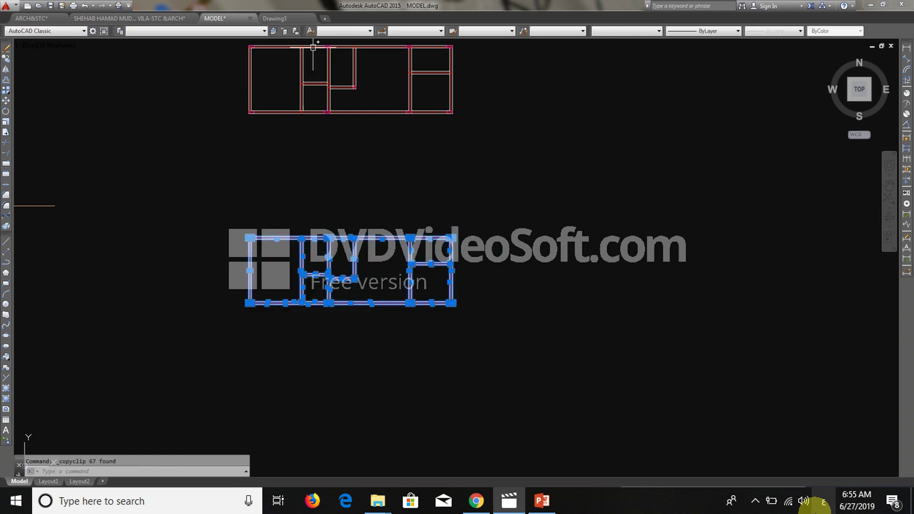
pyautogui.click(291, 18)
pyautogui.hotkey('ctrl', 'v')
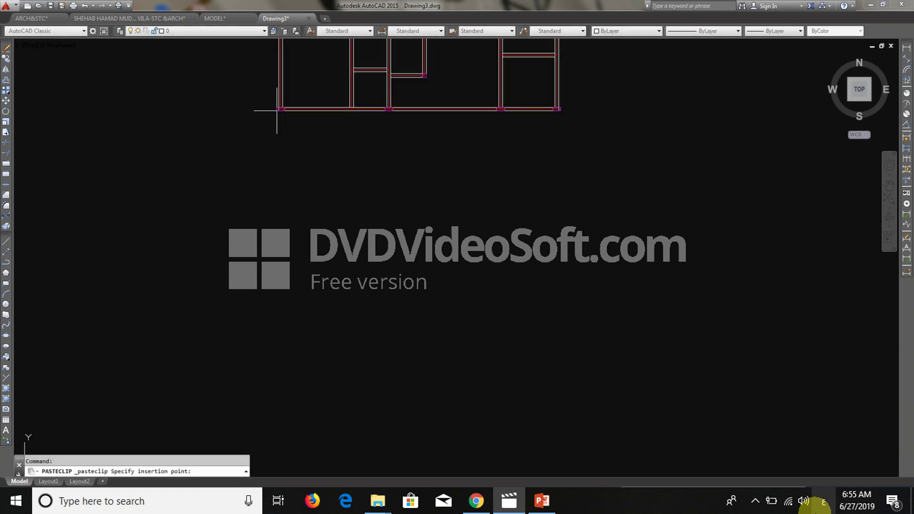
pyautogui.scroll(-5, 329, 250)
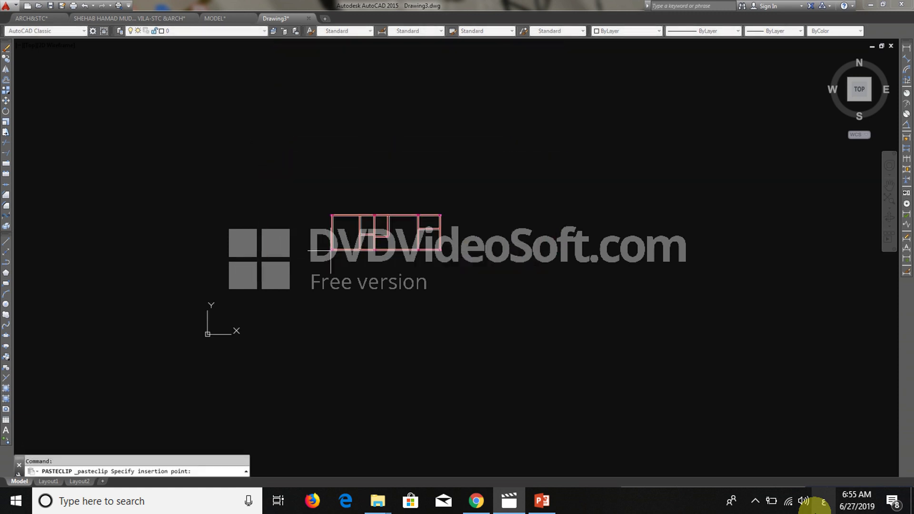
pyautogui.scroll(4, 271, 291)
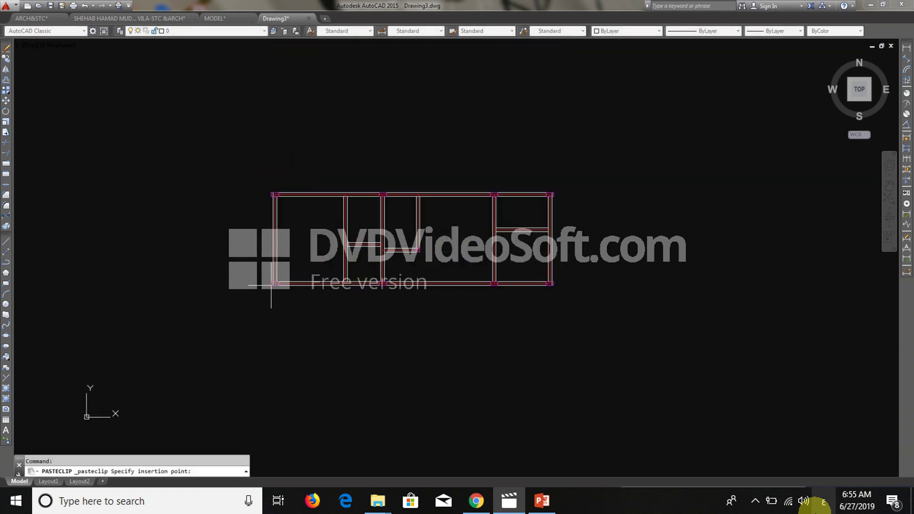
pyautogui.click(233, 321)
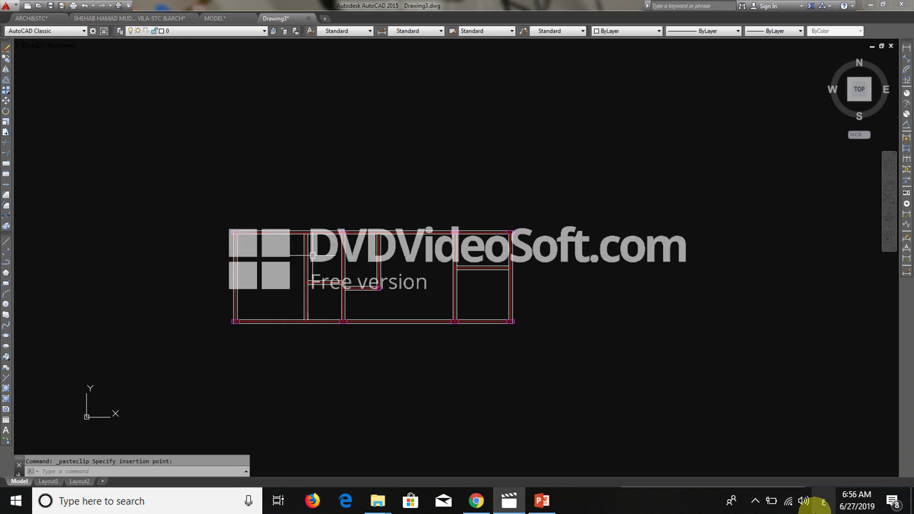
# - Save the new drawing in the MY VIDEO folder as MODEL 1 in AutoCAD 2007/LT2007 DXF format
pyautogui.hotkey('ctrl', 's')
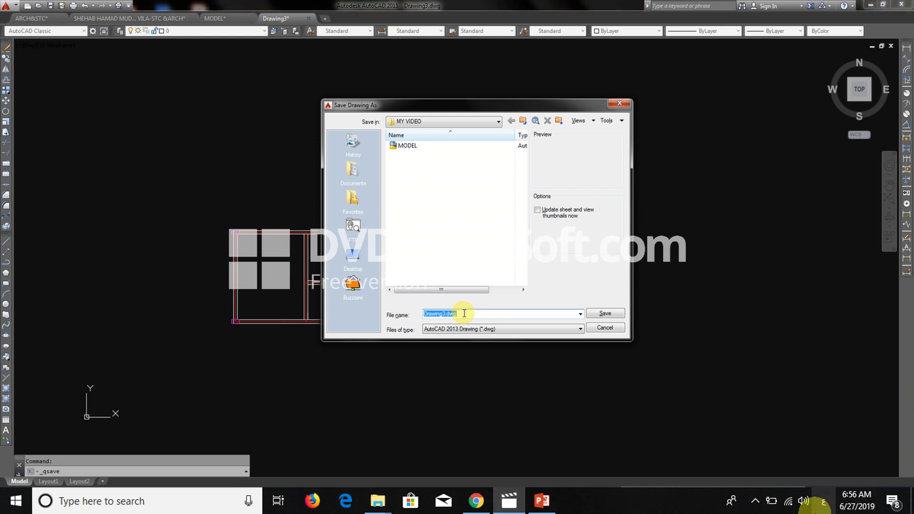
pyautogui.press('BackSpace')
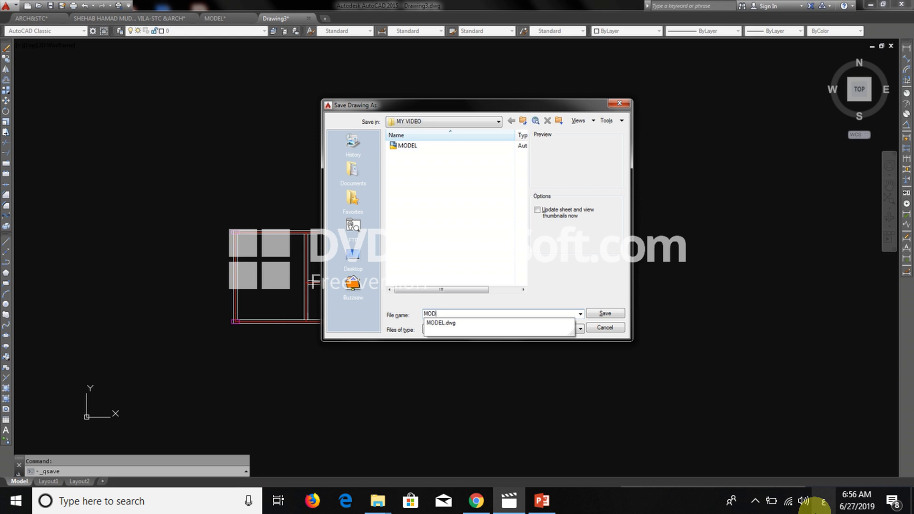
pyautogui.write('MODEL')
pyautogui.click(464, 313)
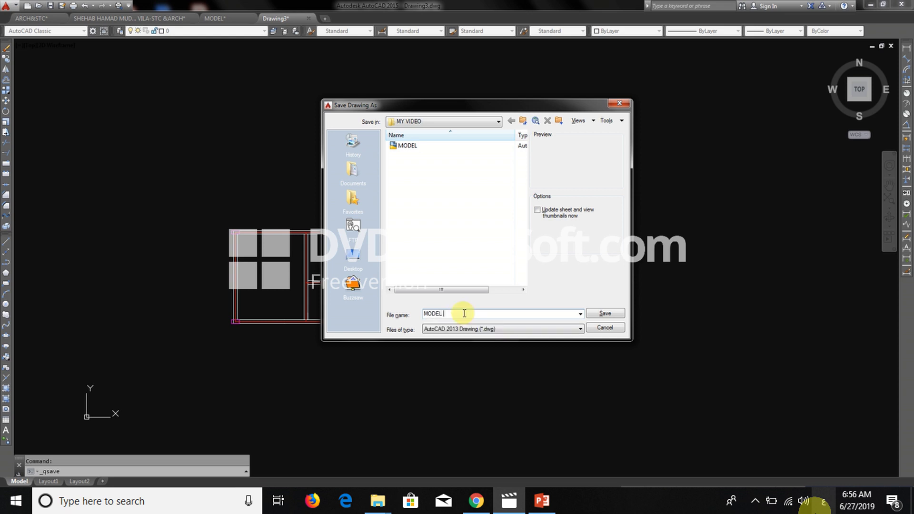
pyautogui.write('1')
pyautogui.click(460, 329)
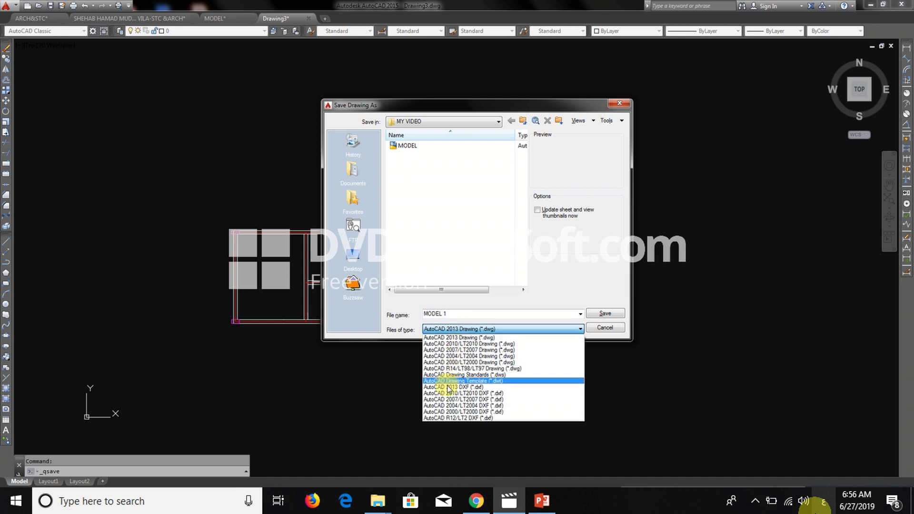
pyautogui.click(474, 400)
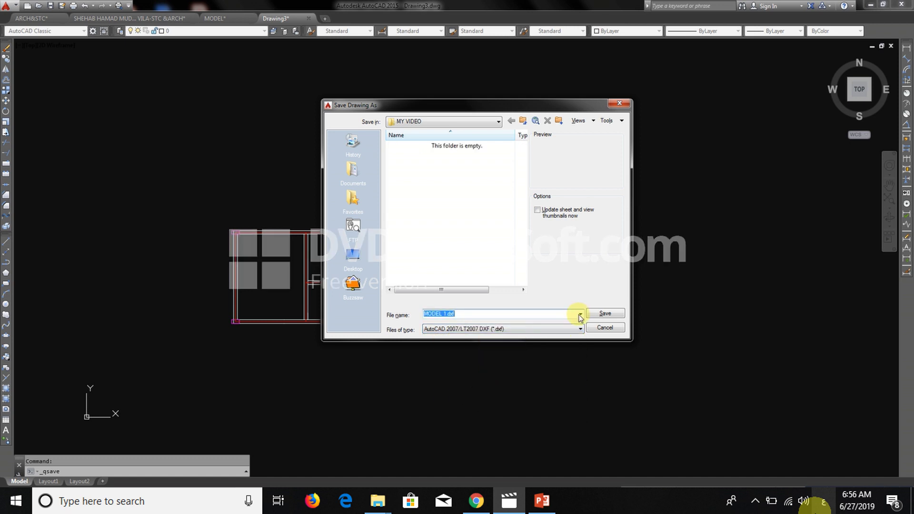
pyautogui.click(603, 315)
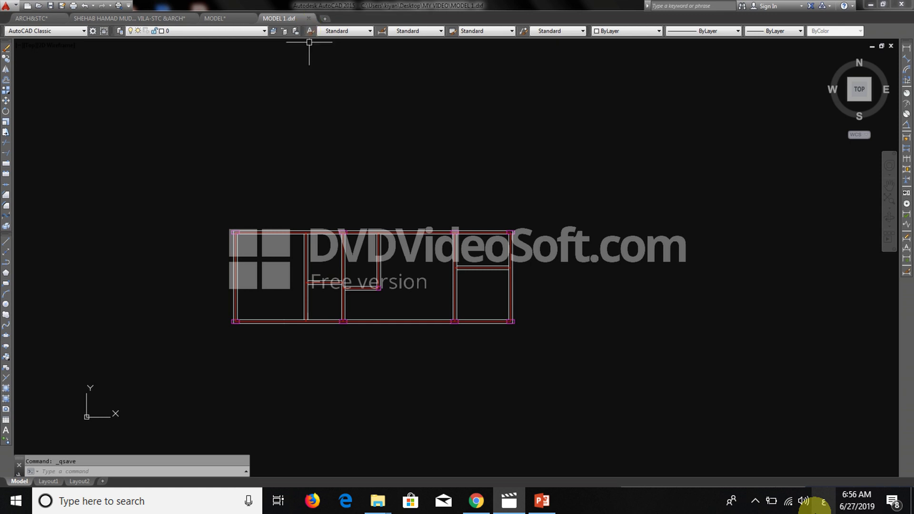
# - Close the MODEL 1 DXF drawing and launch ETABS 2016 from the desktop
pyautogui.click(307, 18)
pyautogui.click(487, 280)
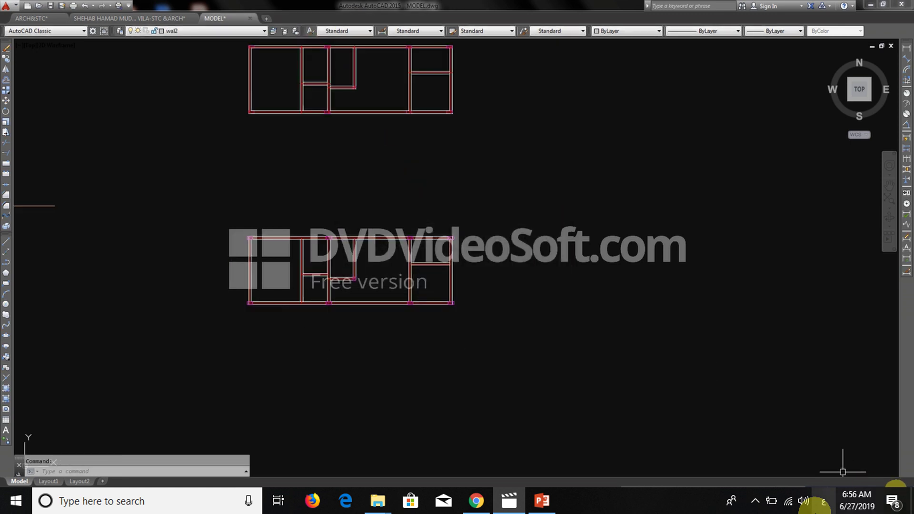
pyautogui.click(910, 498)
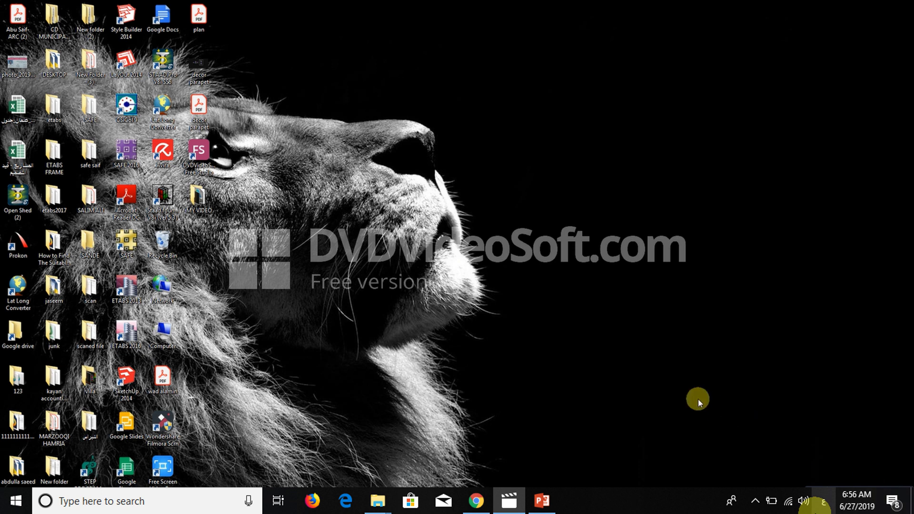
pyautogui.press('m')
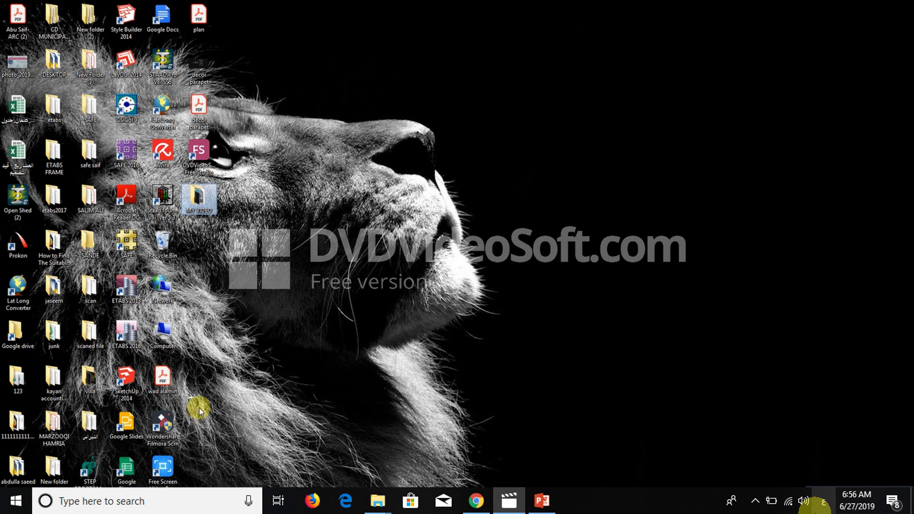
pyautogui.doubleClick(127, 334)
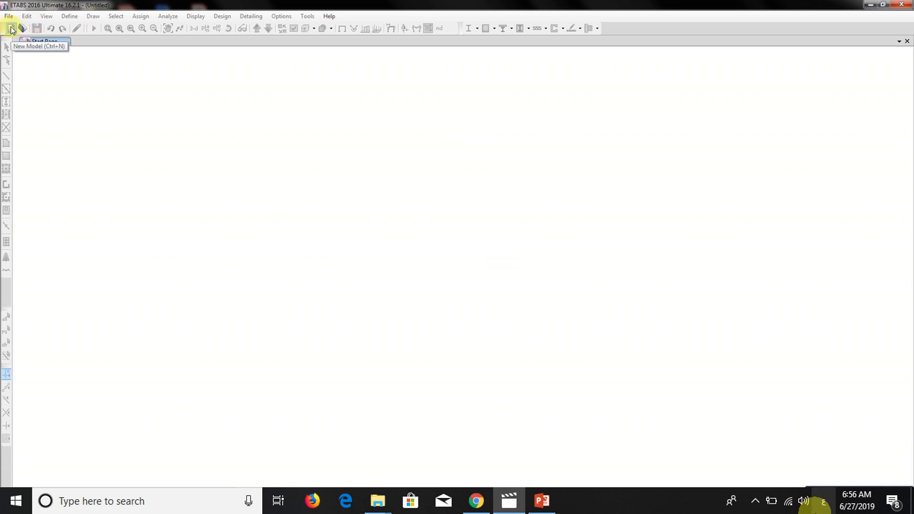
# - Start a new model initialized with built-in settings and Metric SI display units, keeping the AISC14, AISC 360-10 and ACI 318-14 selections
pyautogui.click(11, 28)
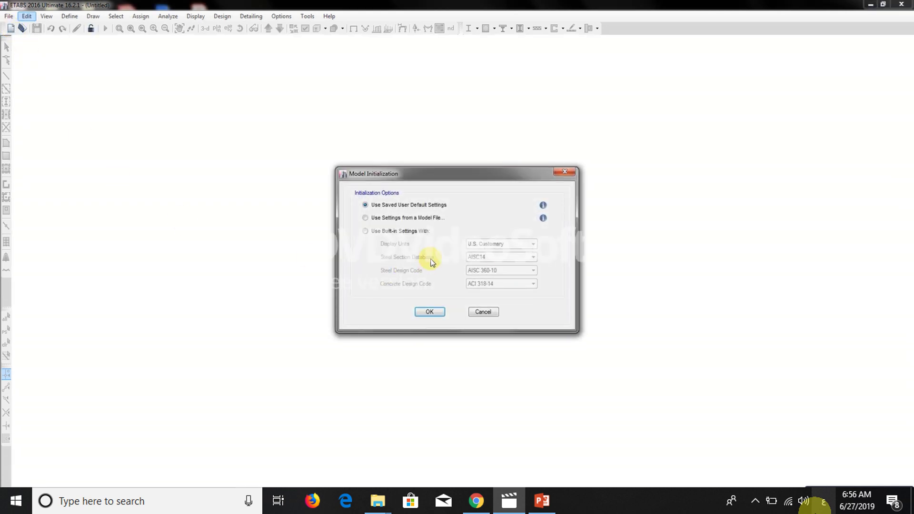
pyautogui.click(368, 233)
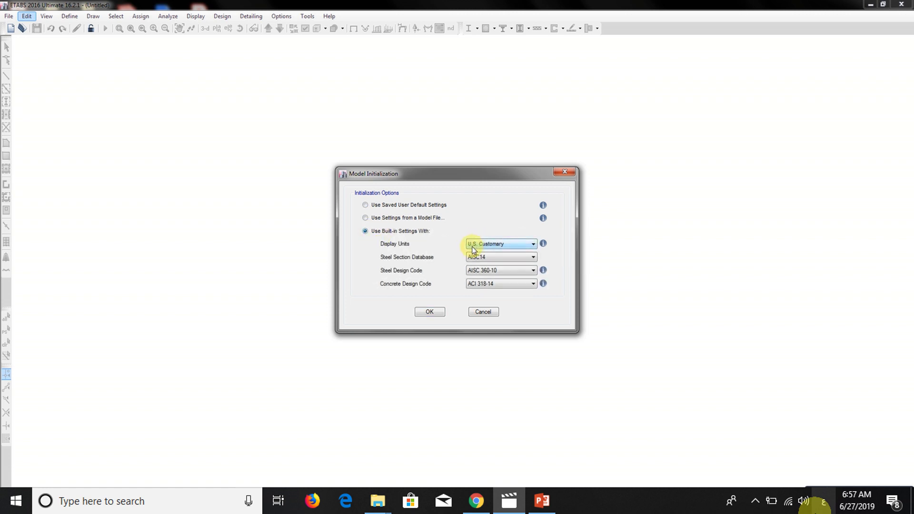
pyautogui.click(519, 245)
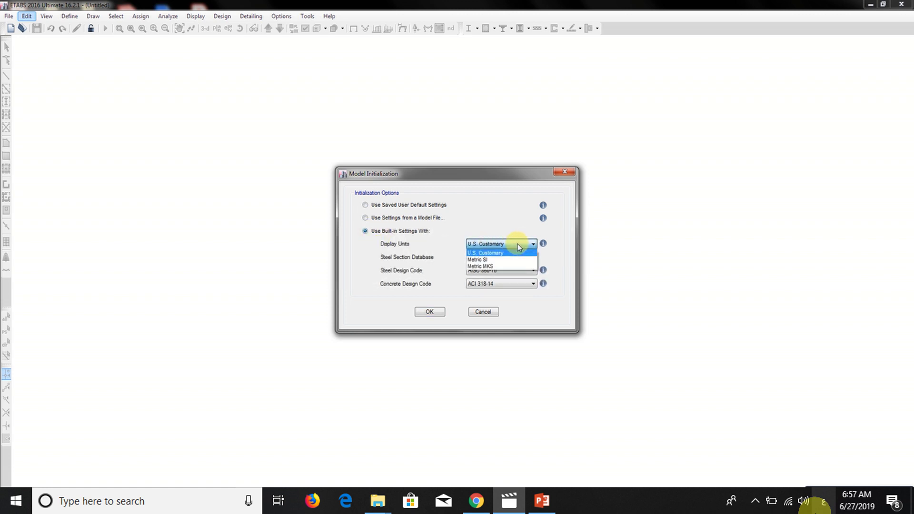
pyautogui.click(543, 244)
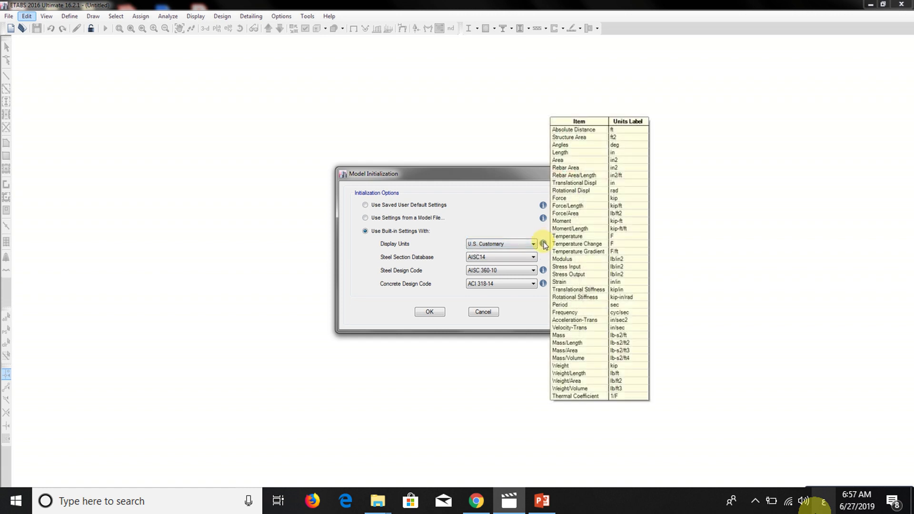
pyautogui.click(519, 244)
pyautogui.click(486, 260)
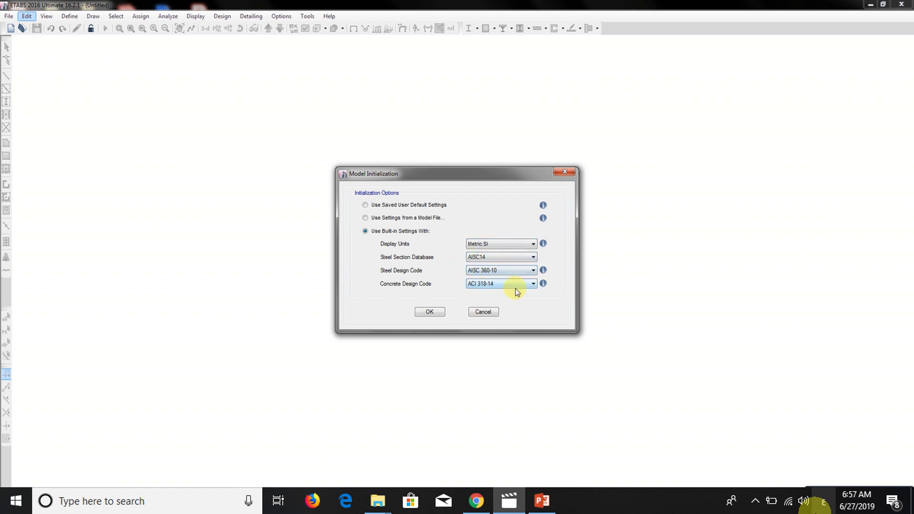
pyautogui.click(430, 312)
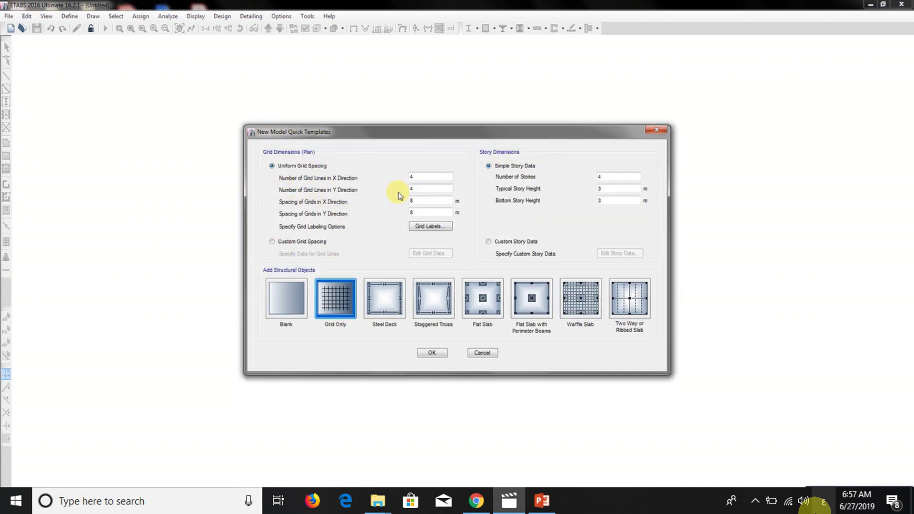
# - Set the number of stories to 2 in the simple story data and select the typical story height value
pyautogui.doubleClick(603, 177)
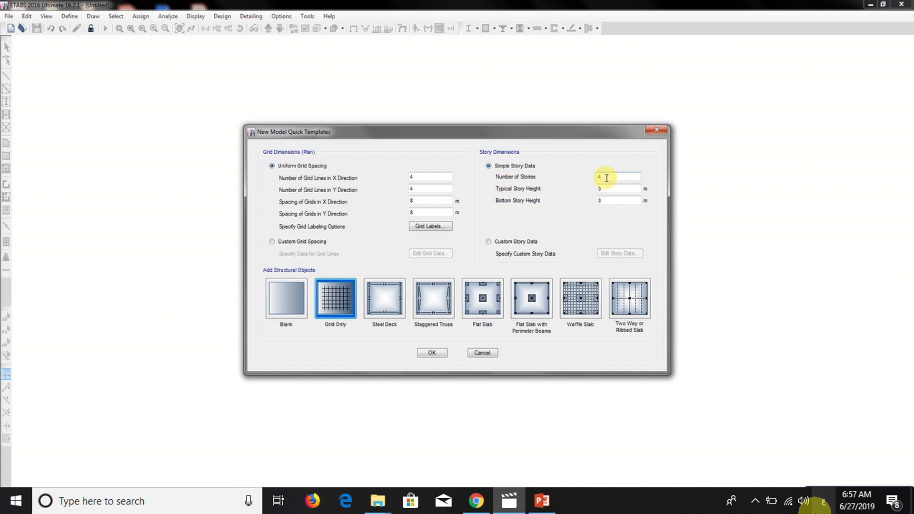
pyautogui.write('2')
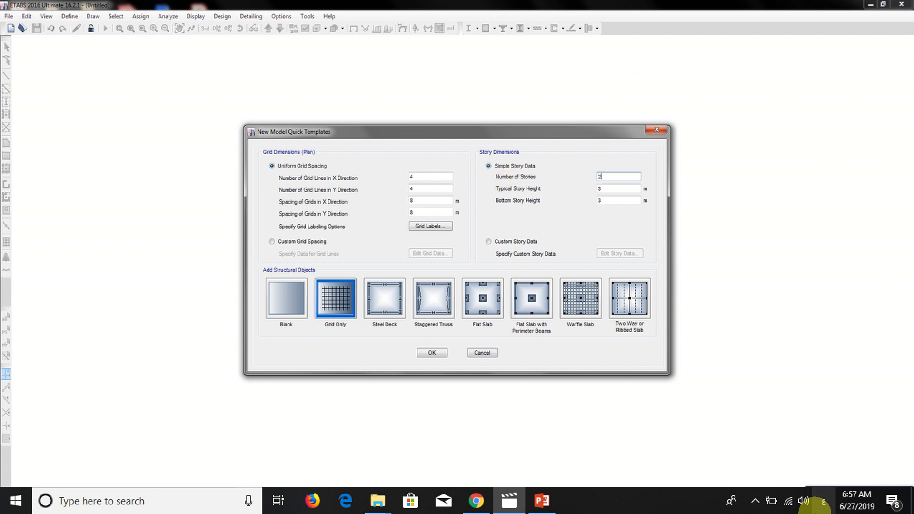
pyautogui.doubleClick(611, 189)
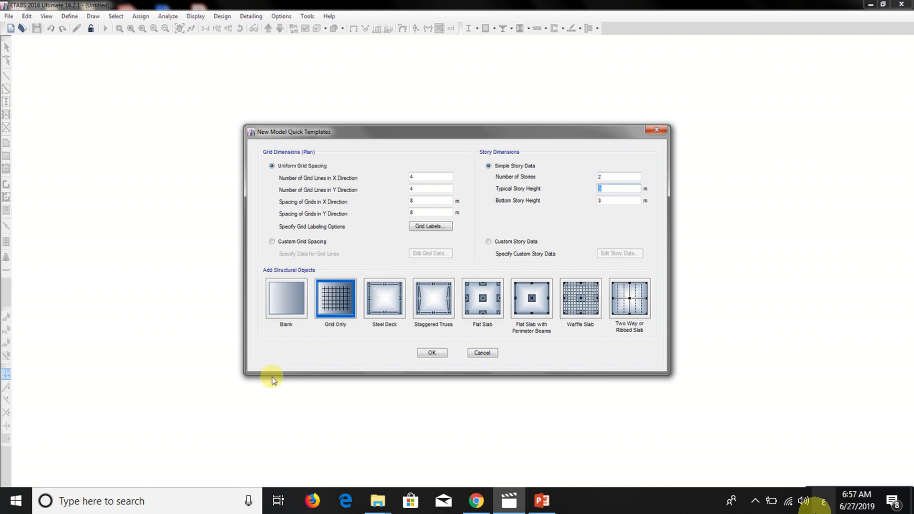
# - Switch to the MODEL drawing in AutoCAD and examine the floor height dimensions on the building elevation
pyautogui.click(164, 500)
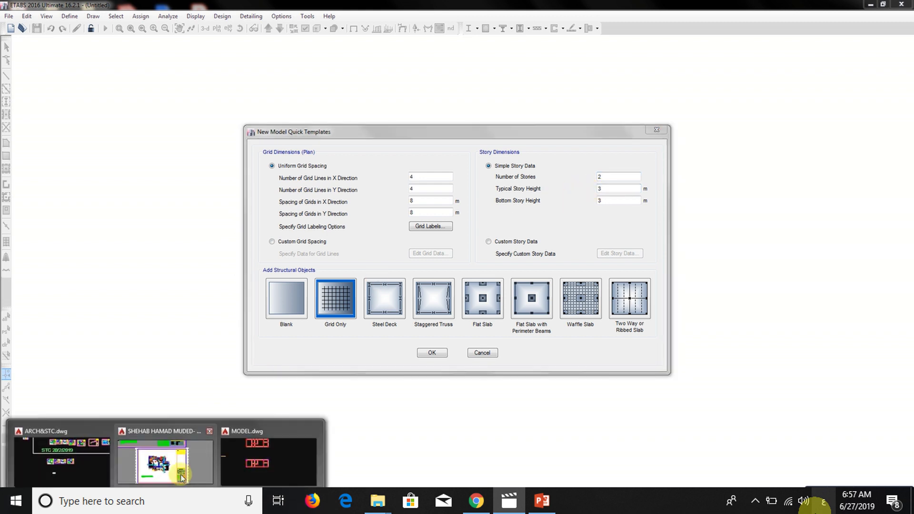
pyautogui.click(261, 459)
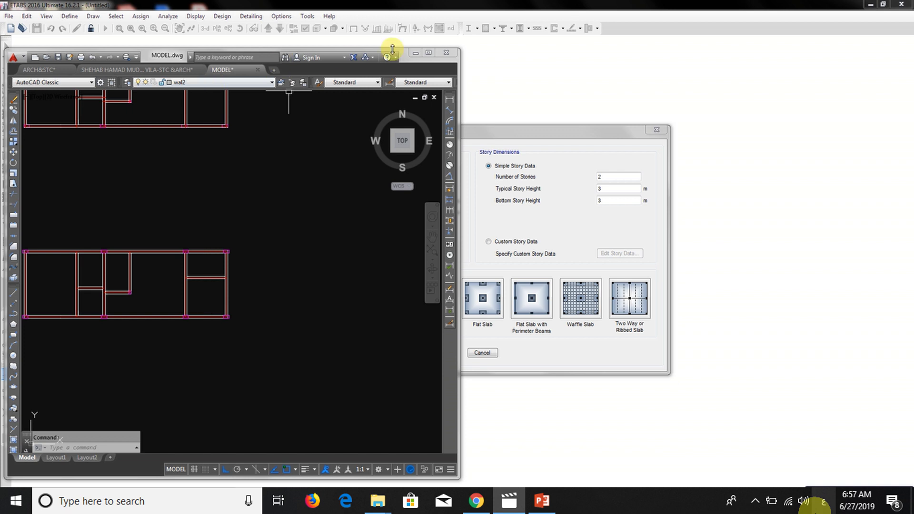
pyautogui.click(429, 54)
pyautogui.scroll(-7, 398, 219)
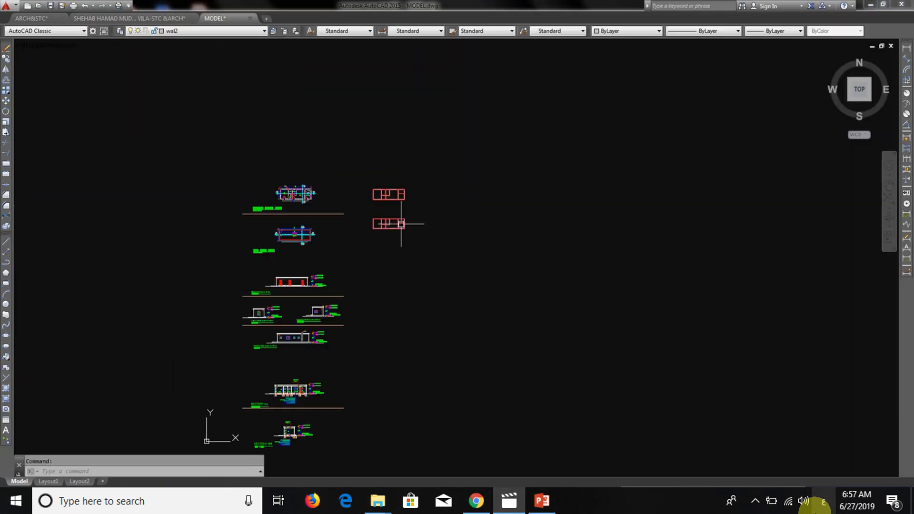
pyautogui.scroll(10, 288, 252)
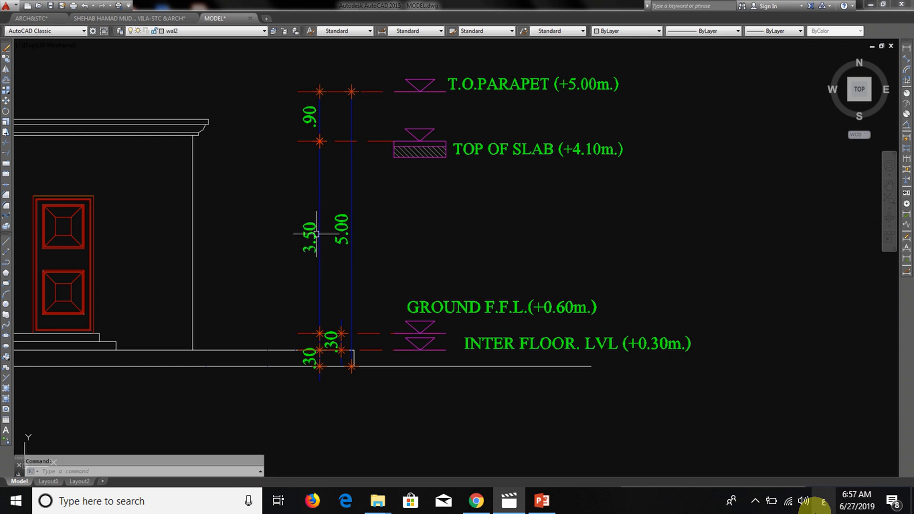
pyautogui.scroll(-5, 322, 217)
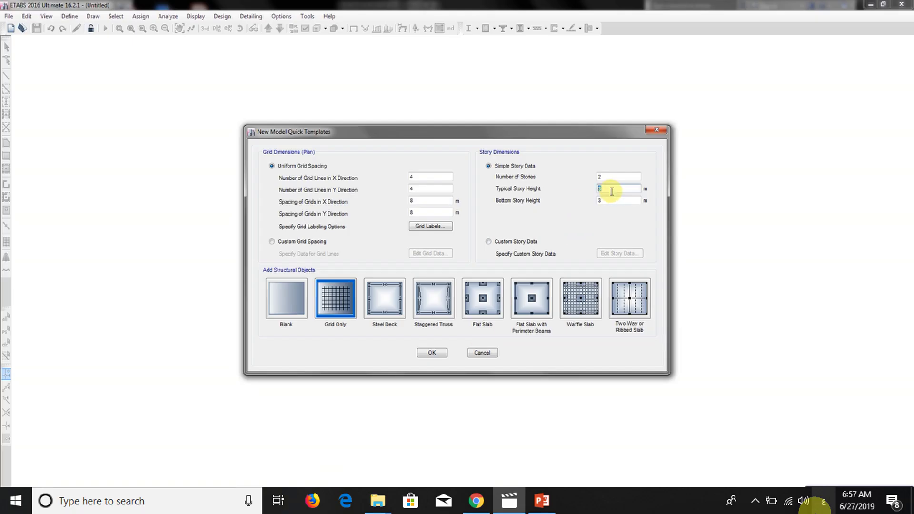
# - Back in ETABS, set the typical story height to 3.5 m and bottom story height to 2 m, and create the model from the Blank template
pyautogui.write('3')
pyautogui.doubleClick(620, 199)
pyautogui.write('2')
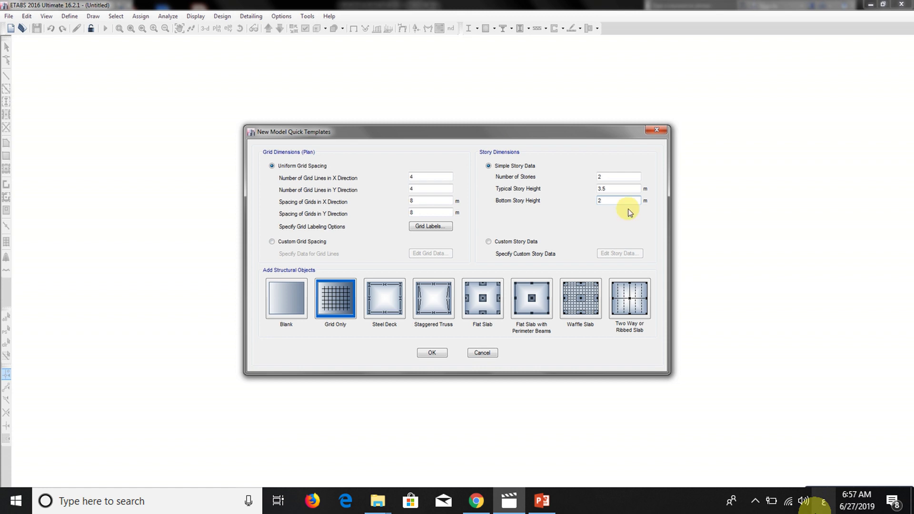
pyautogui.click(286, 301)
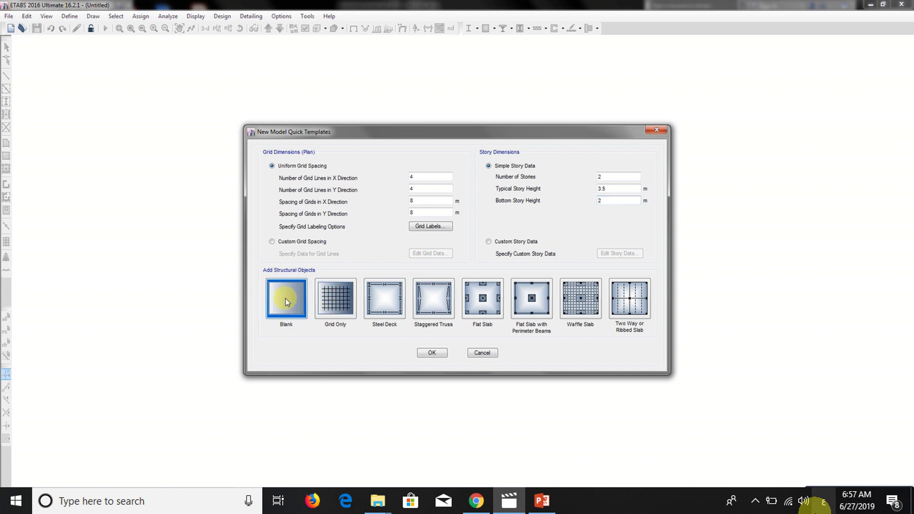
pyautogui.click(432, 354)
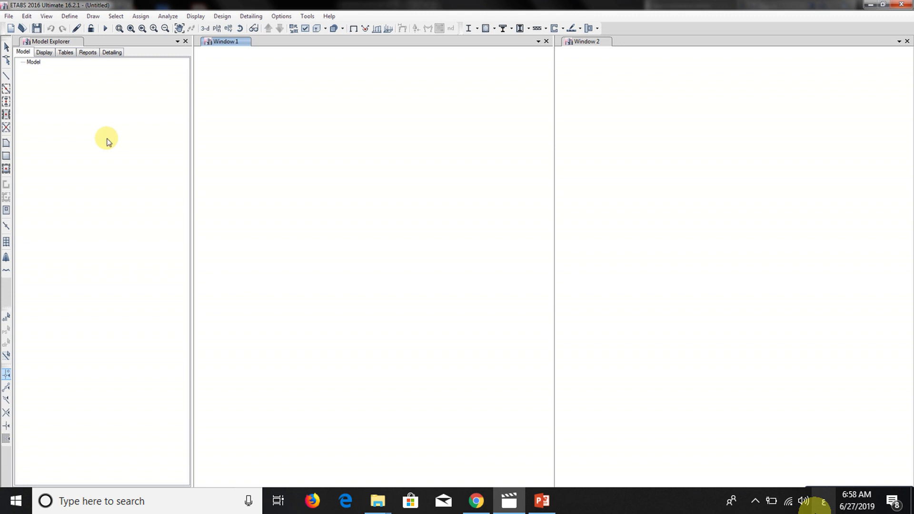
# - Rename the 4000Psi concrete material to C40 and set its weight per unit volume to 25 kN/m³
pyautogui.click(69, 16)
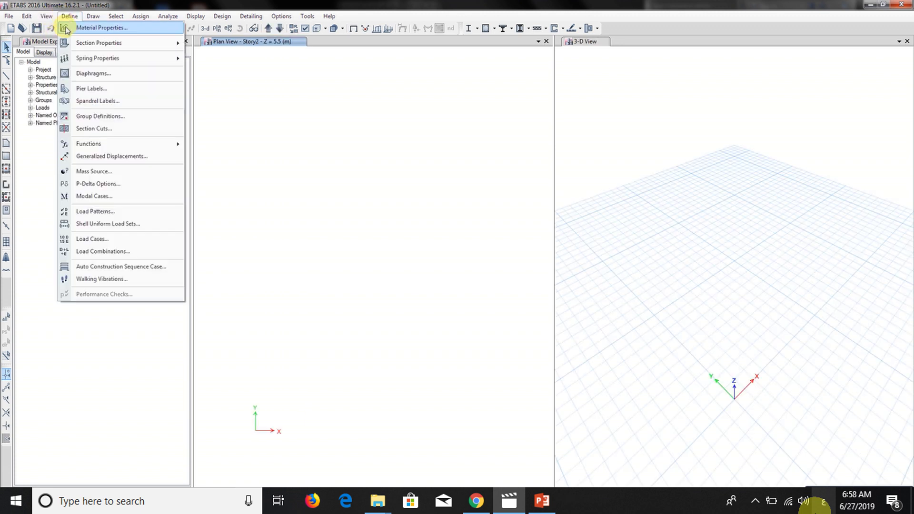
pyautogui.click(100, 27)
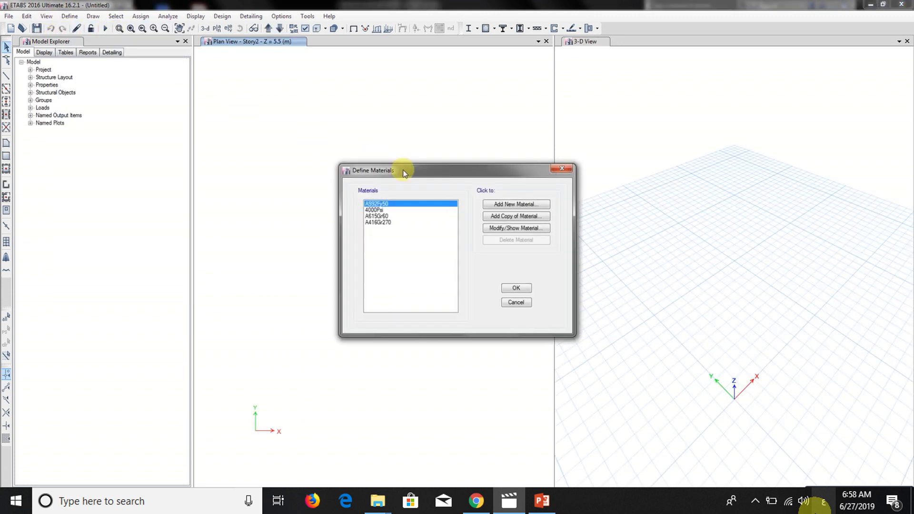
pyautogui.click(376, 210)
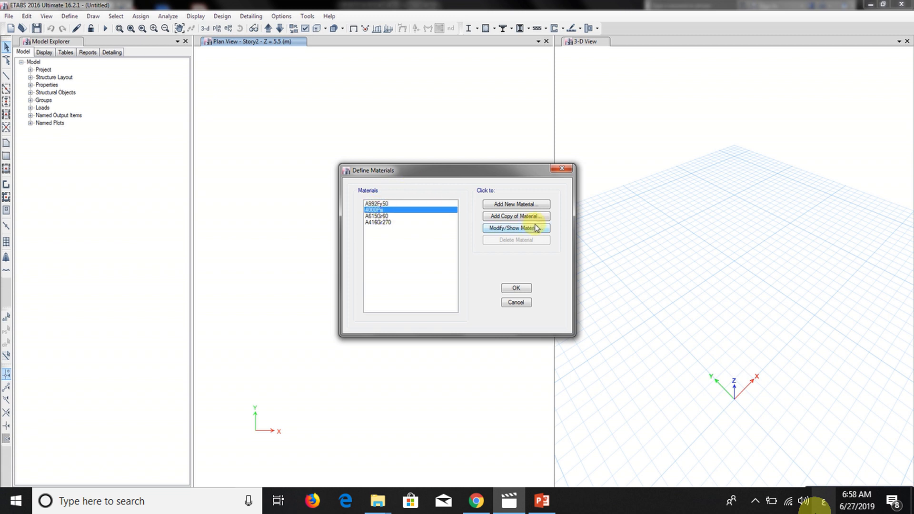
pyautogui.click(505, 229)
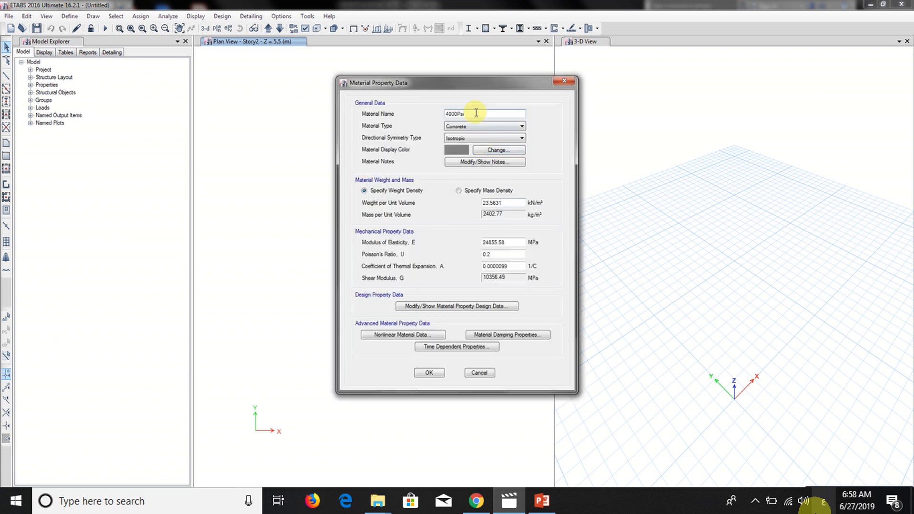
pyautogui.moveTo(477, 115); pyautogui.dragTo(361, 121)
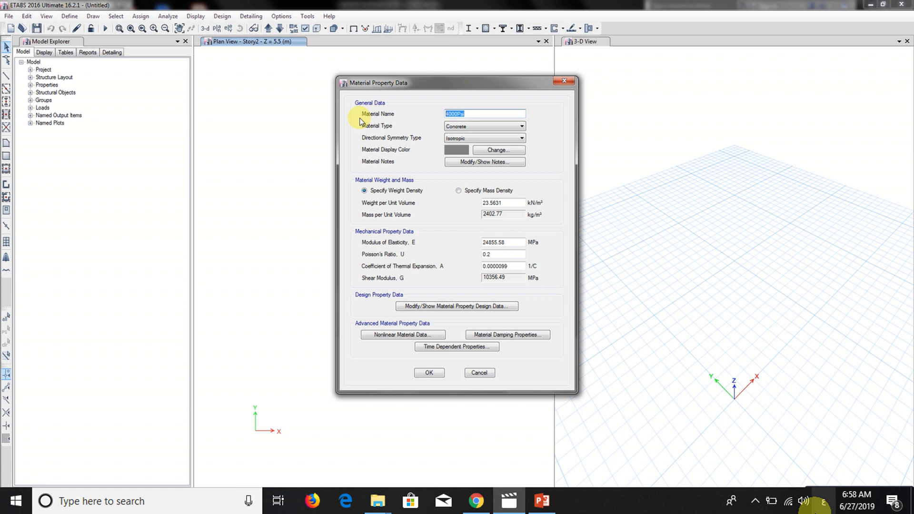
pyautogui.write('C40')
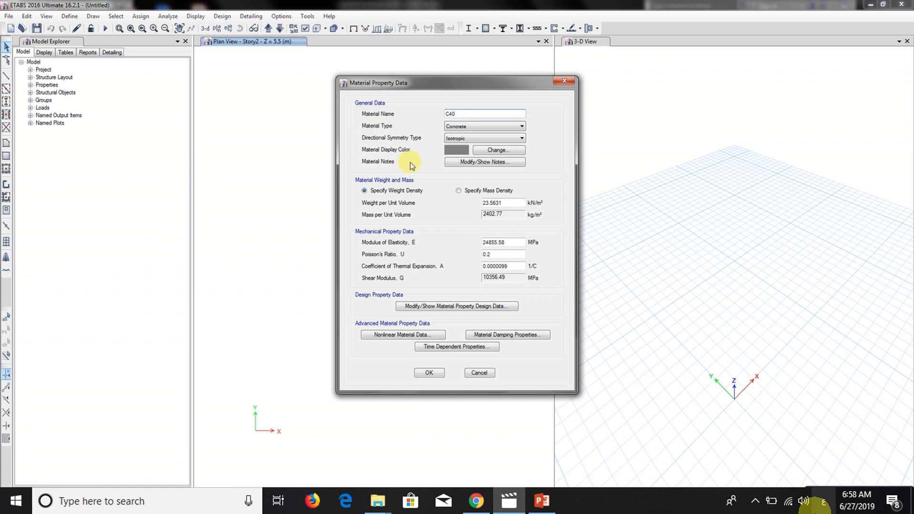
pyautogui.moveTo(517, 203); pyautogui.dragTo(434, 210)
pyautogui.write('25')
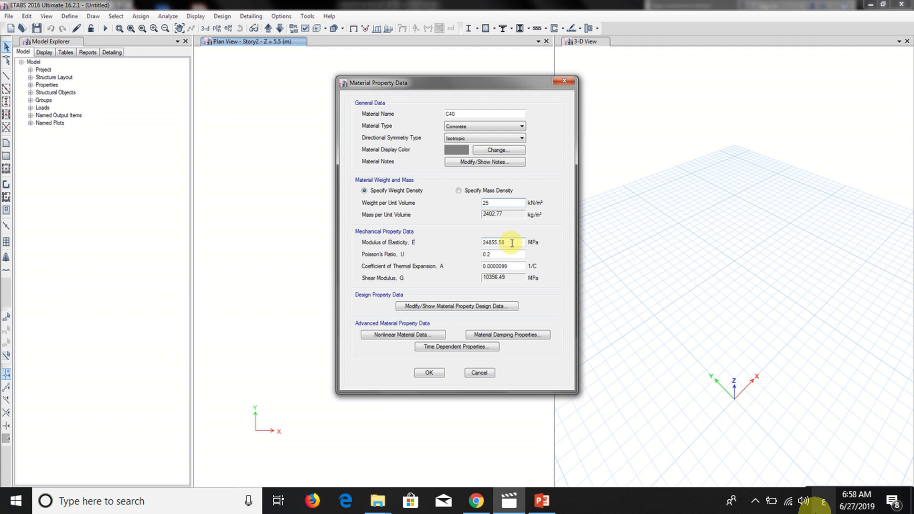
pyautogui.moveTo(498, 243); pyautogui.dragTo(424, 244)
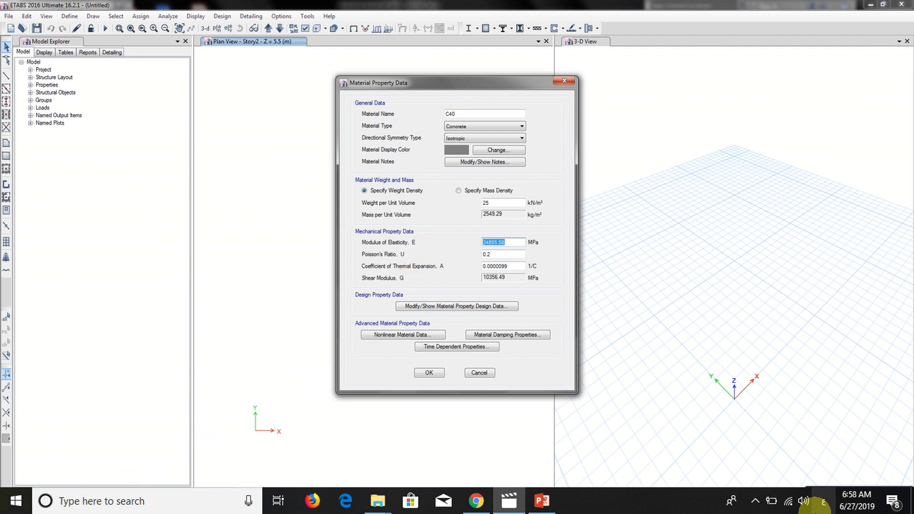
pyautogui.press('XF86Calculator')
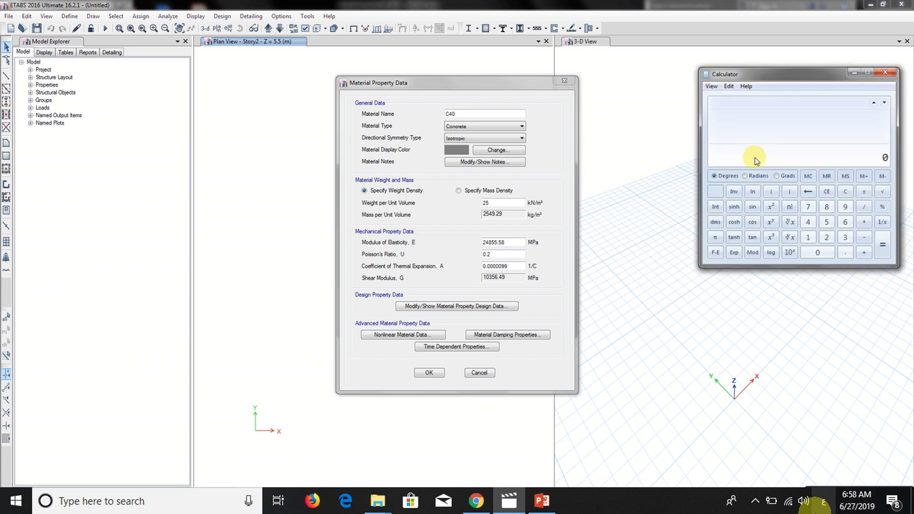
pyautogui.click(810, 223)
pyautogui.click(808, 207)
pyautogui.doubleClick(819, 256)
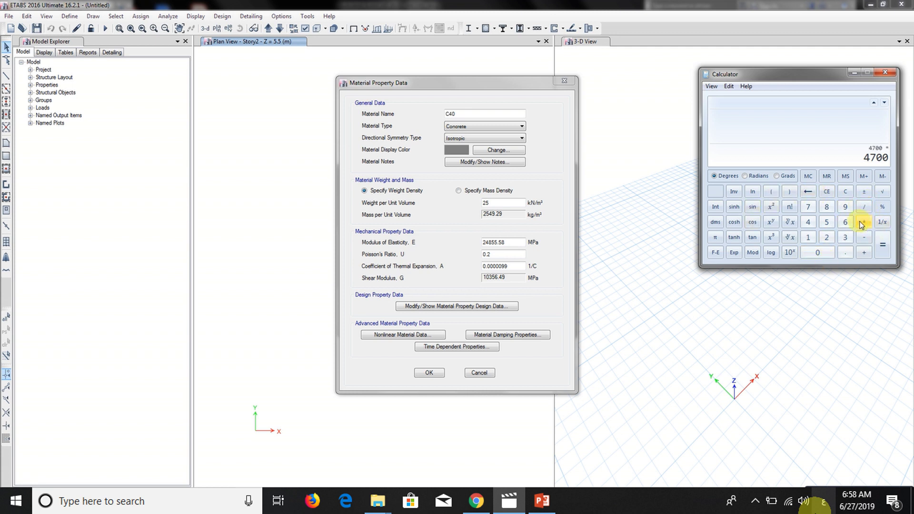
pyautogui.click(884, 191)
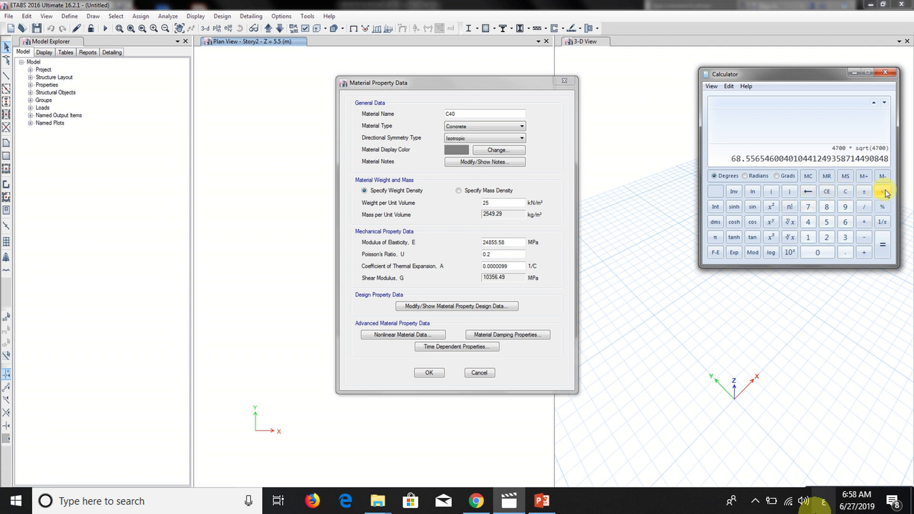
pyautogui.click(886, 75)
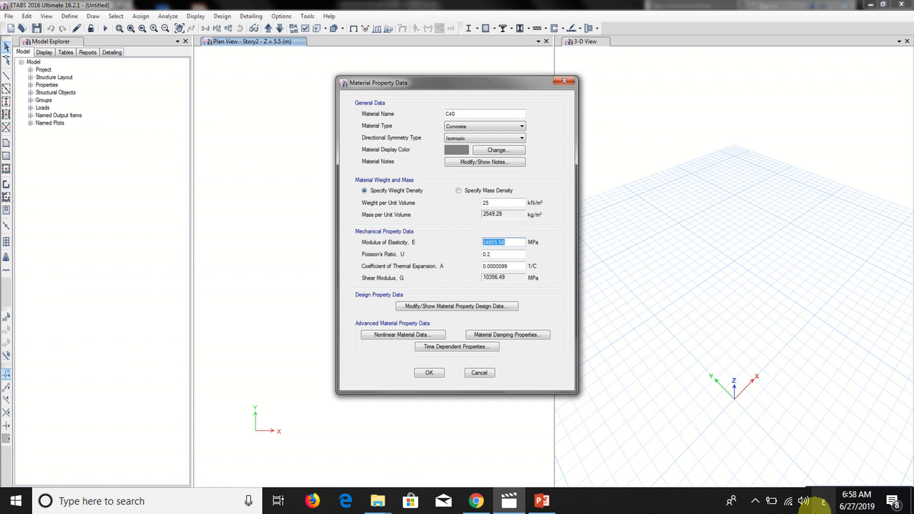
pyautogui.press('XF86Calculator')
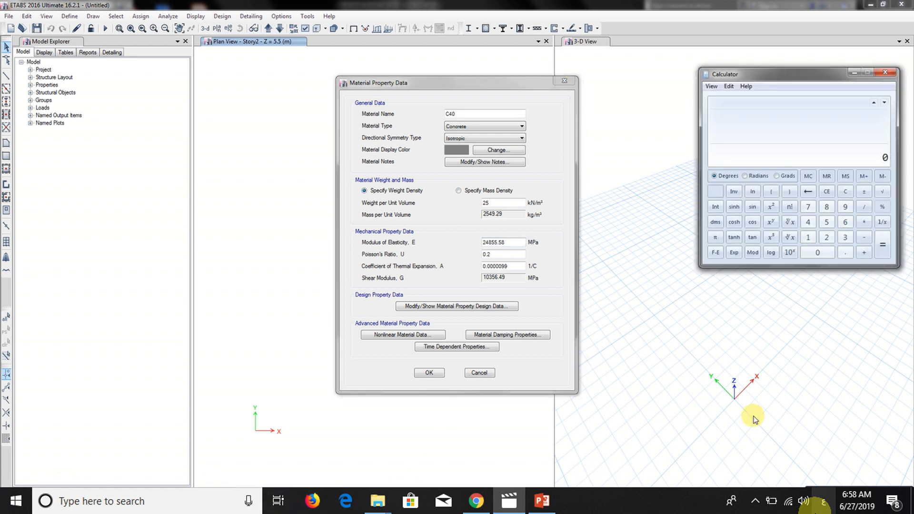
pyautogui.hotkey('alt', 'F4')
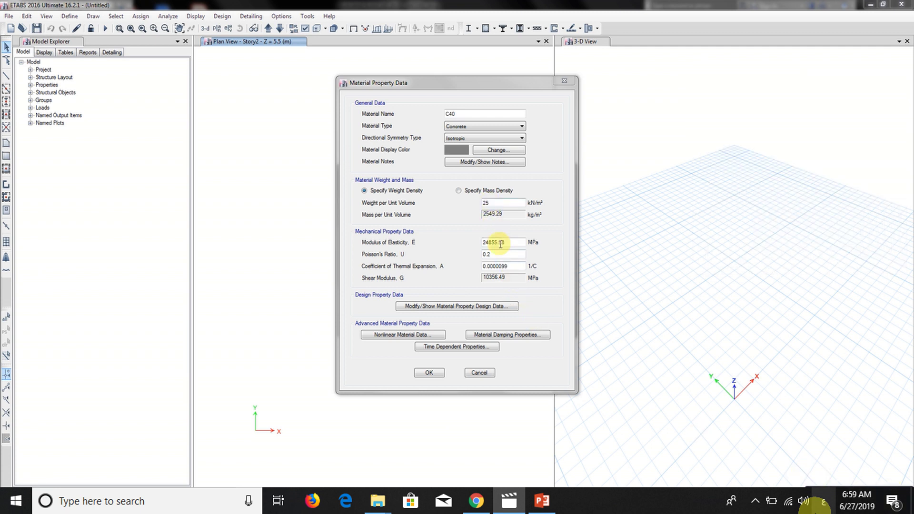
# - Enter the specified compressive strength f'c in the design property data of the C40 concrete
pyautogui.click(450, 307)
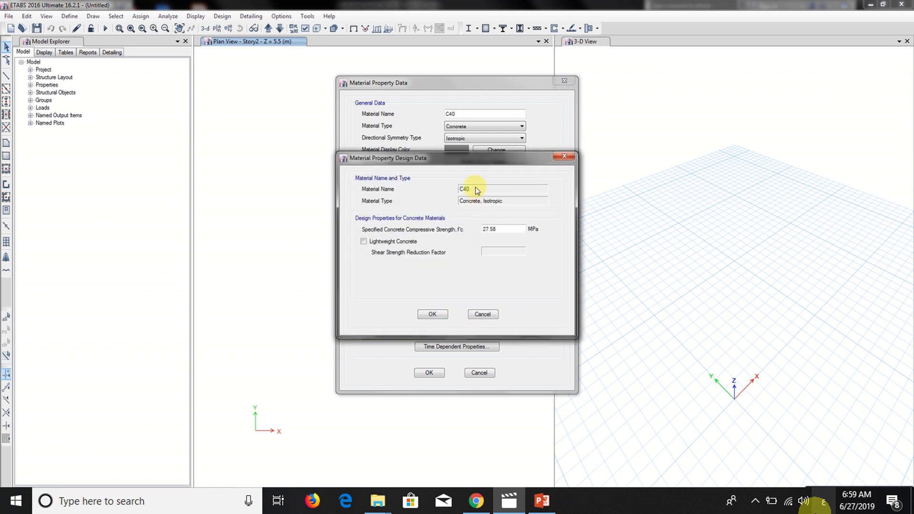
pyautogui.moveTo(507, 229); pyautogui.dragTo(459, 231)
pyautogui.write('.8')
pyautogui.click(433, 314)
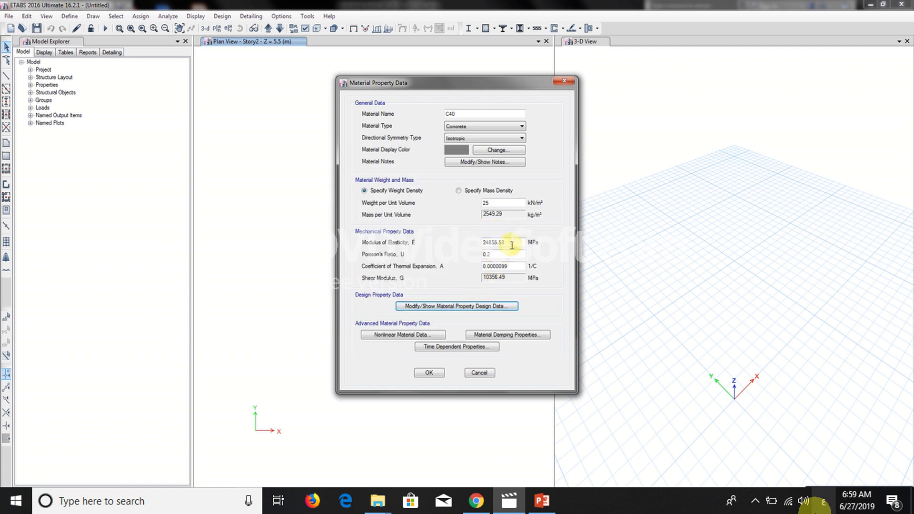
pyautogui.press('XF86Calculator')
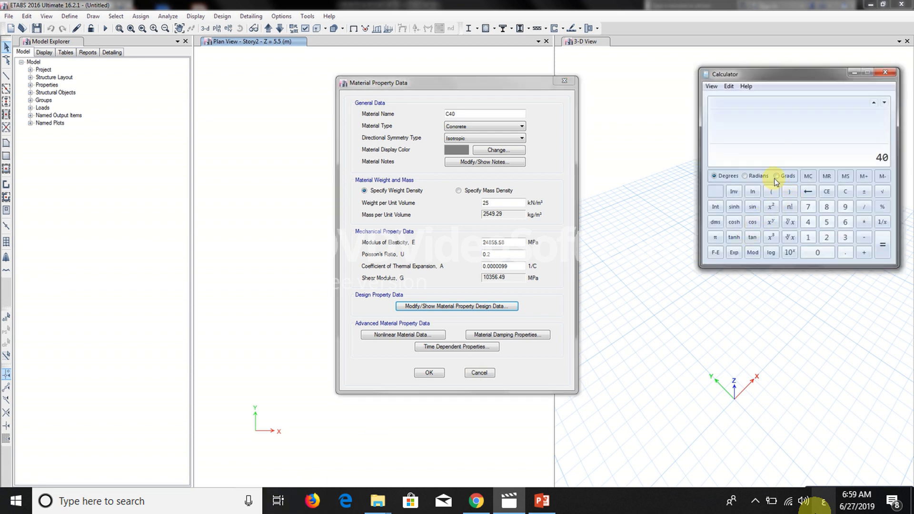
pyautogui.click(883, 191)
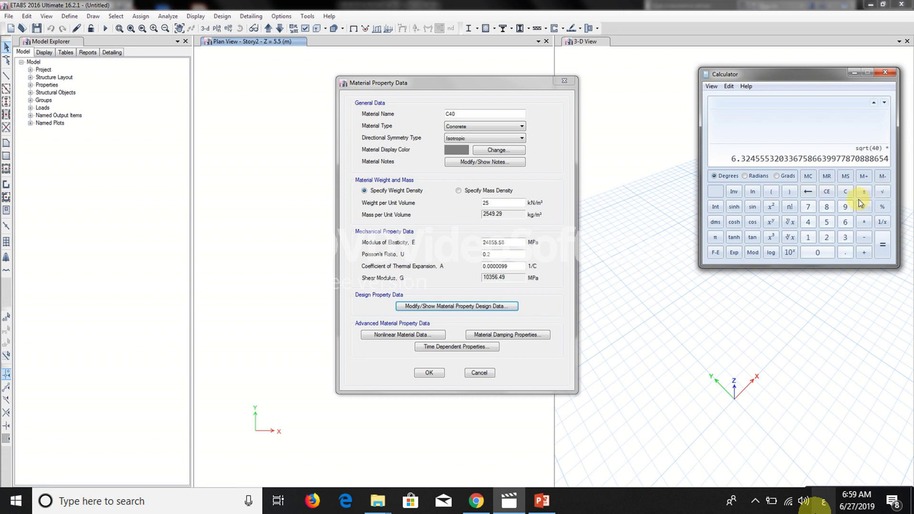
pyautogui.write('4700')
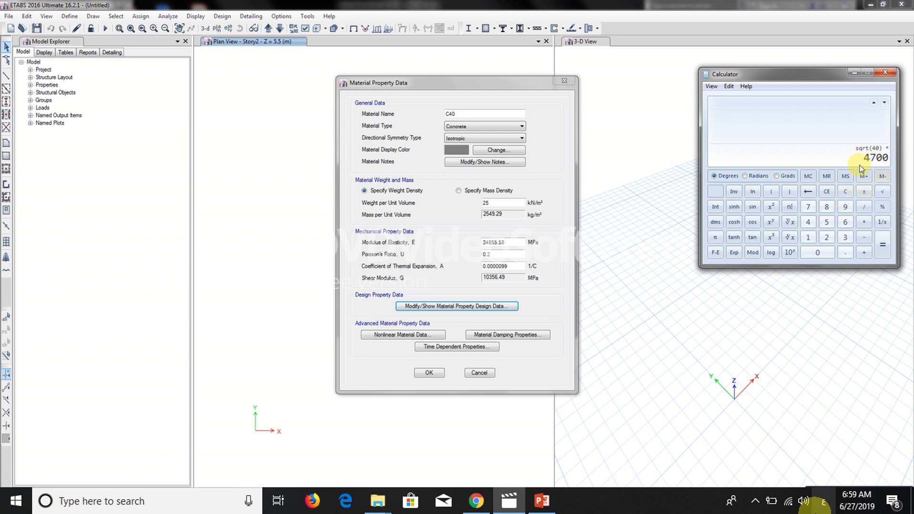
pyautogui.click(882, 241)
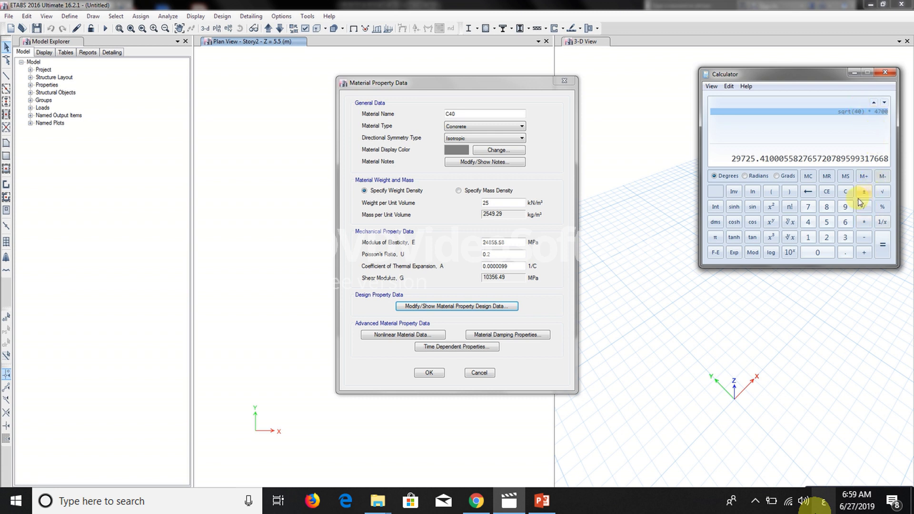
pyautogui.click(885, 71)
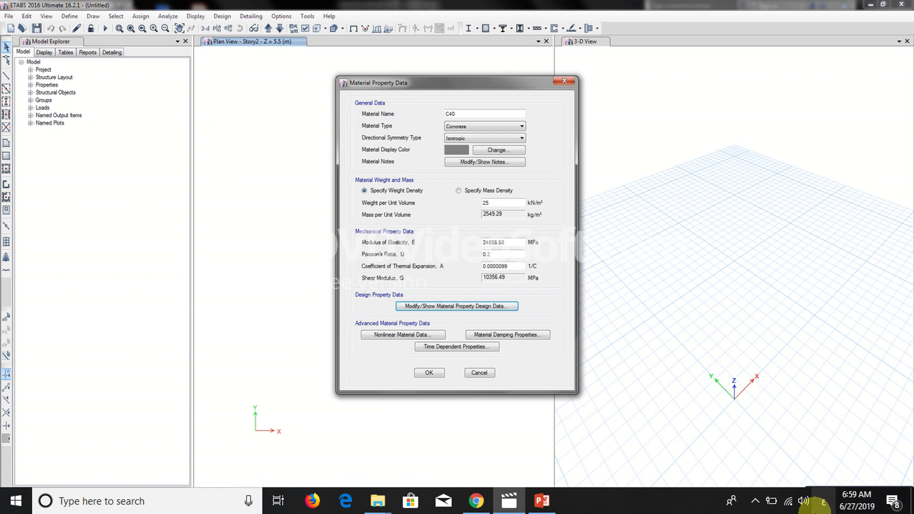
# - Open Calculator and compute the concrete's modulus of elasticity as the square root of 32 multiplied by 4700
pyautogui.press('XF86Calculator')
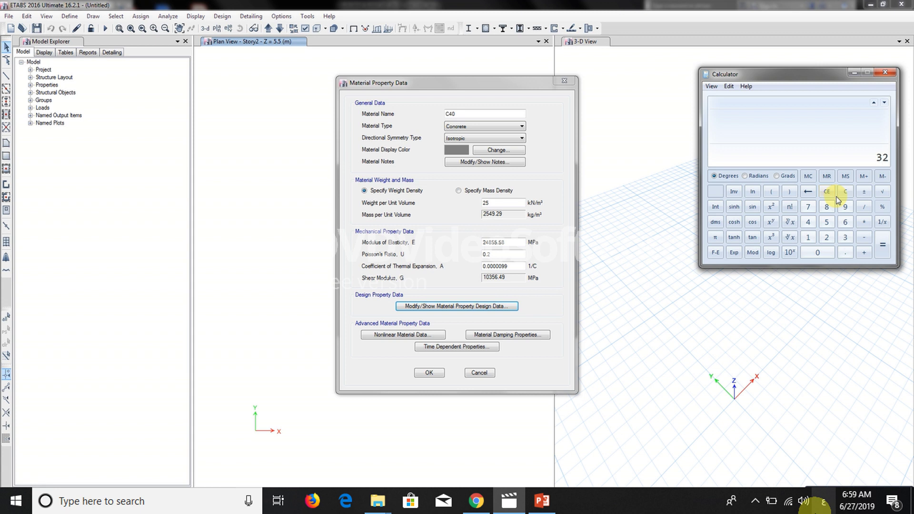
pyautogui.click(883, 192)
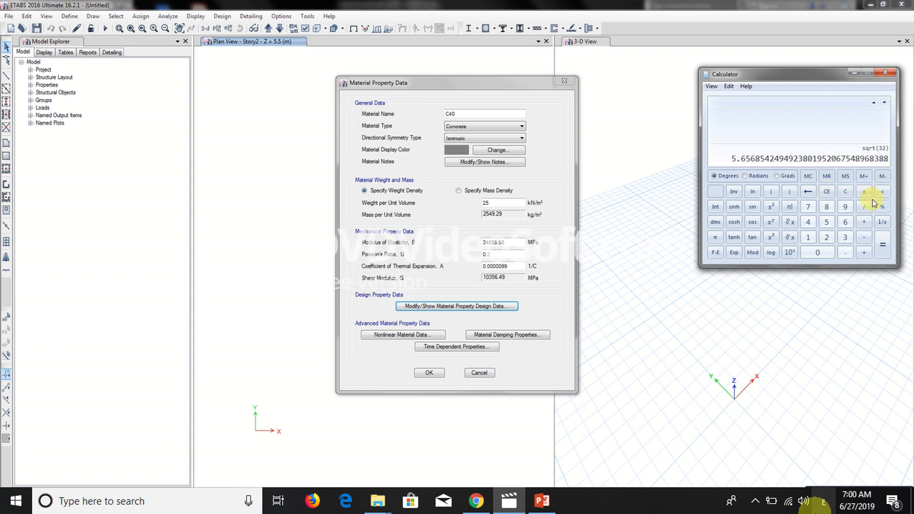
pyautogui.press('*')
pyautogui.write('4700')
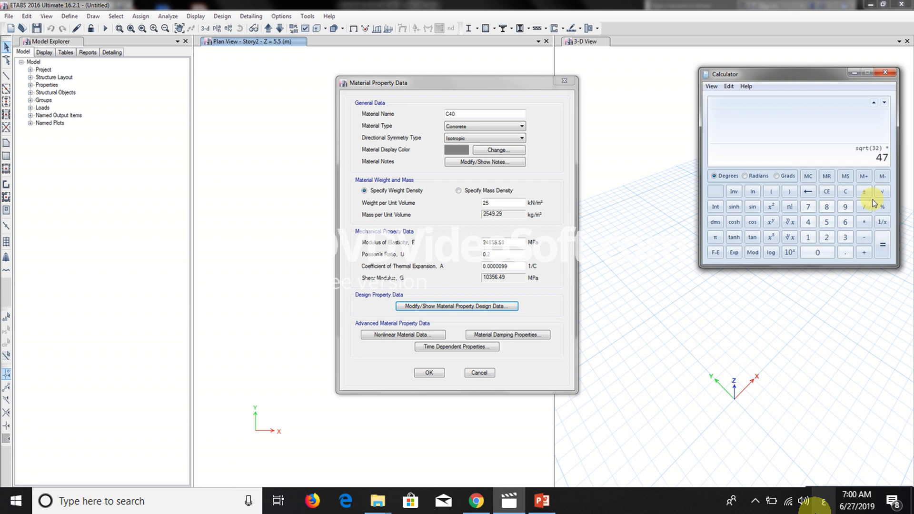
pyautogui.click(881, 245)
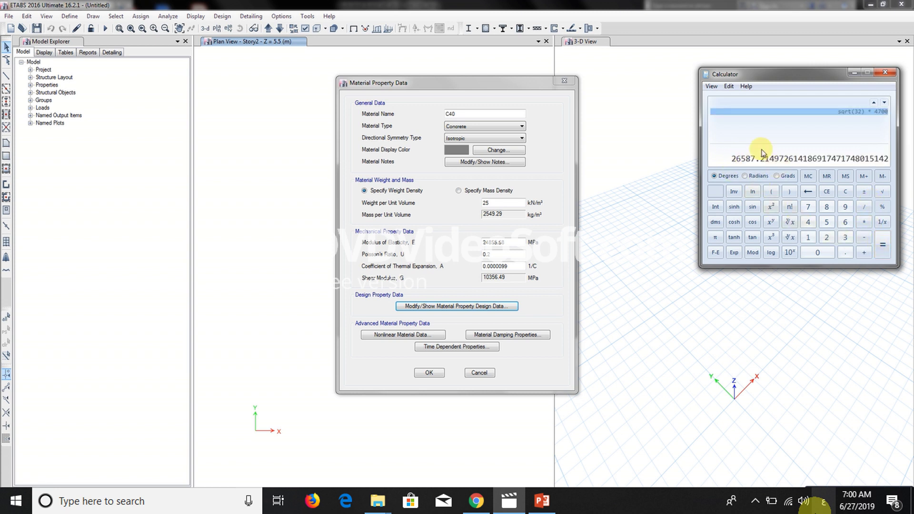
# - Back in ETABS, set the modulus of elasticity of the C40 concrete to 26587.215 MPa and accept the material data
pyautogui.click(510, 242)
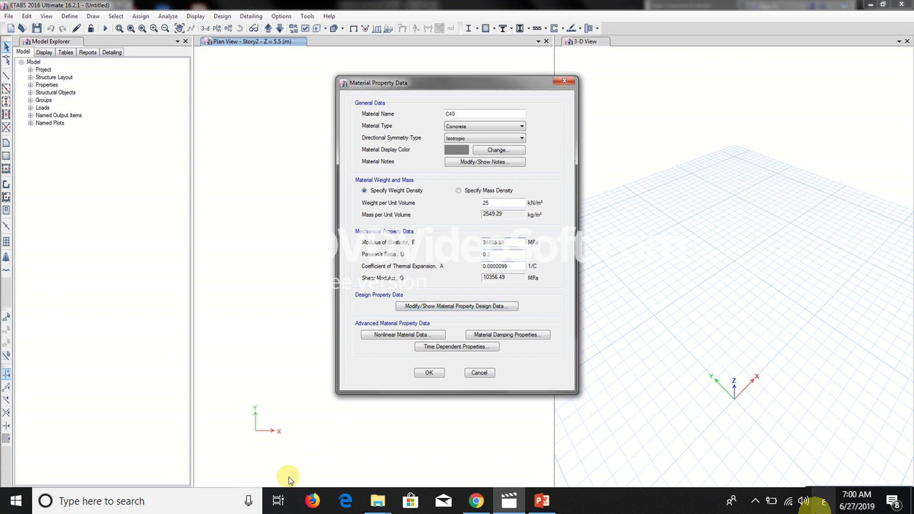
pyautogui.hotkey('alt', 'Tab')
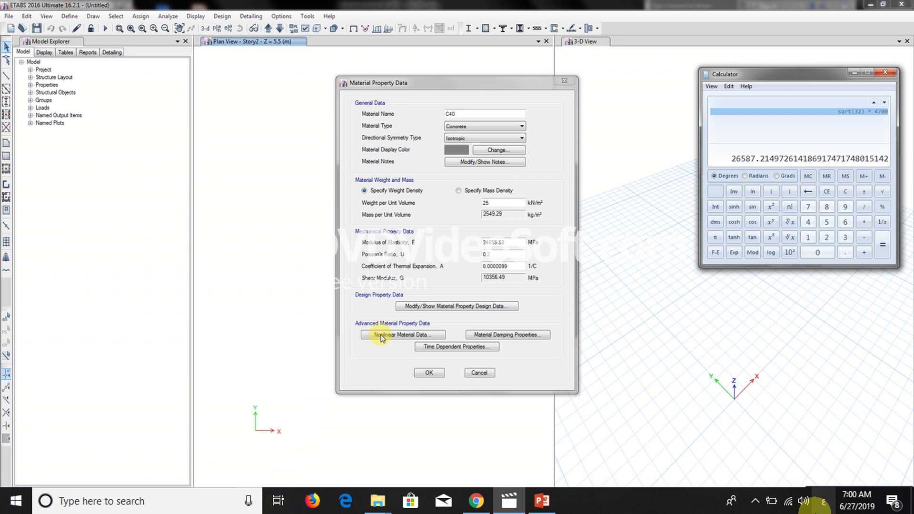
pyautogui.doubleClick(515, 242)
pyautogui.write('26587')
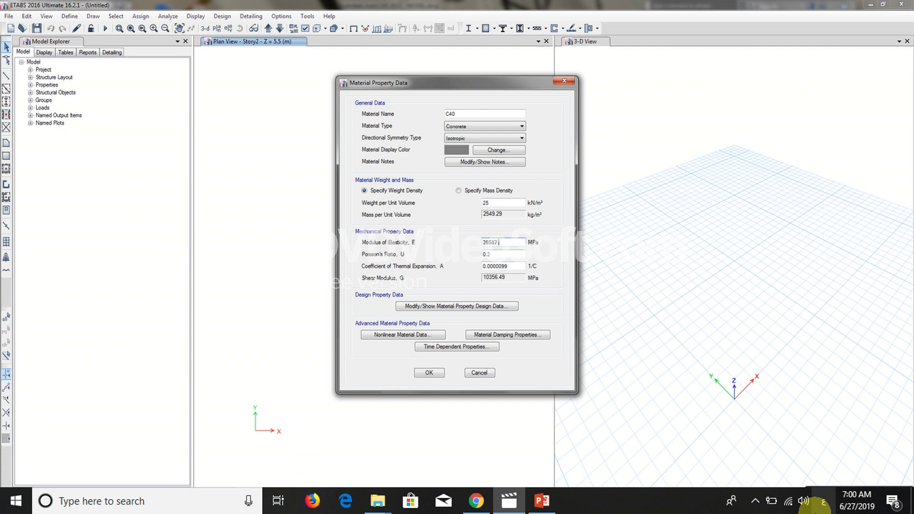
pyautogui.hotkey('alt', 'Tab')
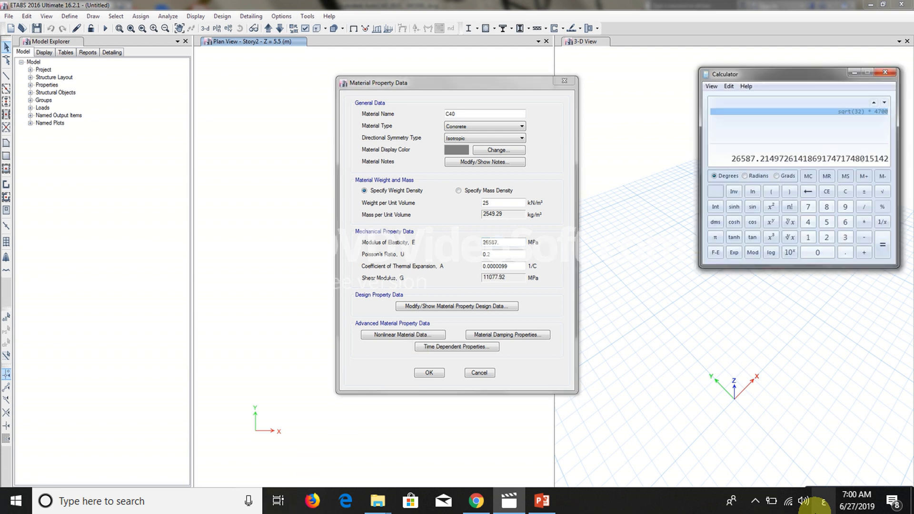
pyautogui.hotkey('alt', 'Tab')
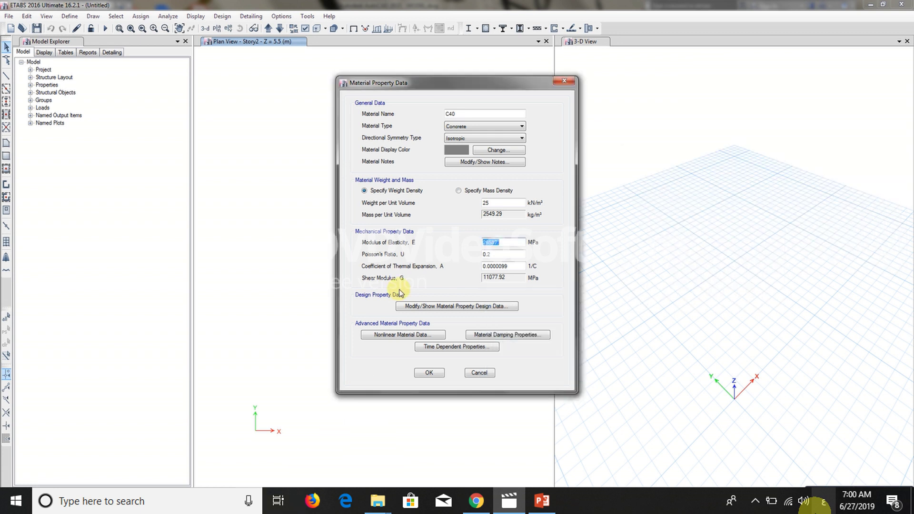
pyautogui.doubleClick(505, 243)
pyautogui.click(506, 243)
pyautogui.write('.215')
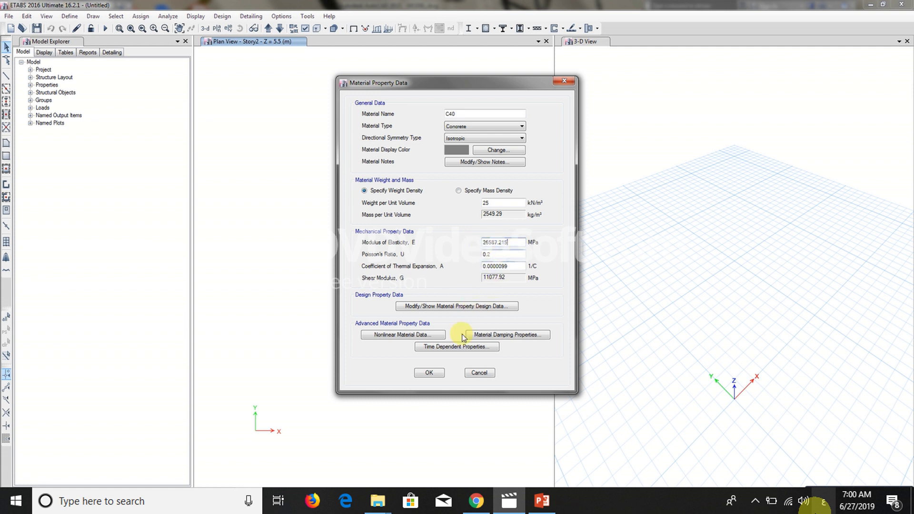
pyautogui.click(431, 375)
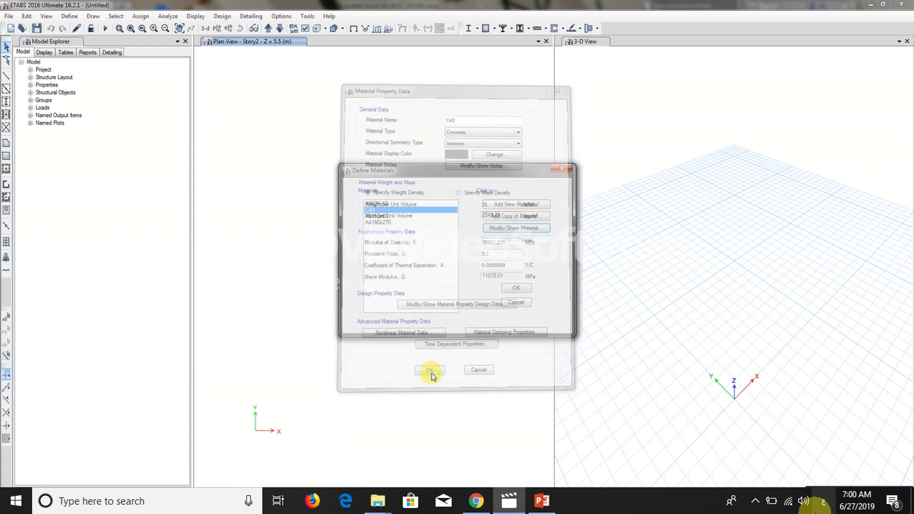
# - Open the A615Gr60 rebar material for modification and rename it S460
pyautogui.click(376, 217)
pyautogui.click(513, 231)
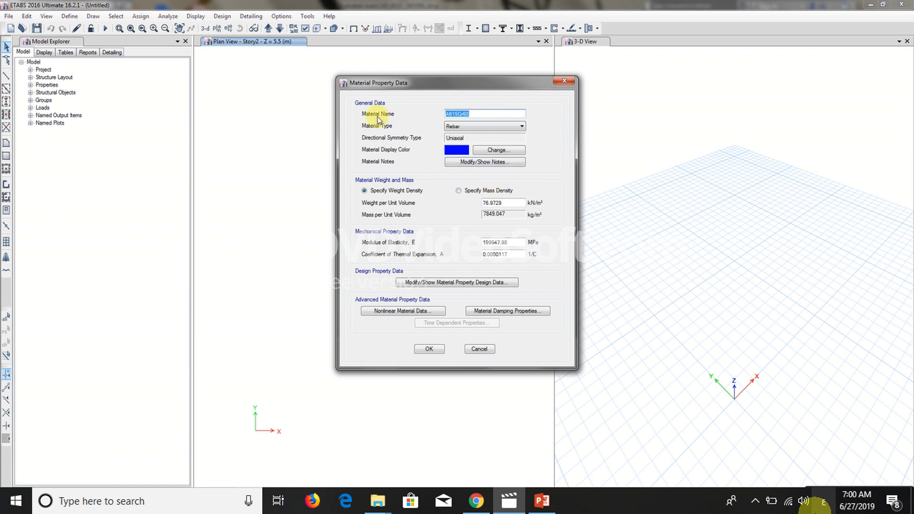
pyautogui.write('S4')
# - Set the S460 rebar's minimum and expected yield strengths to 460 MPa and both tensile strengths to 575 MPa, and accept the material
pyautogui.click(465, 283)
pyautogui.moveTo(504, 229); pyautogui.dragTo(426, 228)
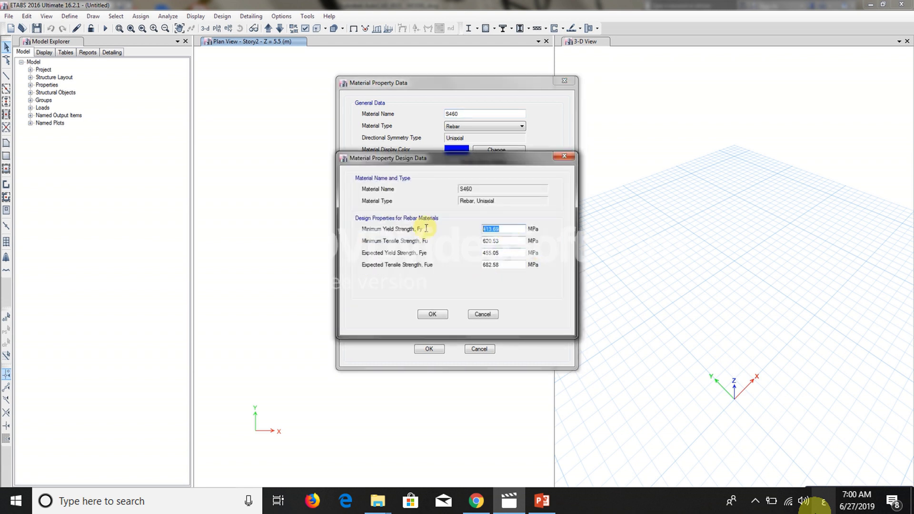
pyautogui.write('460')
pyautogui.moveTo(504, 242); pyautogui.dragTo(454, 246)
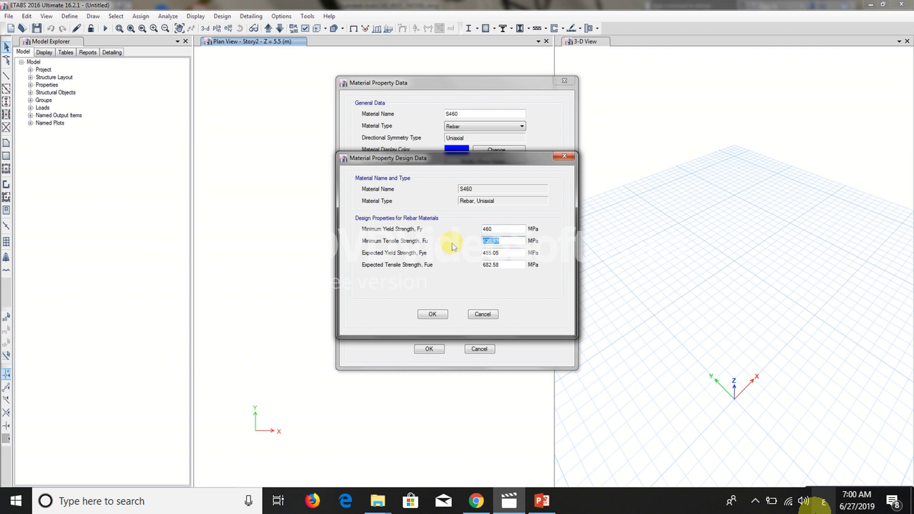
pyautogui.write('1')
pyautogui.moveTo(516, 253); pyautogui.dragTo(427, 261)
pyautogui.write('460')
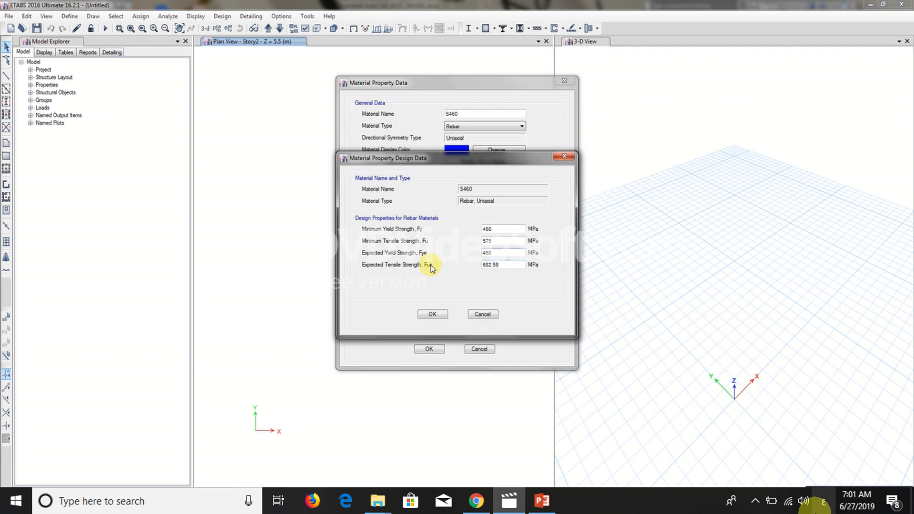
pyautogui.moveTo(524, 265); pyautogui.dragTo(476, 265)
pyautogui.write('575')
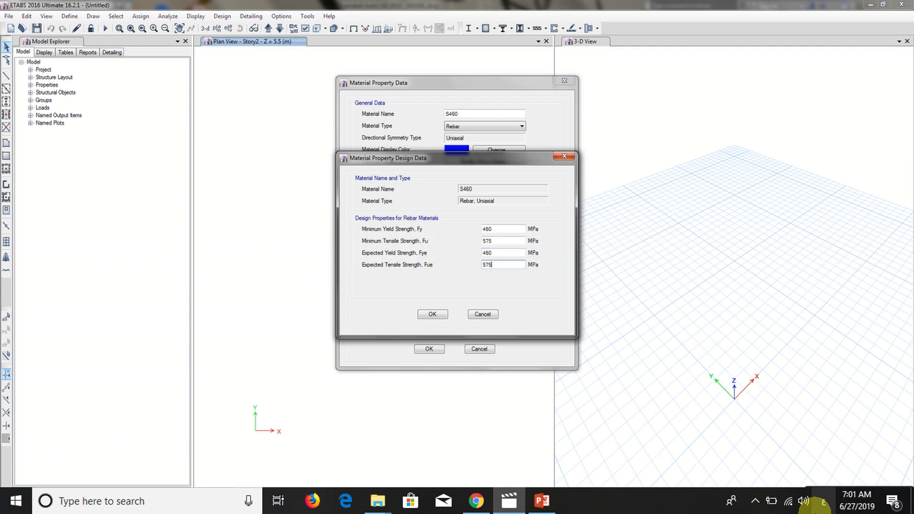
pyautogui.click(432, 315)
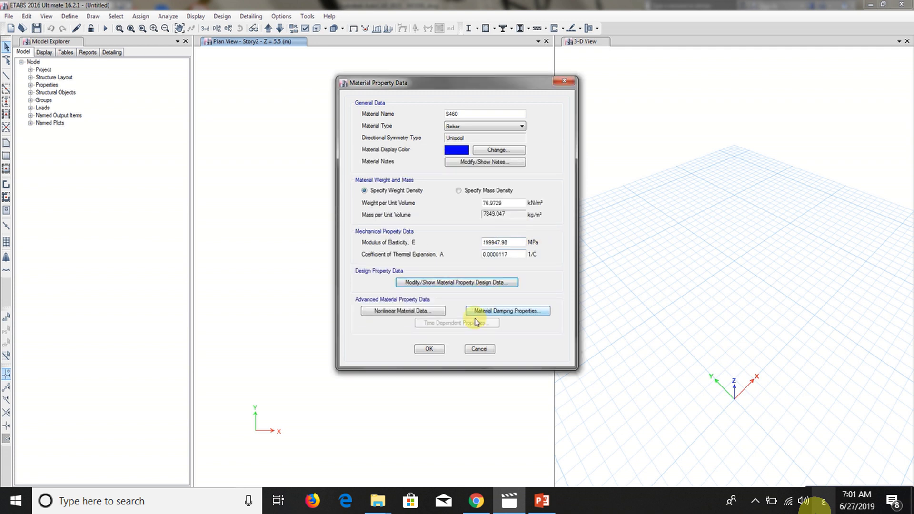
pyautogui.click(431, 349)
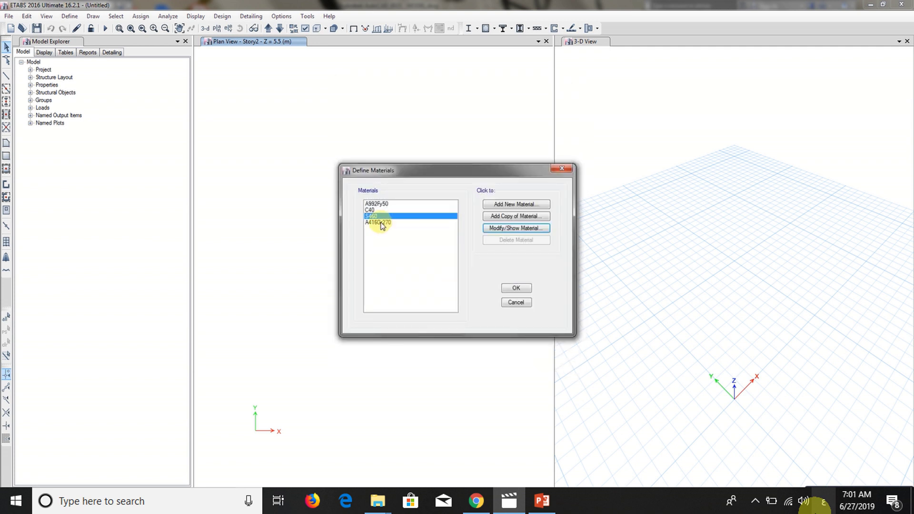
# - Rename the A416Gr270 tendon material to S420 and change its material type to Rebar
pyautogui.click(378, 223)
pyautogui.click(519, 228)
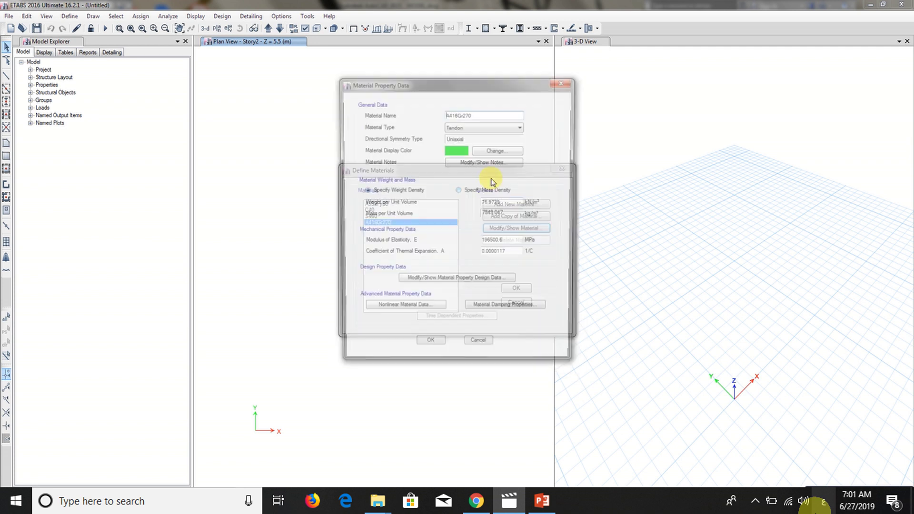
pyautogui.moveTo(489, 111); pyautogui.dragTo(417, 125)
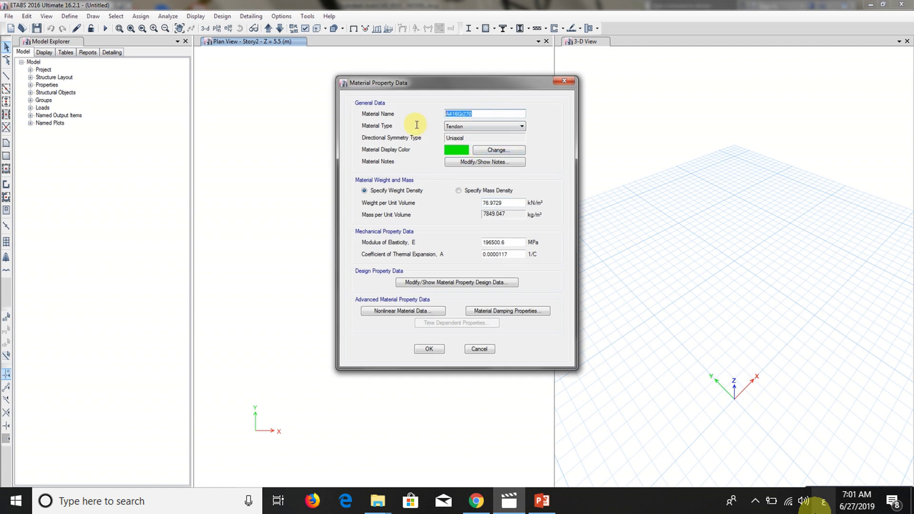
pyautogui.write('S420')
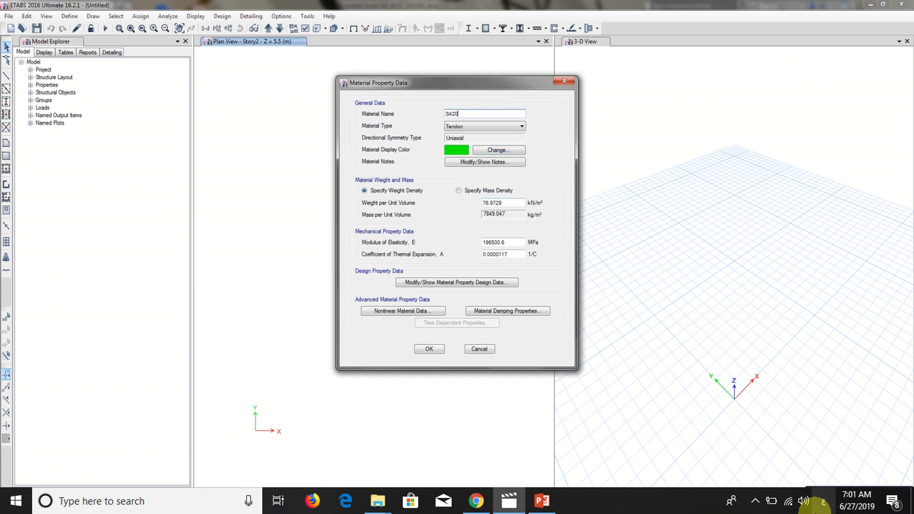
pyautogui.click(495, 125)
pyautogui.click(496, 166)
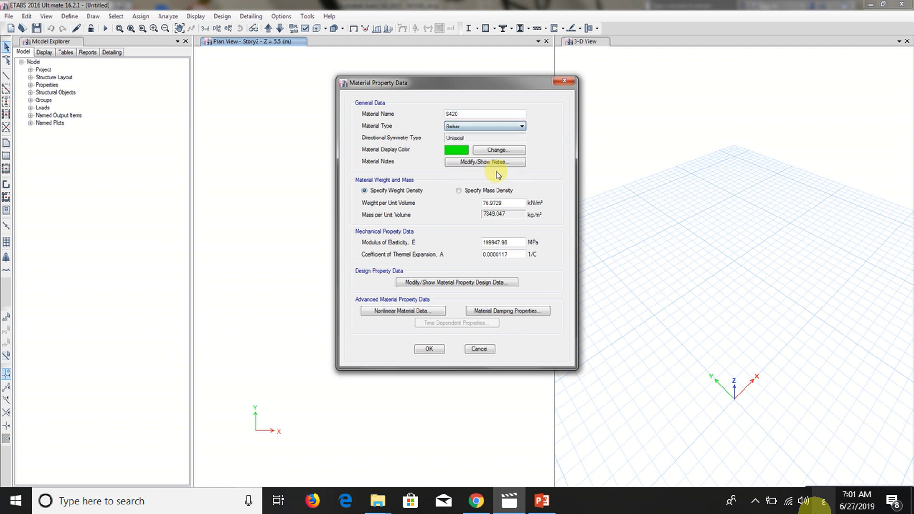
# - Set the S420 rebar's minimum and expected yield strengths to 420 MPa and both tensile strengths to 525 MPa, and finish defining materials
pyautogui.click(505, 282)
pyautogui.moveTo(509, 229); pyautogui.dragTo(461, 230)
pyautogui.write('420')
pyautogui.moveTo(516, 241); pyautogui.dragTo(436, 243)
pyautogui.write('1')
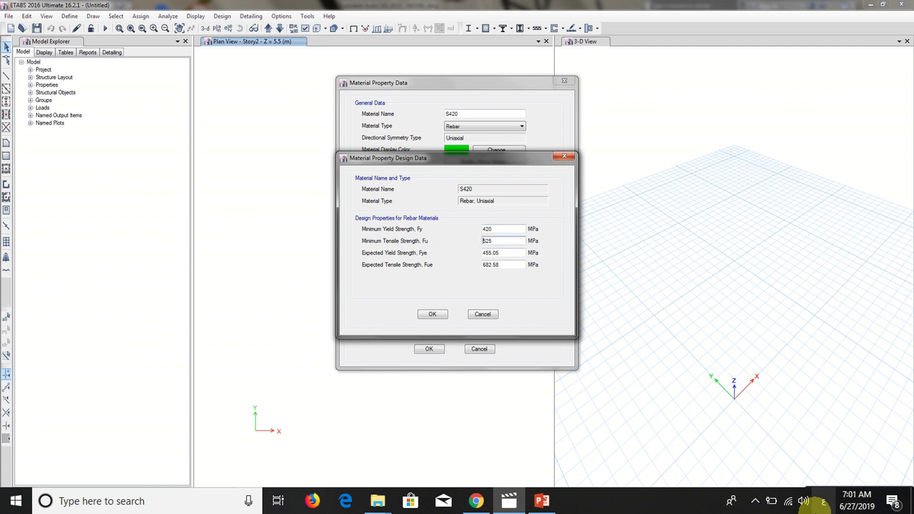
pyautogui.moveTo(508, 253); pyautogui.dragTo(454, 266)
pyautogui.write('420')
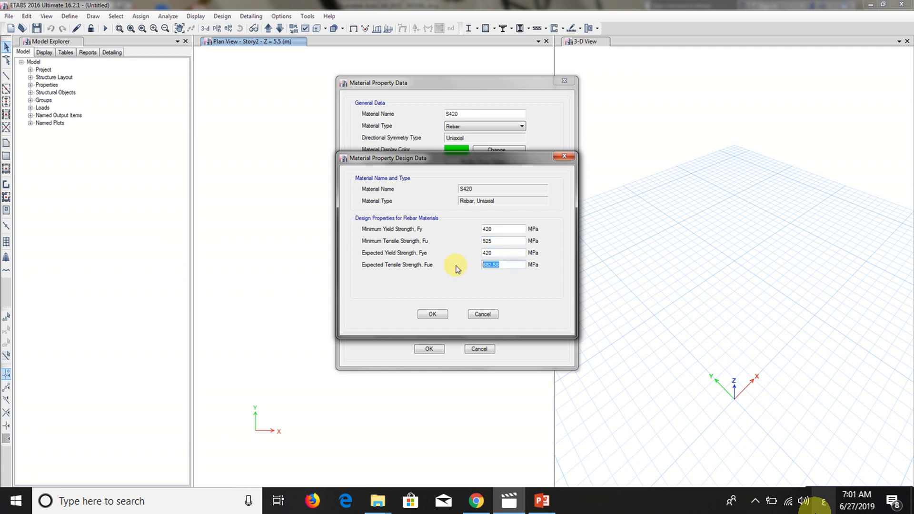
pyautogui.write('525')
pyautogui.click(432, 314)
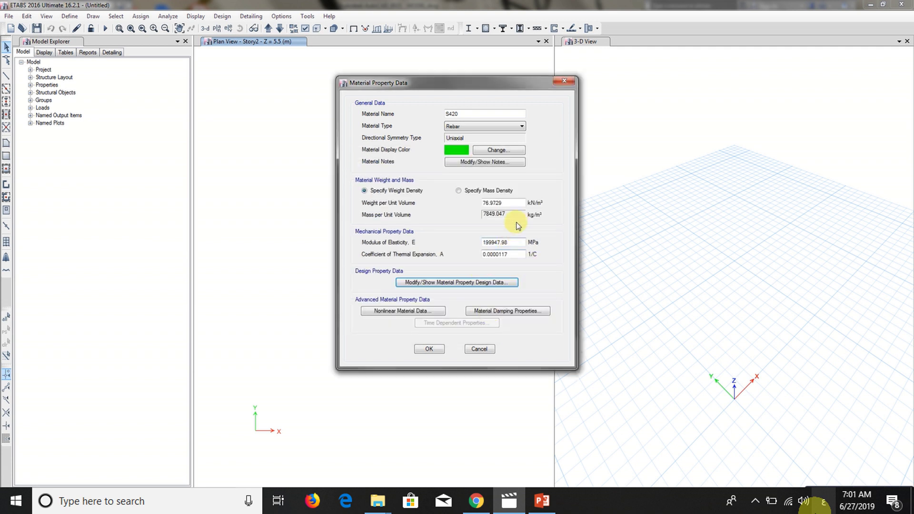
pyautogui.click(429, 349)
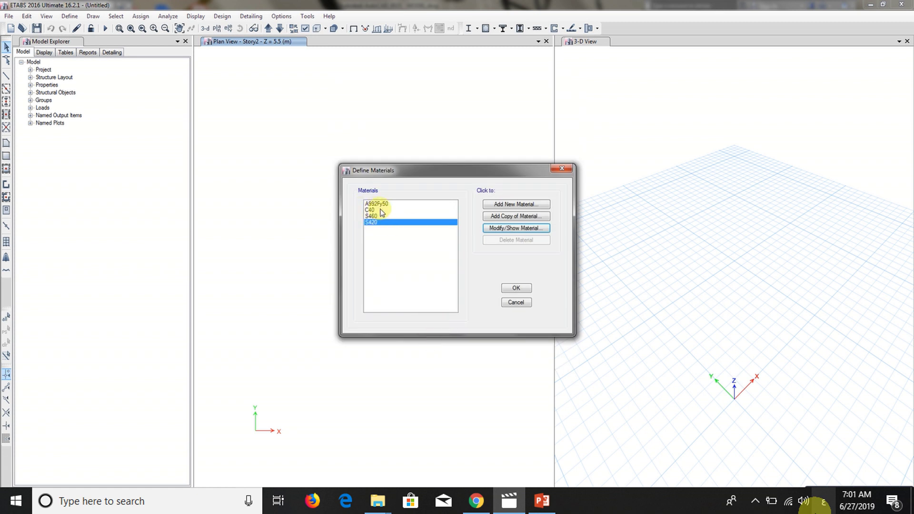
pyautogui.click(516, 288)
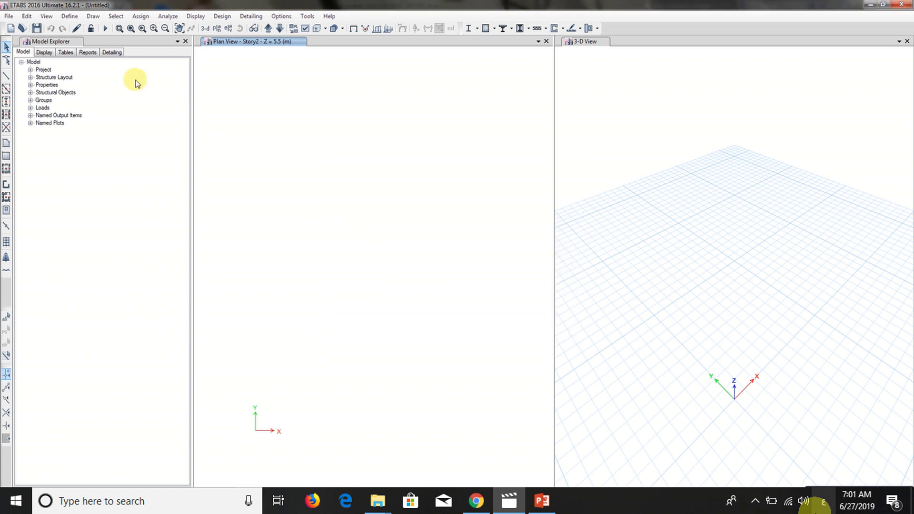
# - Add a new C40 concrete rectangular frame section named B20X60 with a depth of 600 mm and a width of 200 mm
pyautogui.click(72, 18)
pyautogui.moveTo(100, 42)
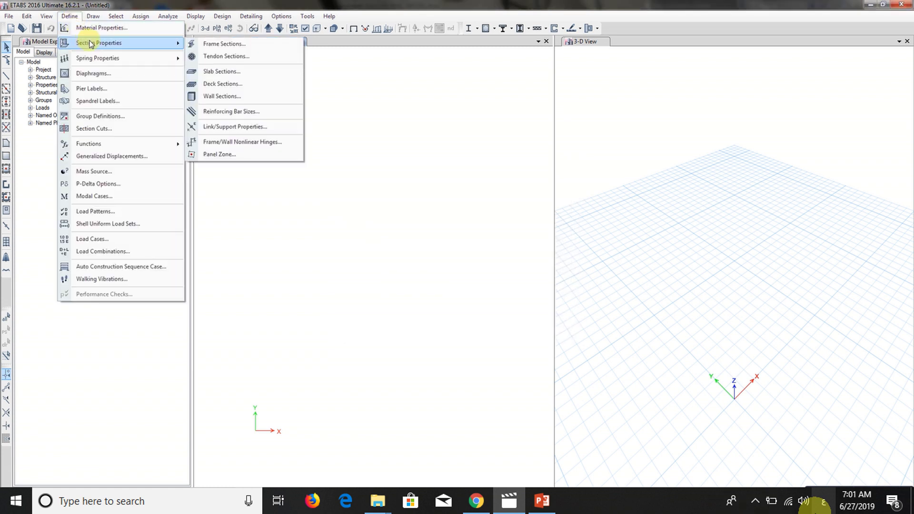
pyautogui.click(225, 45)
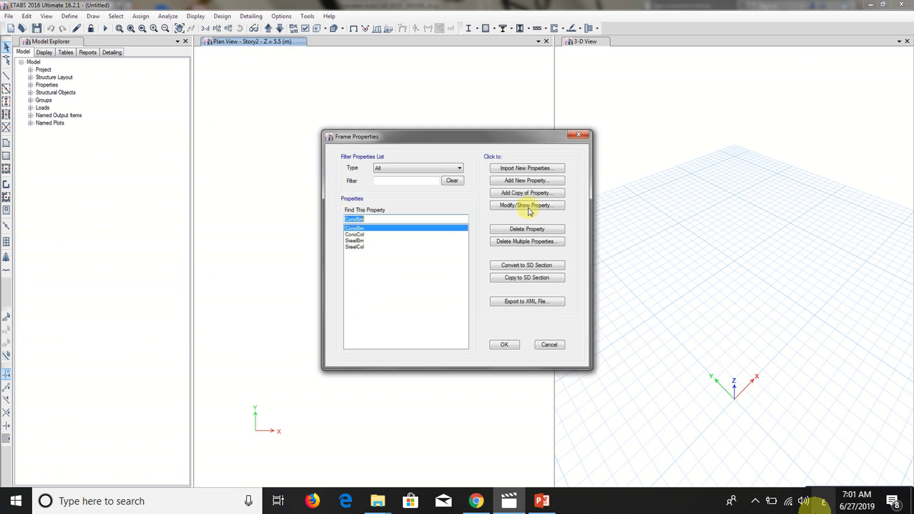
pyautogui.click(527, 181)
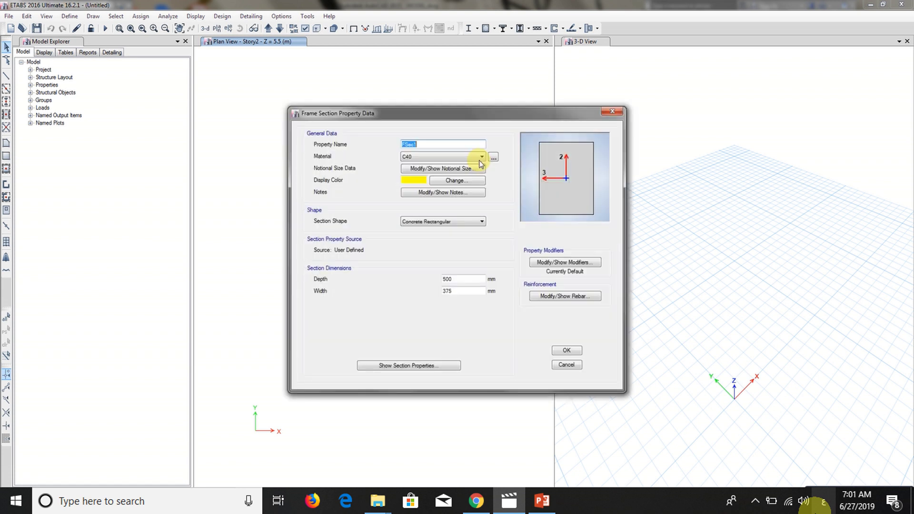
pyautogui.write('B20X60')
pyautogui.moveTo(458, 279); pyautogui.dragTo(420, 282)
pyautogui.write('6')
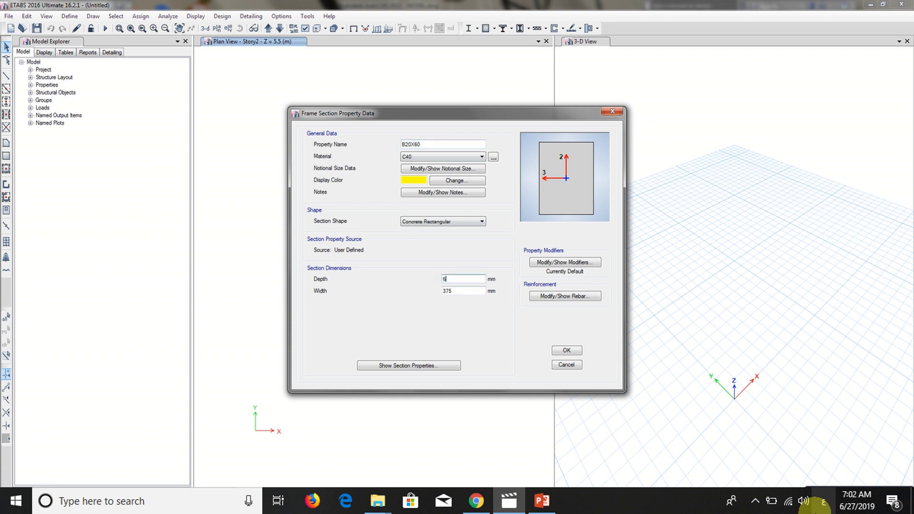
pyautogui.moveTo(458, 291); pyautogui.dragTo(431, 303)
pyautogui.write('200')
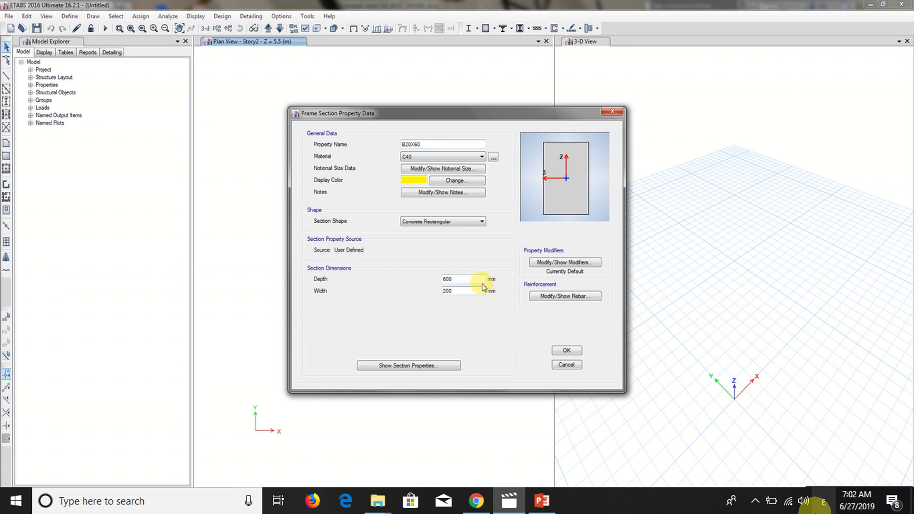
# - Set B20X60's confinement bar material to S420 and its top and bottom bar covers to 25 mm, and accept the section
pyautogui.click(565, 297)
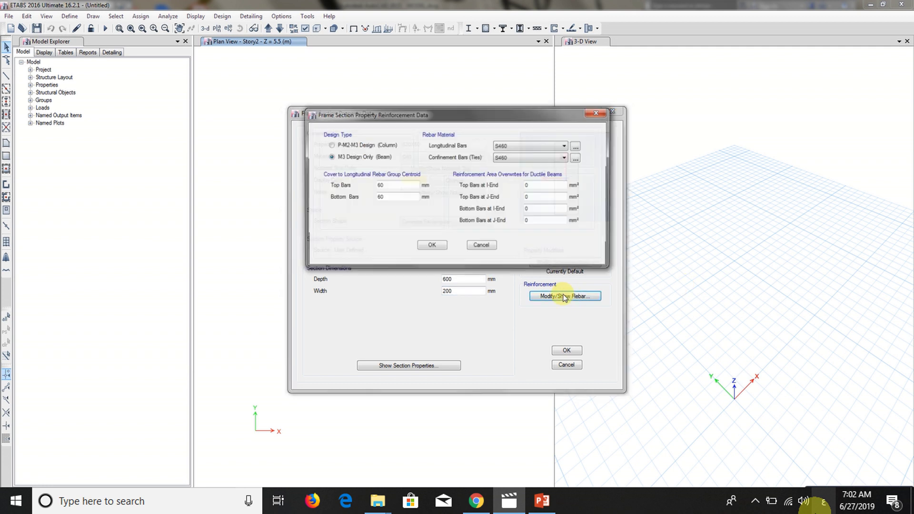
pyautogui.click(512, 157)
pyautogui.click(508, 173)
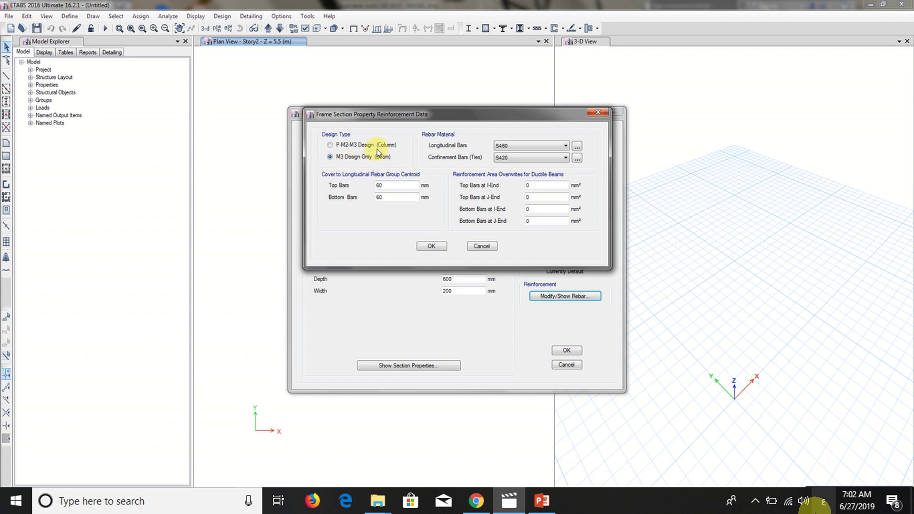
pyautogui.moveTo(397, 185); pyautogui.dragTo(348, 188)
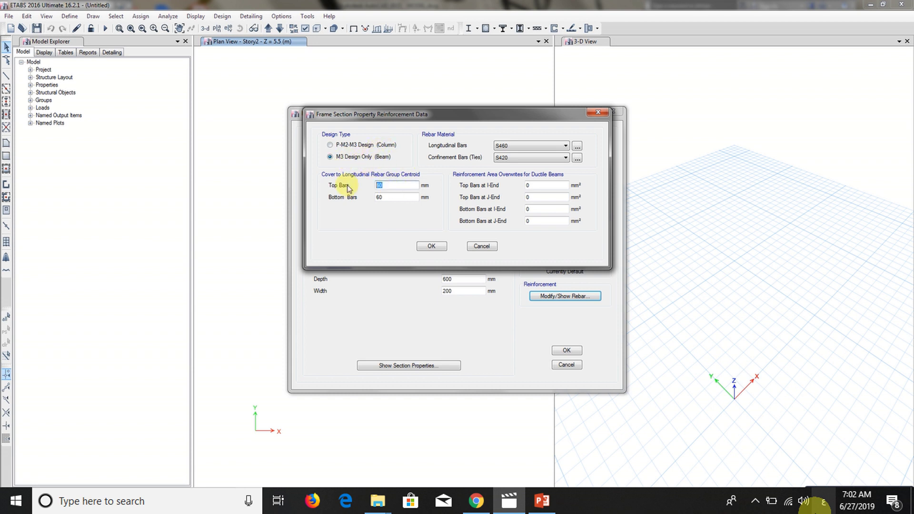
pyautogui.write('25')
pyautogui.moveTo(396, 197); pyautogui.dragTo(348, 199)
pyautogui.write('2')
pyautogui.click(431, 249)
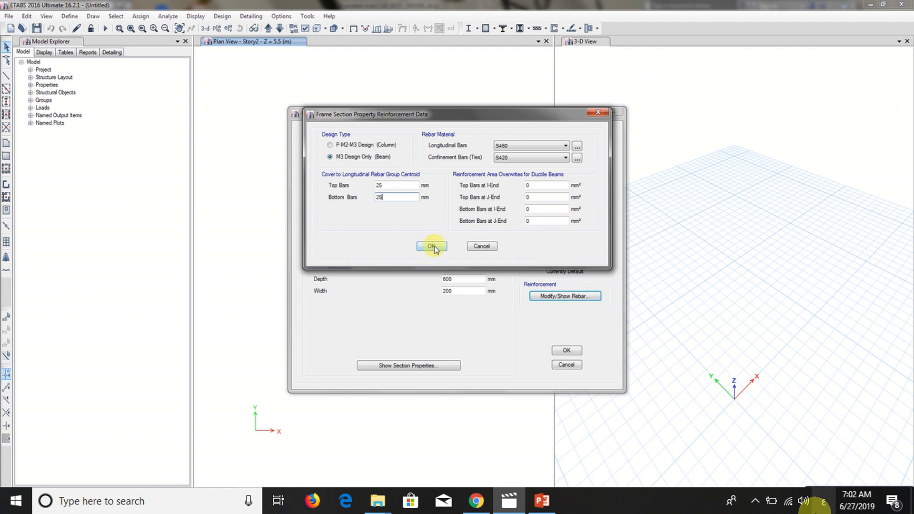
pyautogui.click(432, 249)
pyautogui.click(566, 352)
# - Add a copy of the ConcCol section named C20X40 6T16 with a depth of 400 mm and a width of 200 mm
pyautogui.click(355, 241)
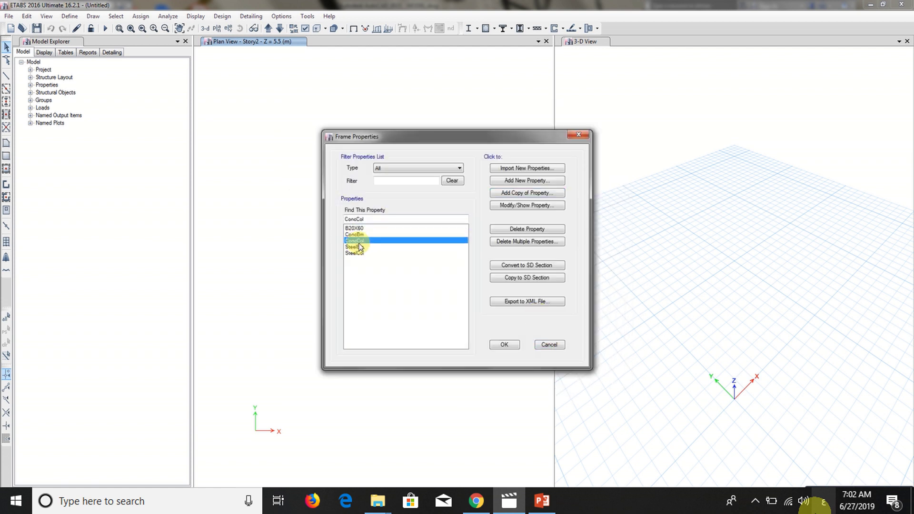
pyautogui.click(527, 192)
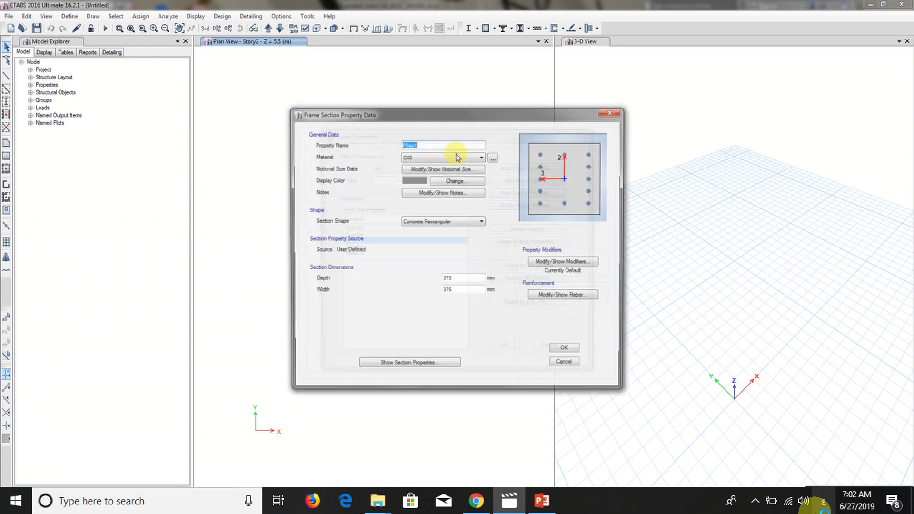
pyautogui.write('C20X40')
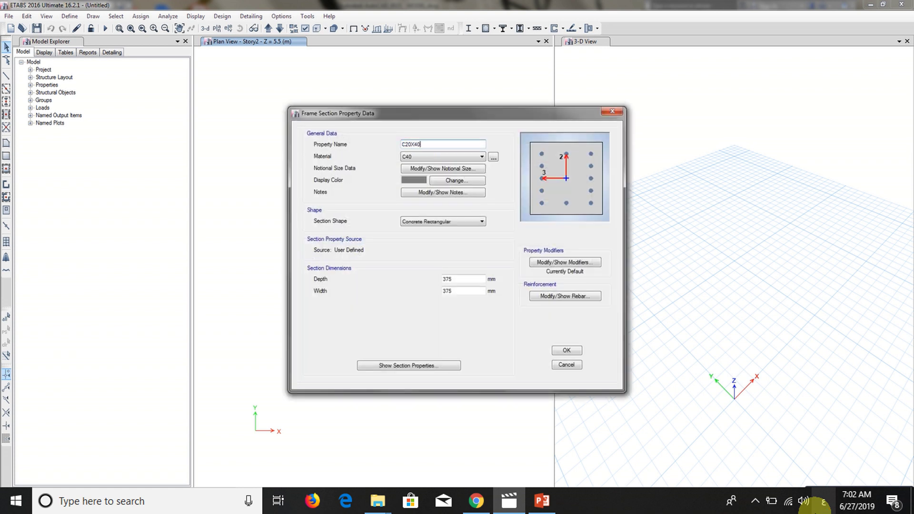
pyautogui.doubleClick(458, 279)
pyautogui.write('400')
pyautogui.doubleClick(460, 291)
pyautogui.write('200')
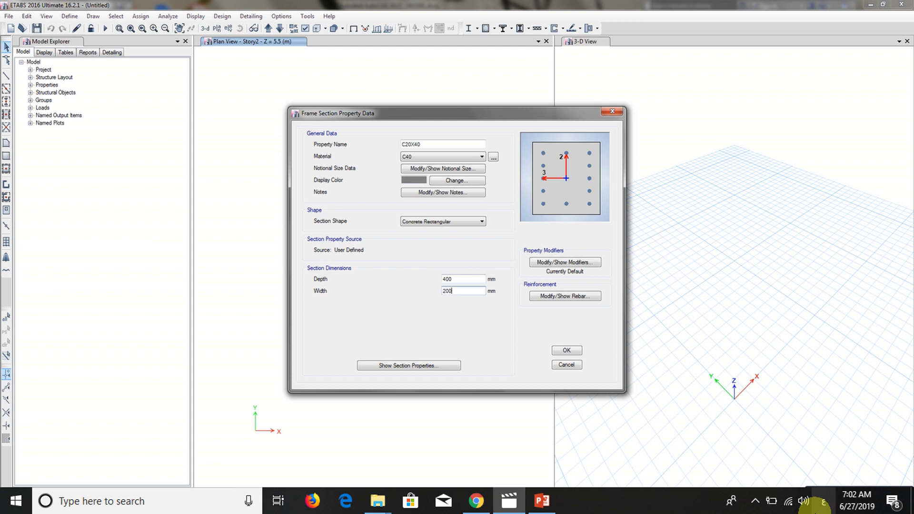
pyautogui.click(430, 144)
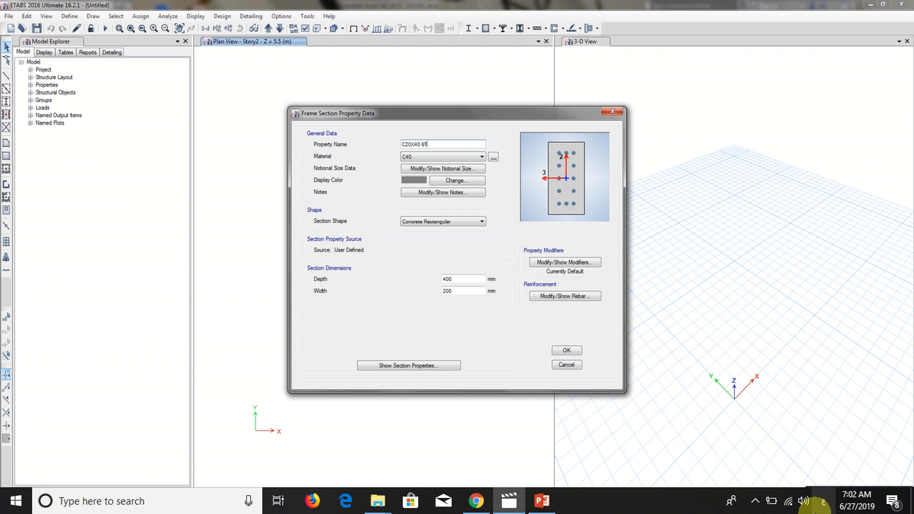
# - Set the C20X40 6T16 column's confinement bar material to S420 and its reinforcement to be checked
pyautogui.click(563, 297)
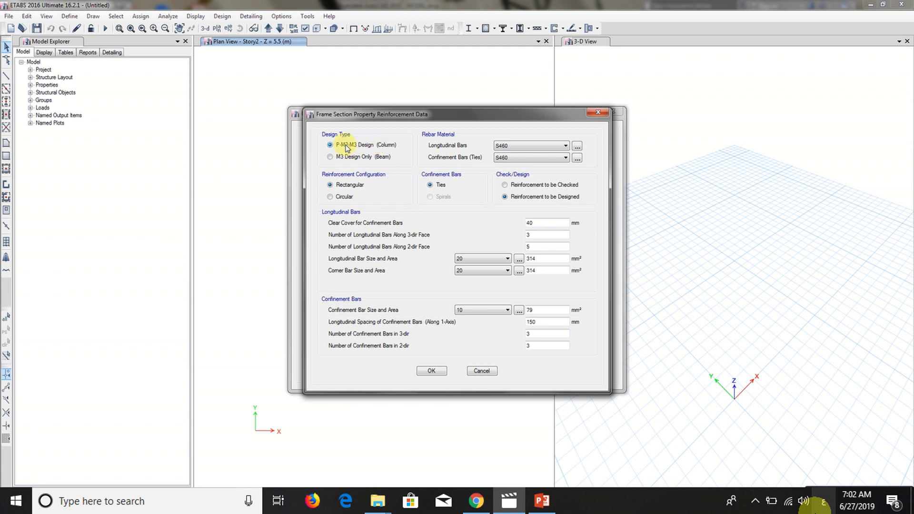
pyautogui.click(516, 158)
pyautogui.click(506, 173)
pyautogui.click(504, 186)
# - Set the column's longitudinal bars to 2 along the 3-dir face and 3 along the 2-dir face
pyautogui.click(537, 234)
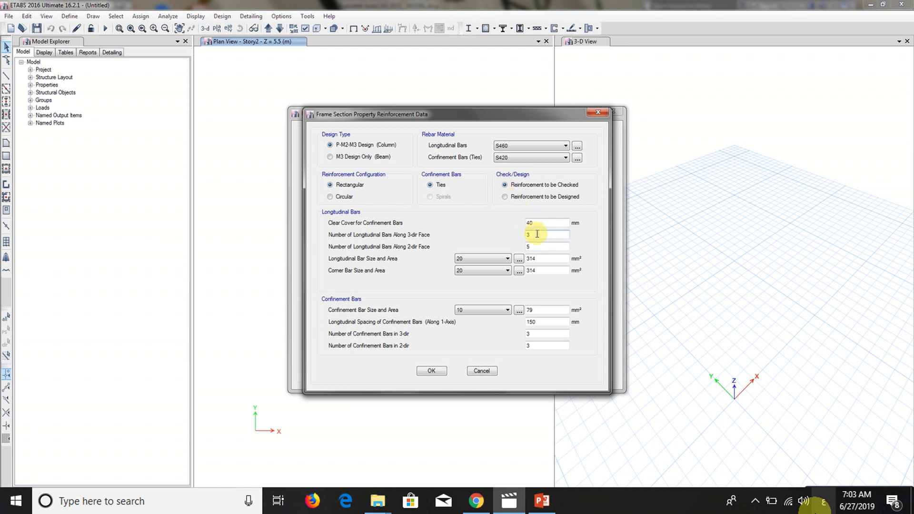
pyautogui.moveTo(524, 115); pyautogui.dragTo(348, 115)
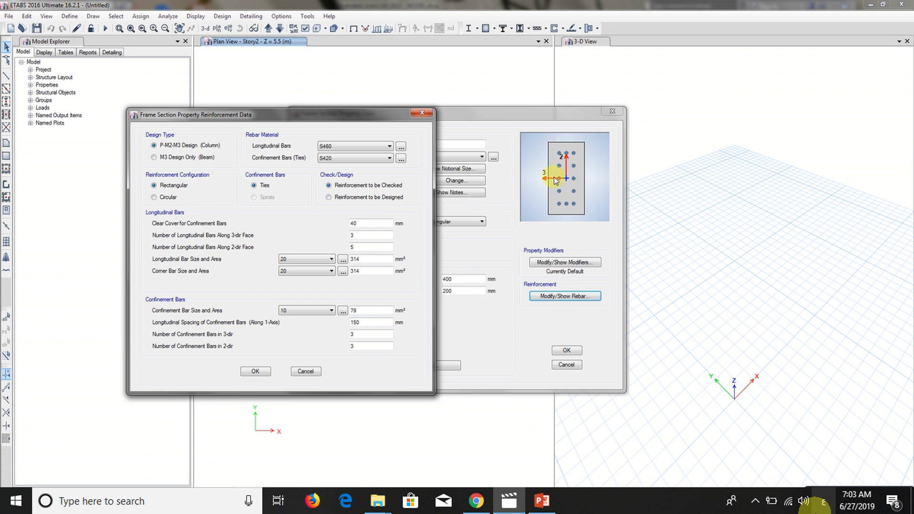
pyautogui.doubleClick(361, 233)
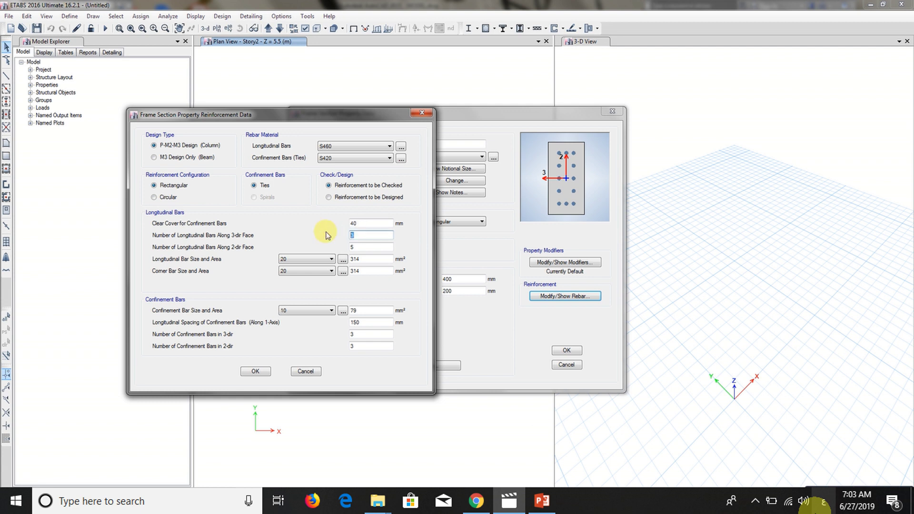
pyautogui.write('2')
pyautogui.press('Tab')
pyautogui.write('3')
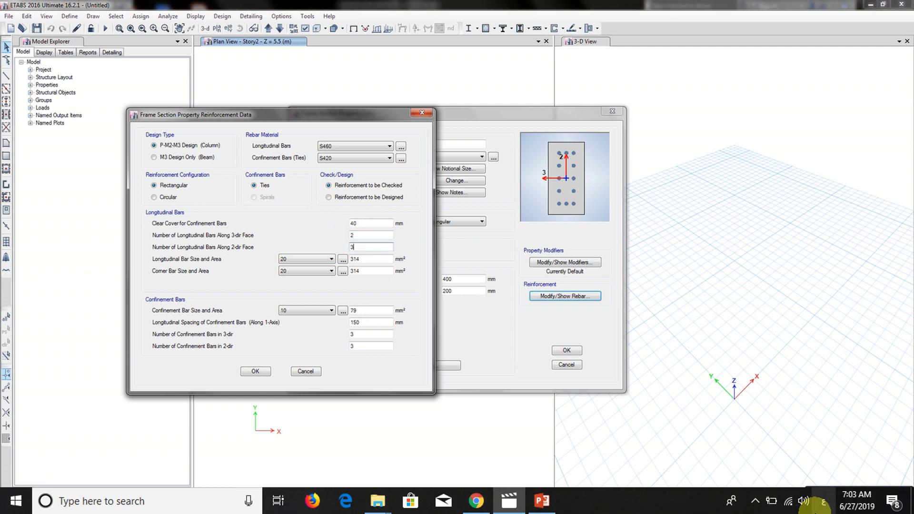
# - Set both the longitudinal bar size and the corner bar size of the column to 16
pyautogui.click(323, 261)
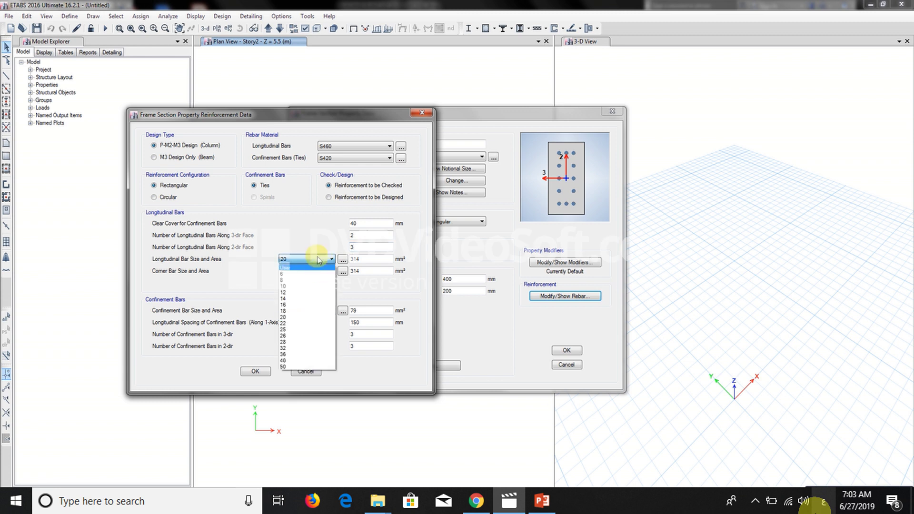
pyautogui.click(304, 259)
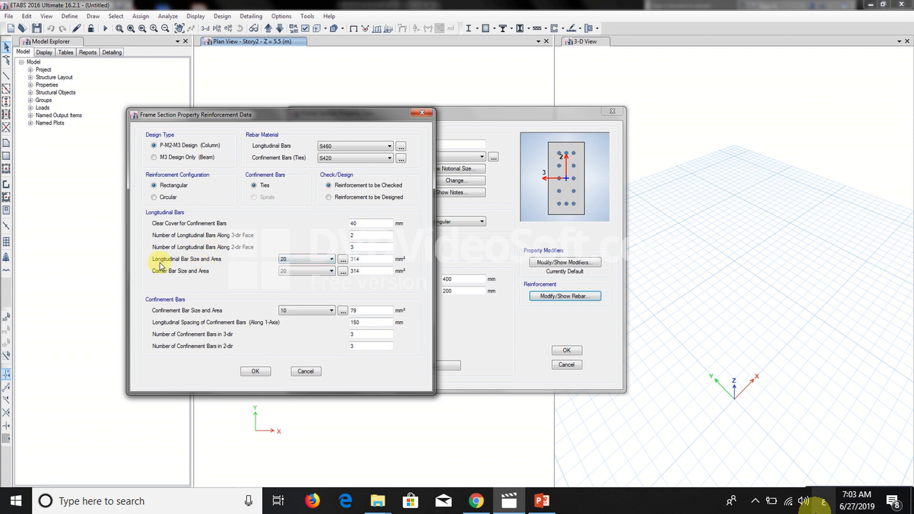
pyautogui.click(296, 260)
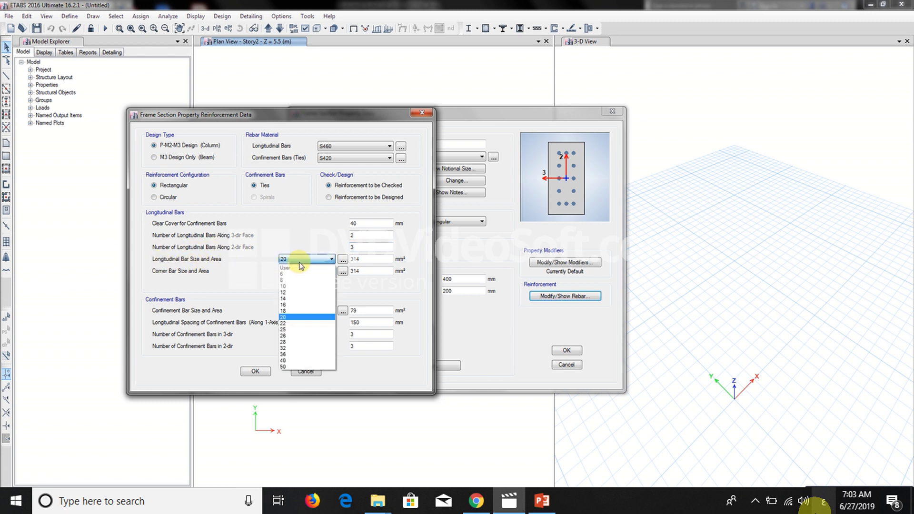
pyautogui.click(286, 304)
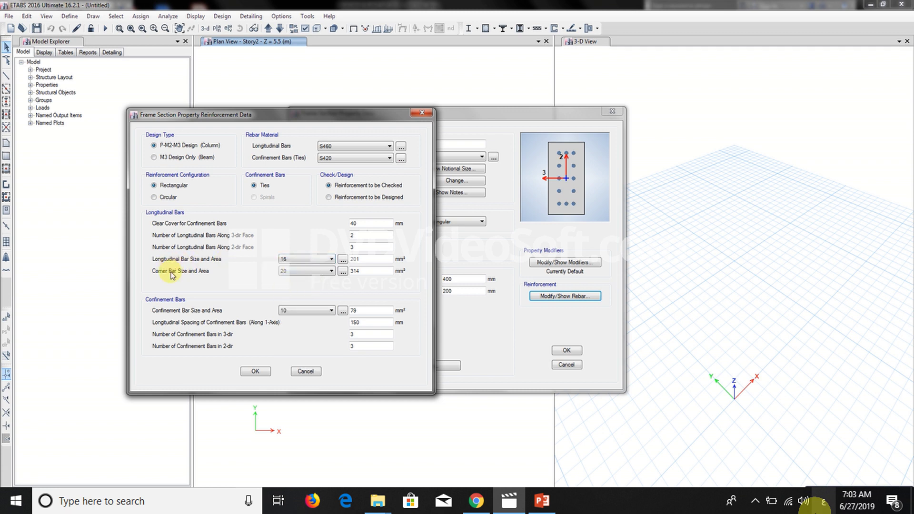
pyautogui.click(315, 275)
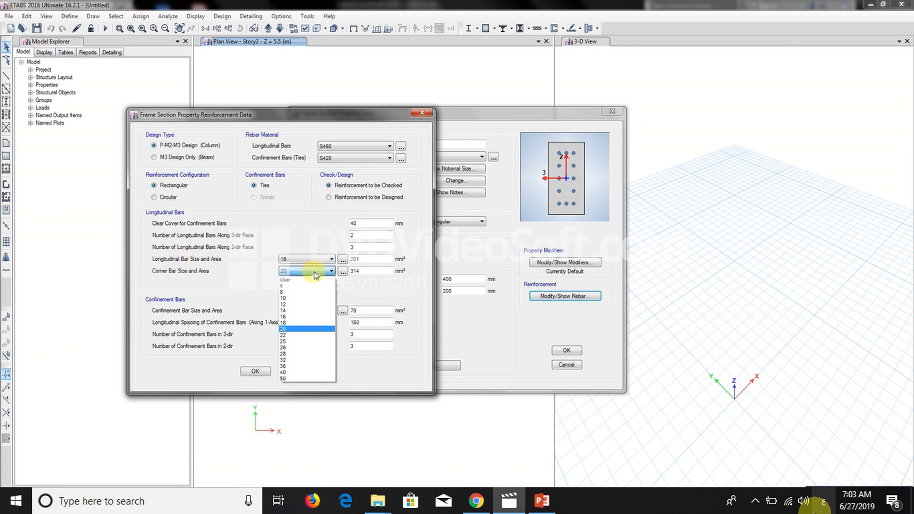
pyautogui.click(307, 316)
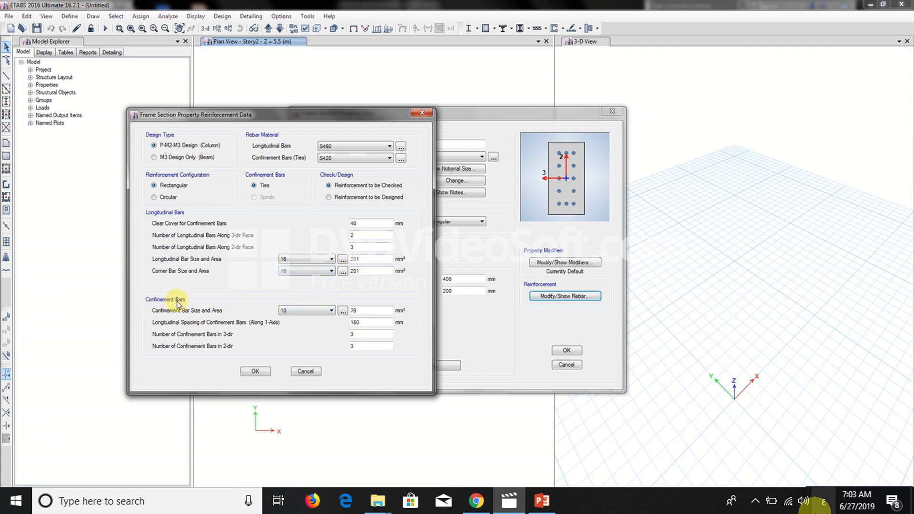
# - Set the confinement bar size to 8 with 2 confinement bars in the 3-direction, and accept the C20X40 6T16 section
pyautogui.click(312, 310)
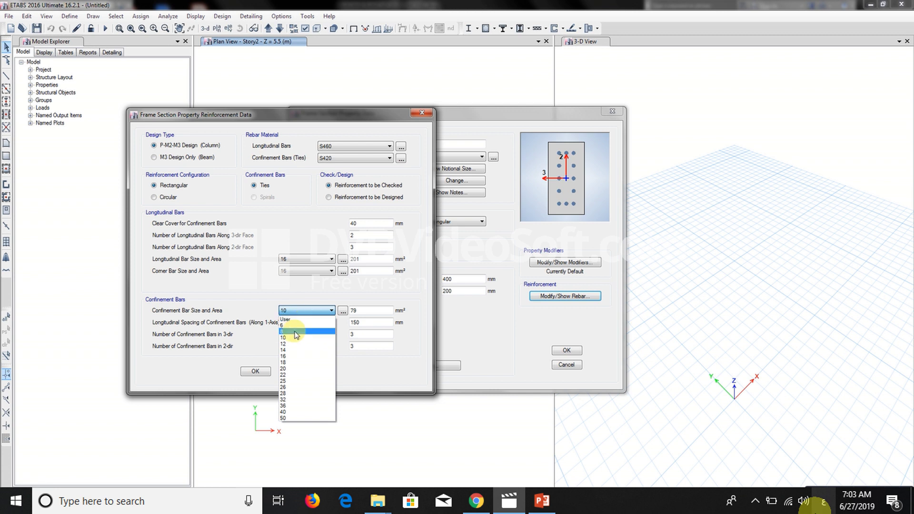
pyautogui.click(296, 332)
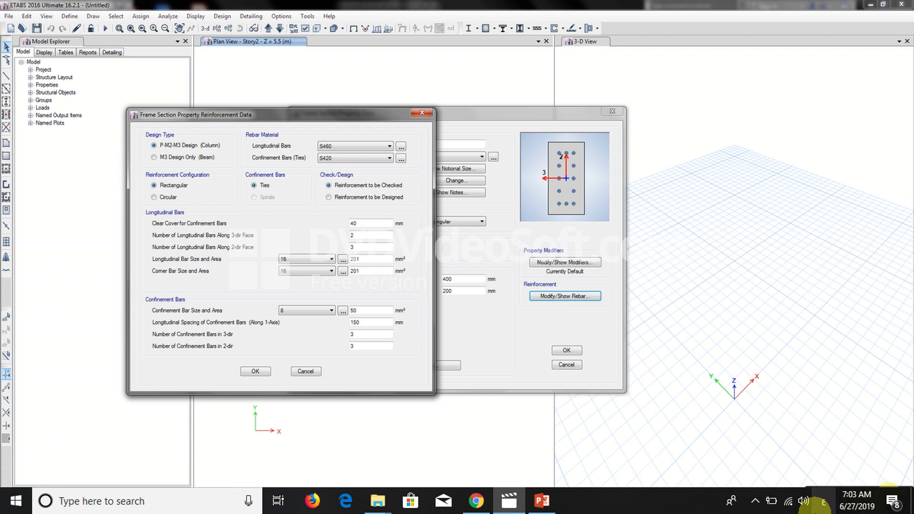
pyautogui.click(815, 503)
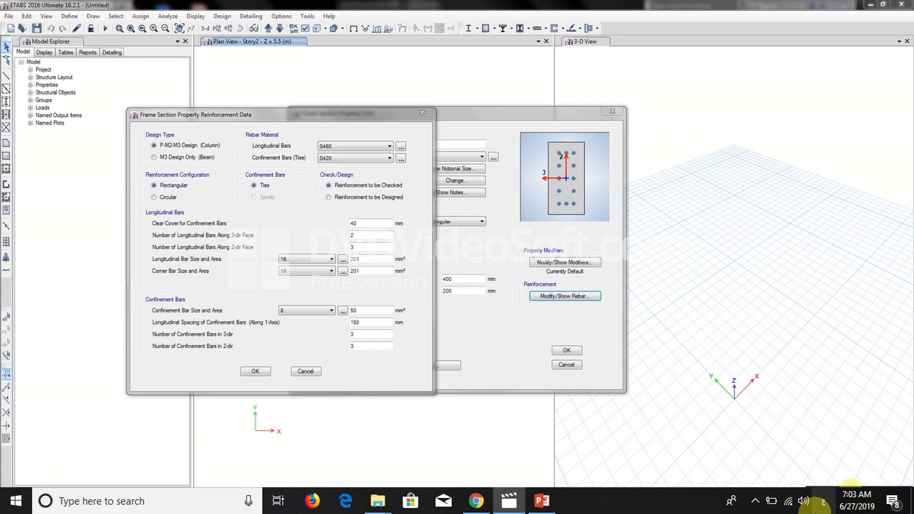
pyautogui.doubleClick(357, 334)
pyautogui.write('2')
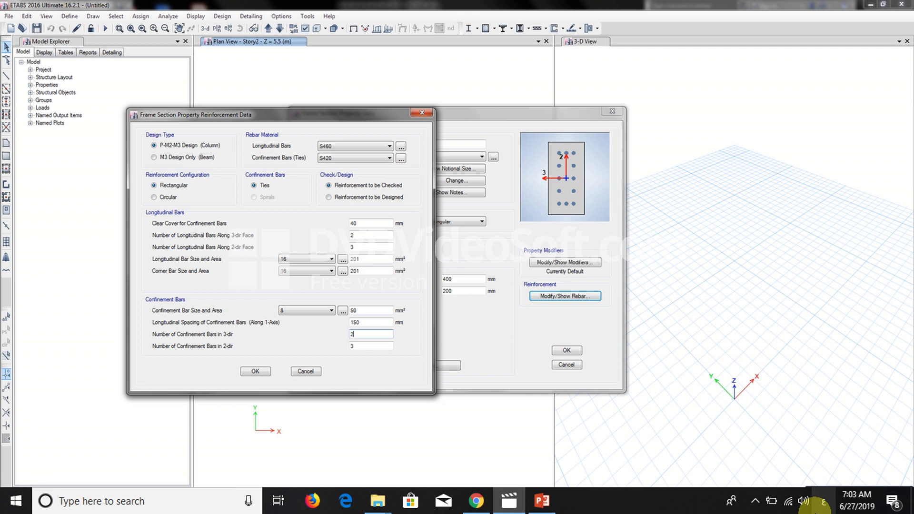
pyautogui.click(256, 371)
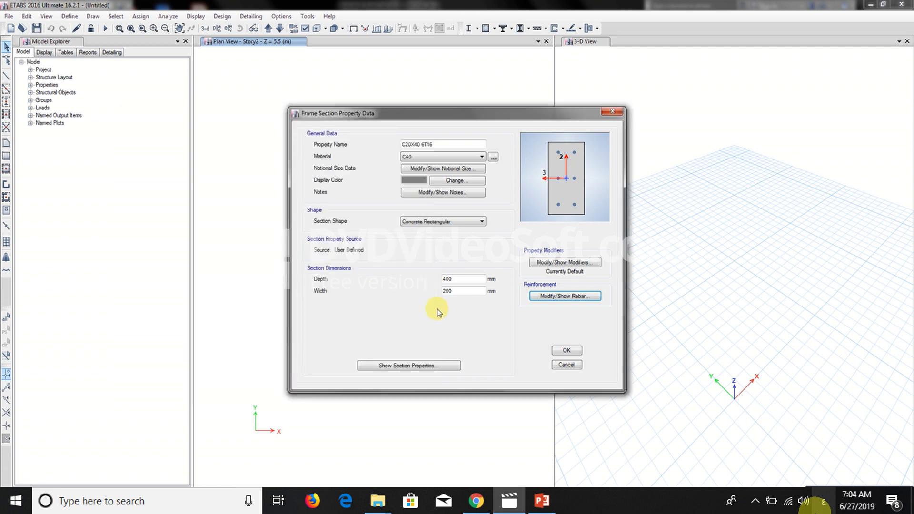
pyautogui.click(567, 350)
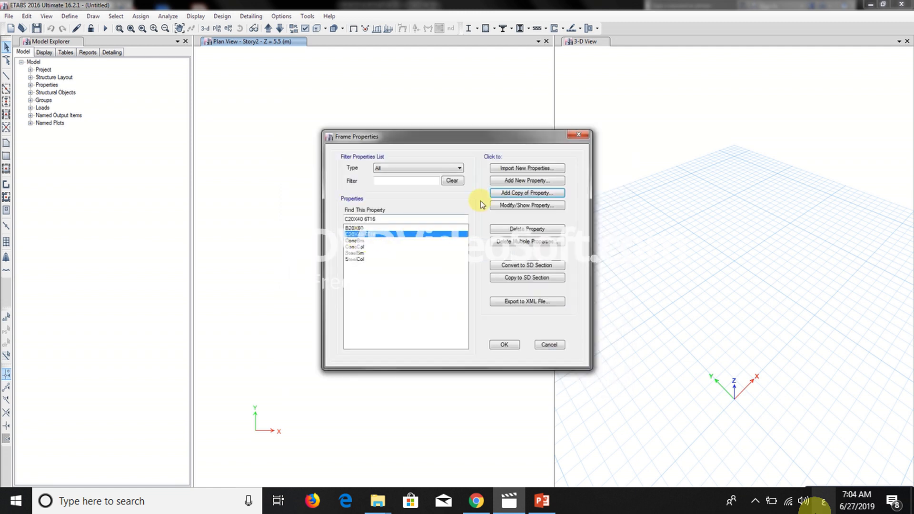
# - Add a copy of the C20X40 6T16 section named C20X20 4T16 and edit its depth
pyautogui.click(516, 193)
pyautogui.write('C20X20 4T')
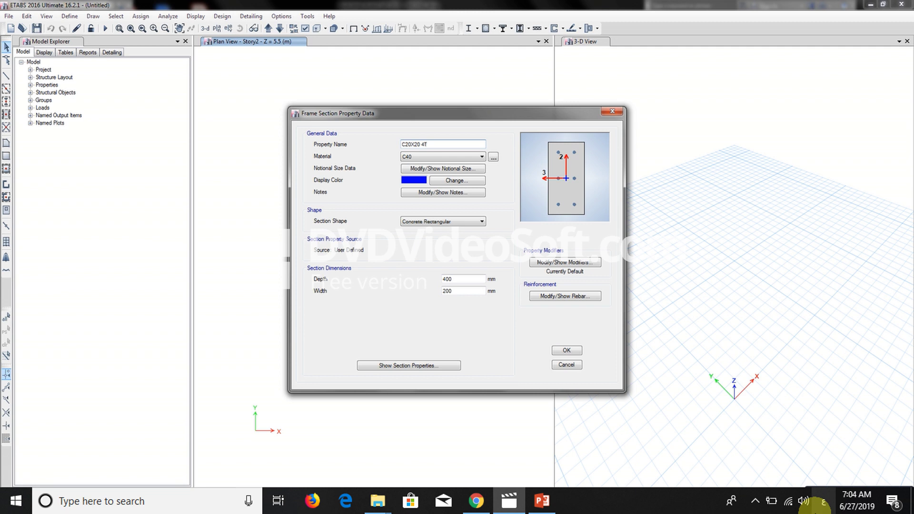
pyautogui.doubleClick(448, 279)
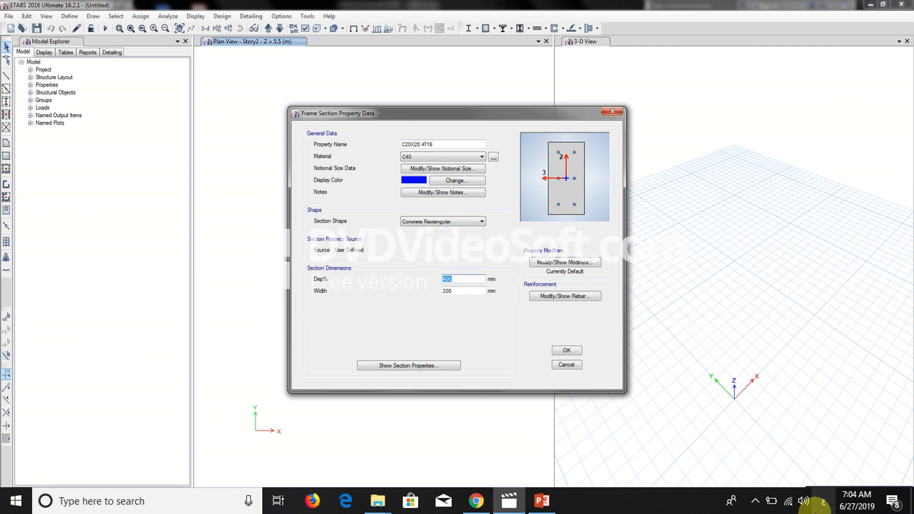
# - Set the C20X20 4T16 column's number of longitudinal bars along the 2-dir face to 2
pyautogui.click(548, 294)
pyautogui.click(510, 158)
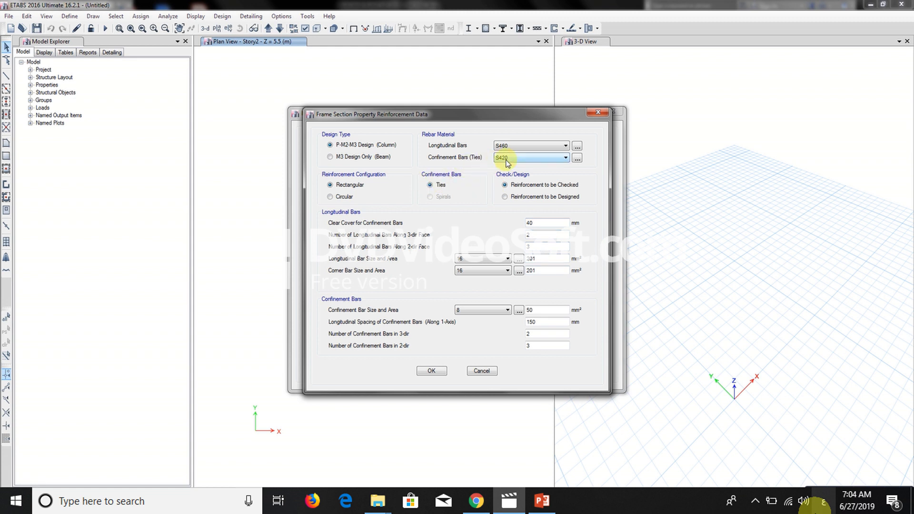
pyautogui.doubleClick(536, 247)
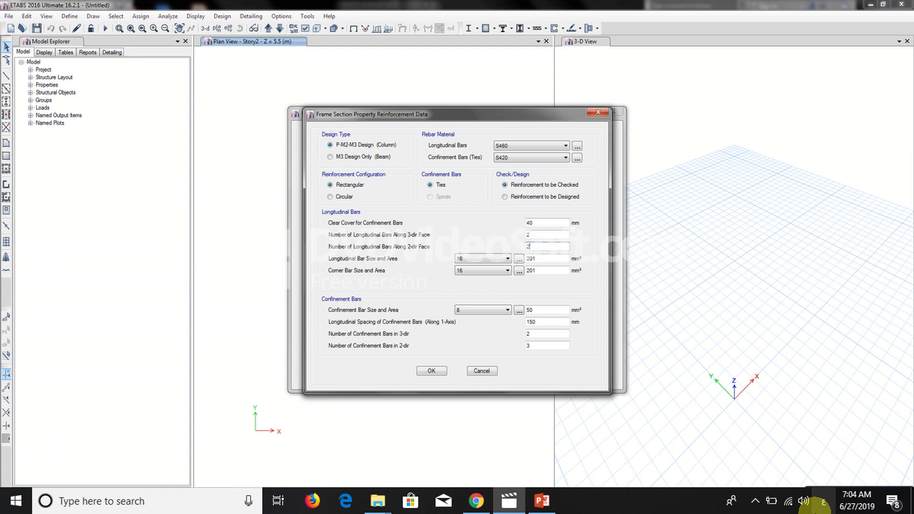
# - Set the C20X20 4T16 column's number of confinement bars in the 2-direction to 2 and accept the section and the frame properties
pyautogui.doubleClick(537, 346)
pyautogui.write('2')
pyautogui.click(432, 371)
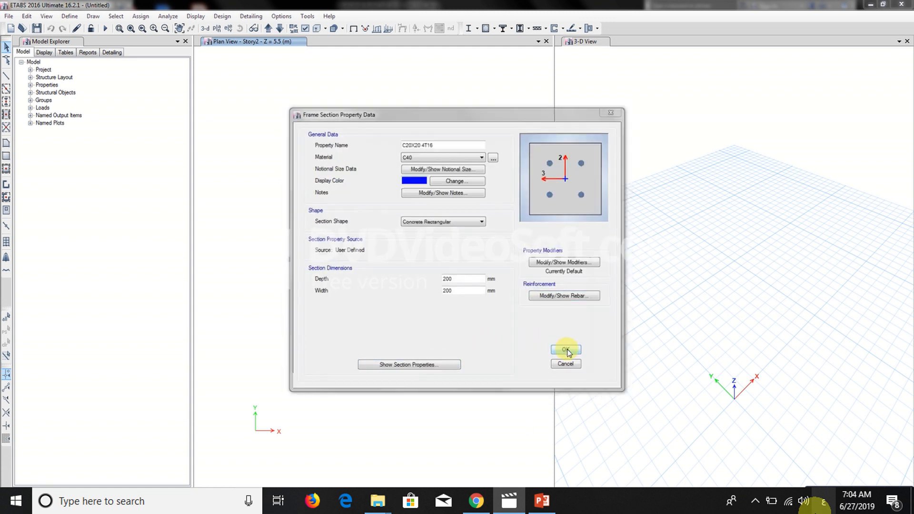
pyautogui.click(566, 350)
pyautogui.click(505, 345)
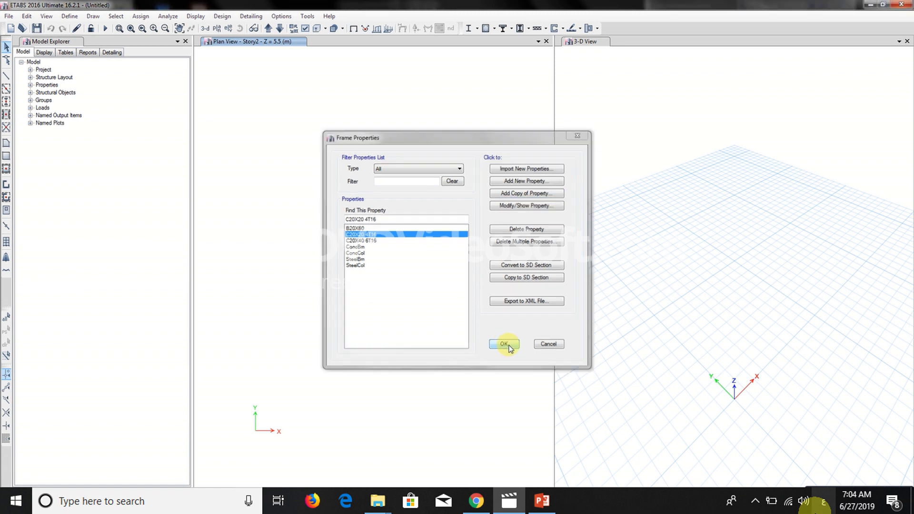
# - Add a load pattern named SID of type Super Dead, and check the list of load cases
pyautogui.click(74, 18)
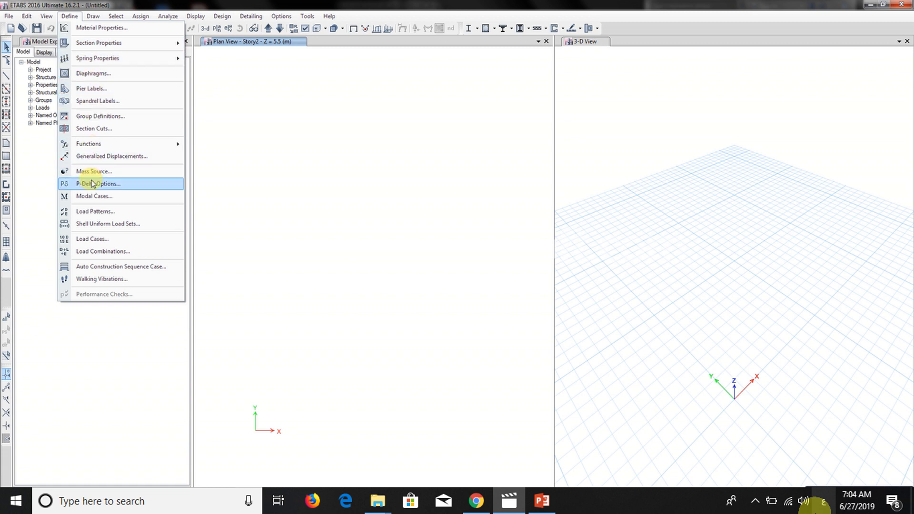
pyautogui.click(93, 210)
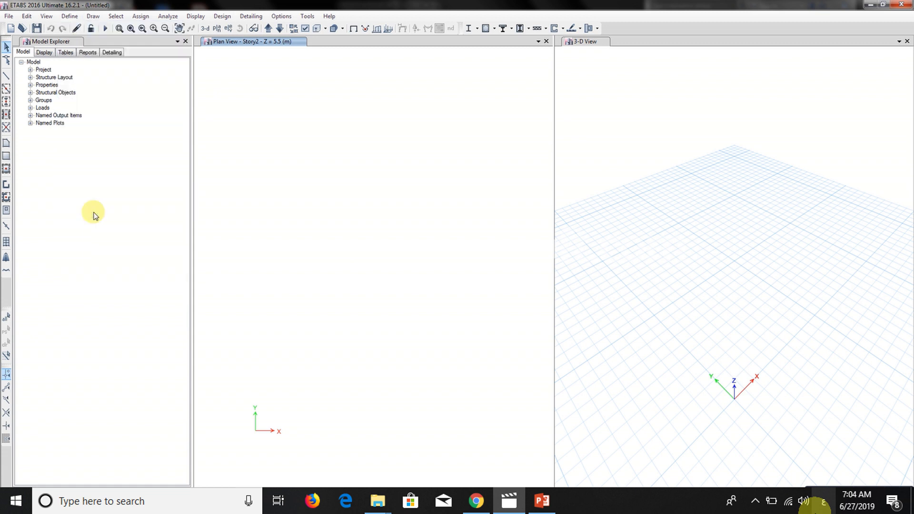
pyautogui.doubleClick(312, 231)
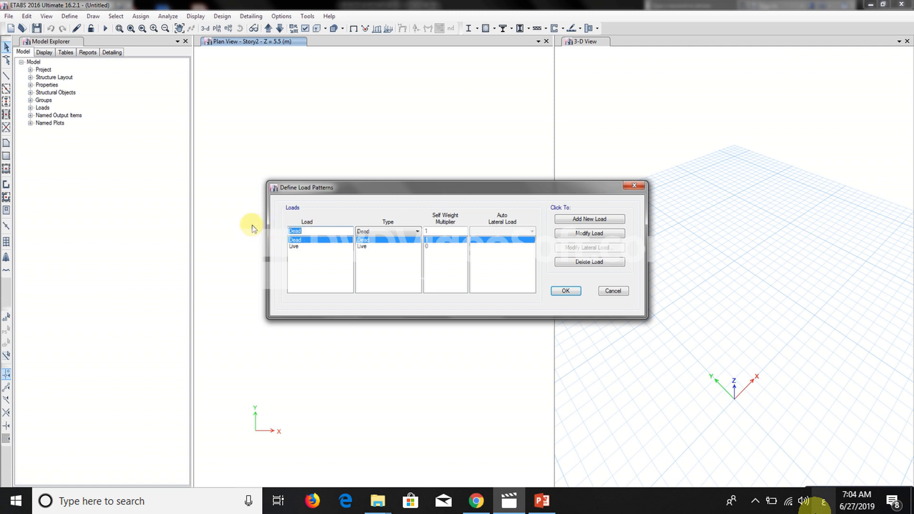
pyautogui.write('SID')
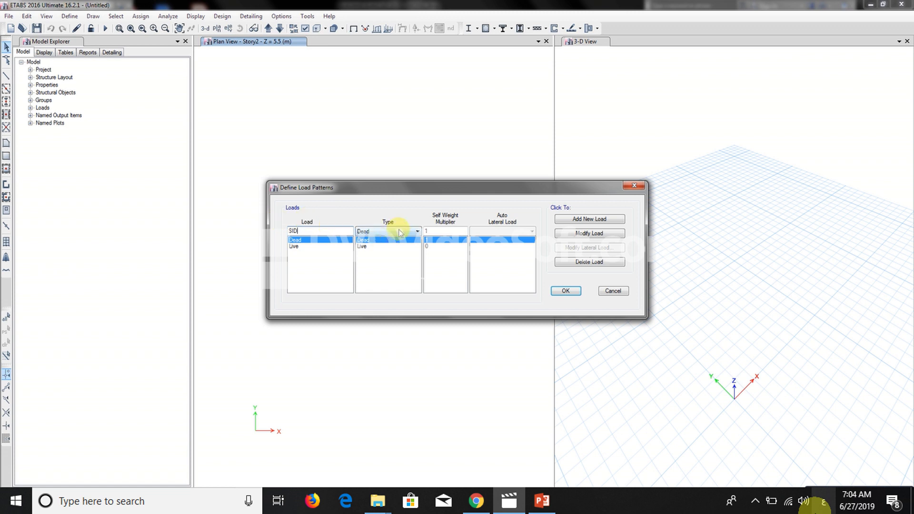
pyautogui.click(399, 231)
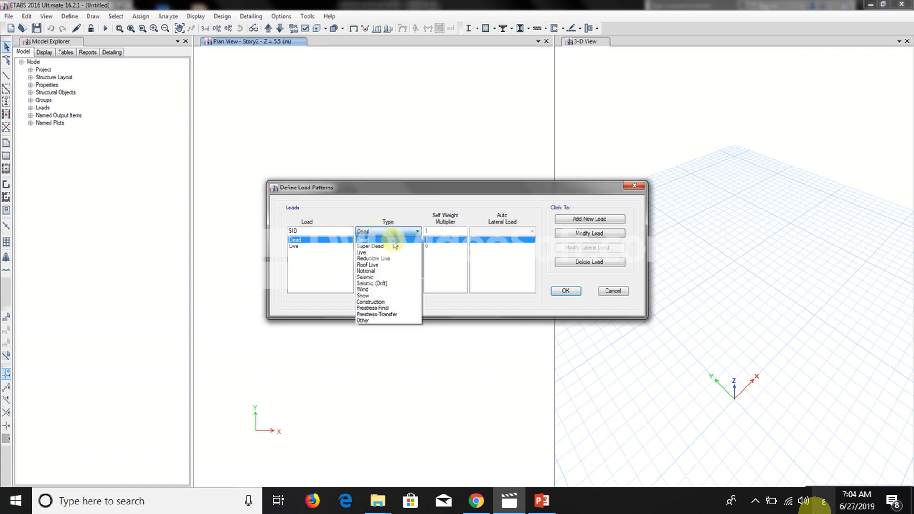
pyautogui.click(381, 246)
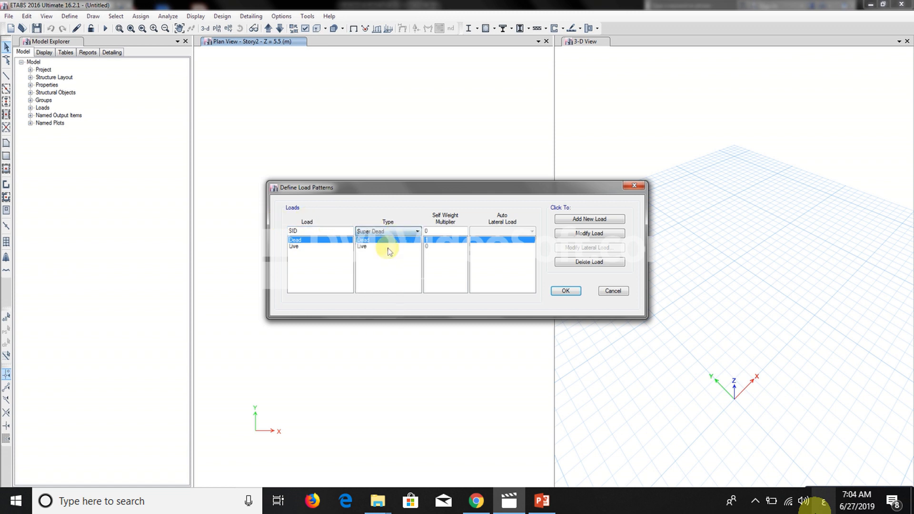
pyautogui.click(576, 222)
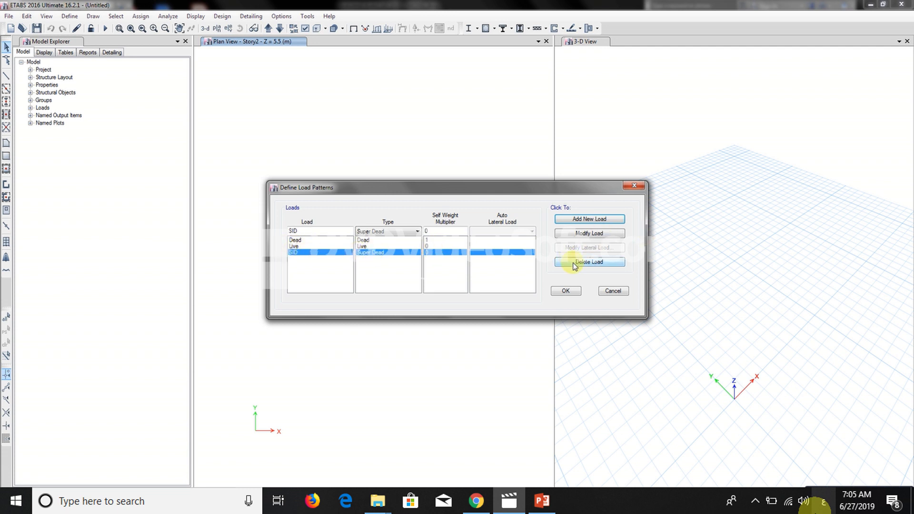
pyautogui.click(567, 290)
pyautogui.click(69, 17)
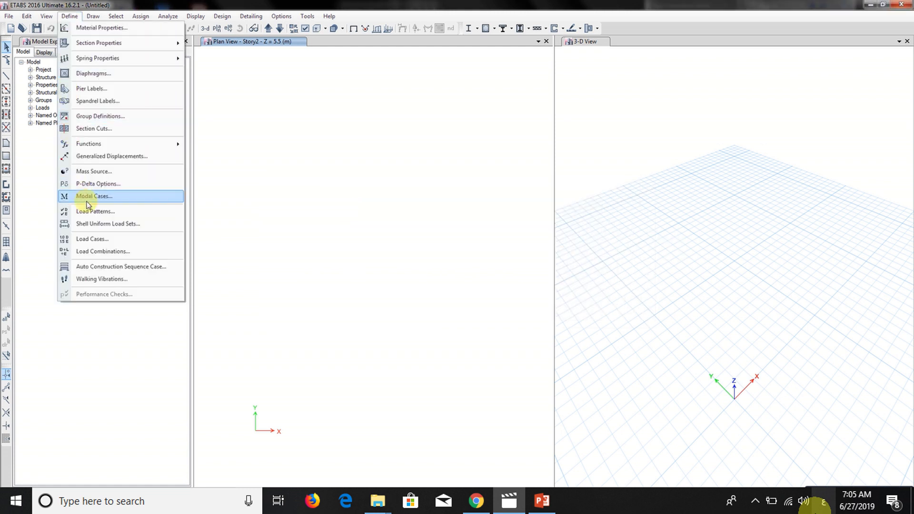
pyautogui.click(95, 238)
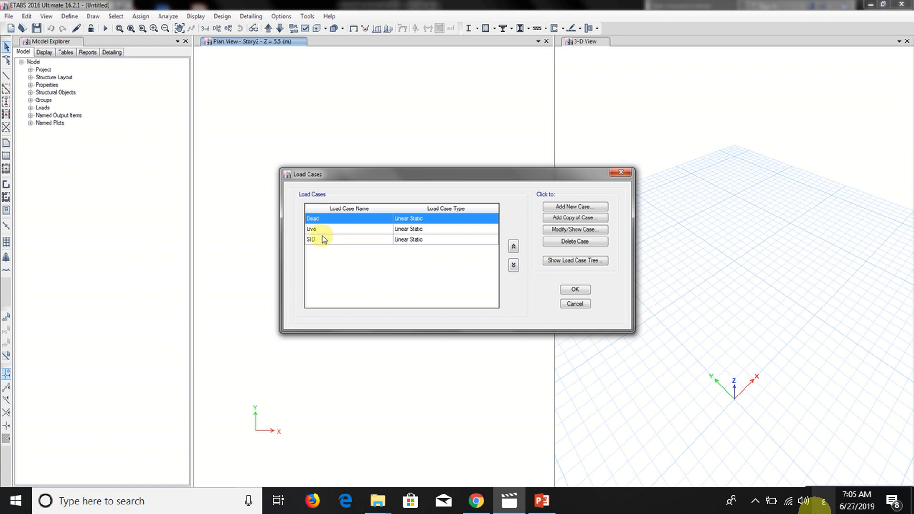
pyautogui.click(572, 290)
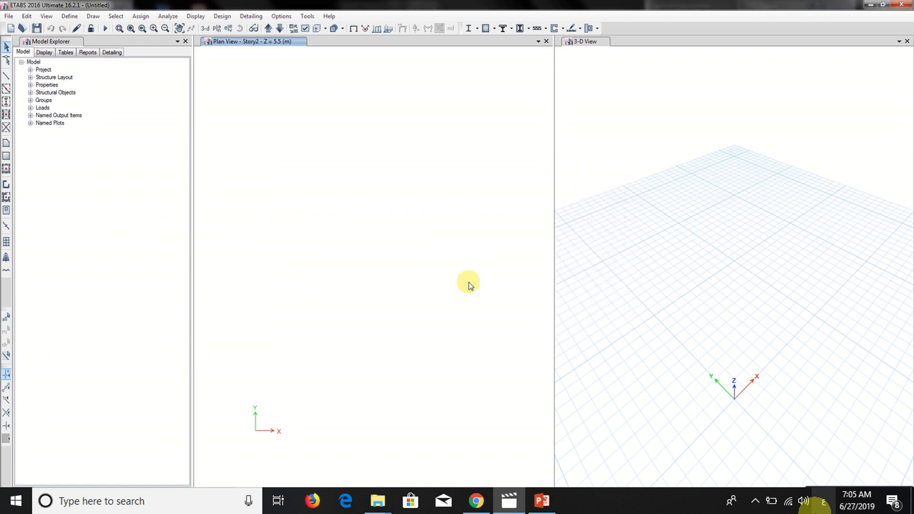
# - Add the default design load combinations for Concrete Frame Design and Concrete Slab Design
pyautogui.click(69, 16)
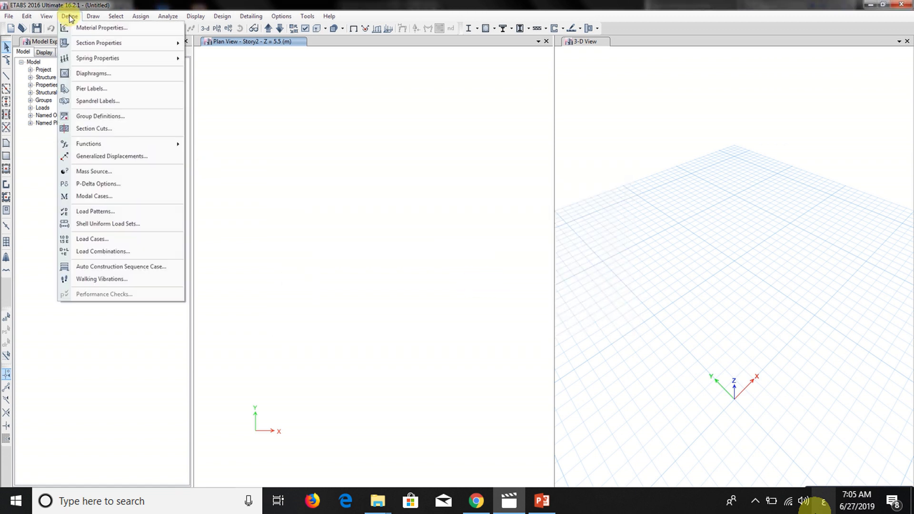
pyautogui.click(107, 253)
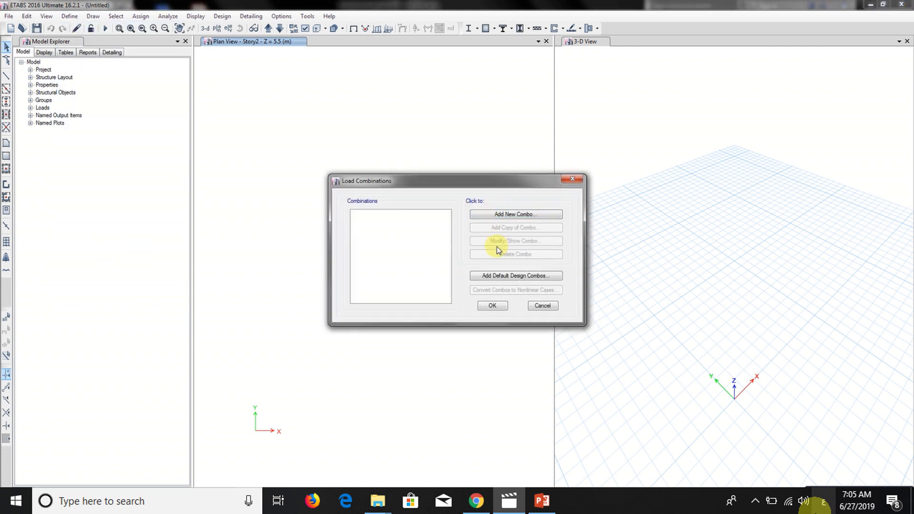
pyautogui.click(497, 278)
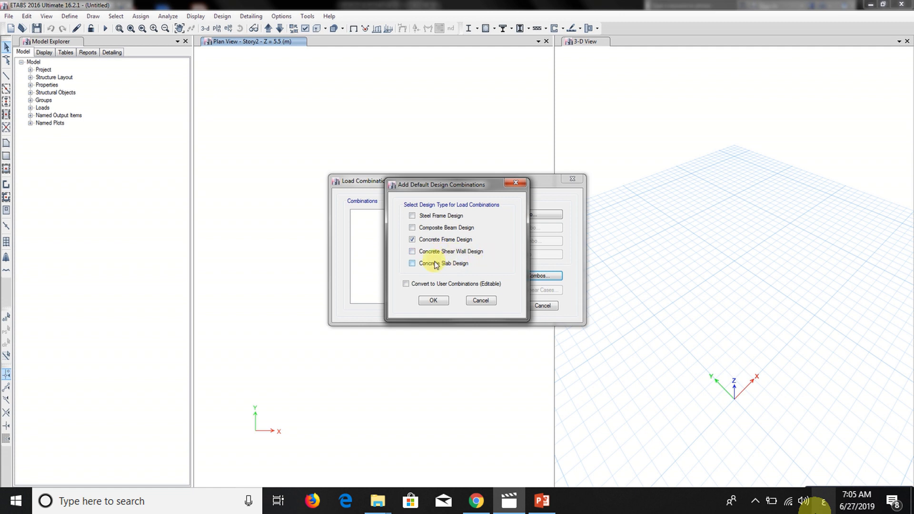
pyautogui.click(413, 263)
pyautogui.click(429, 299)
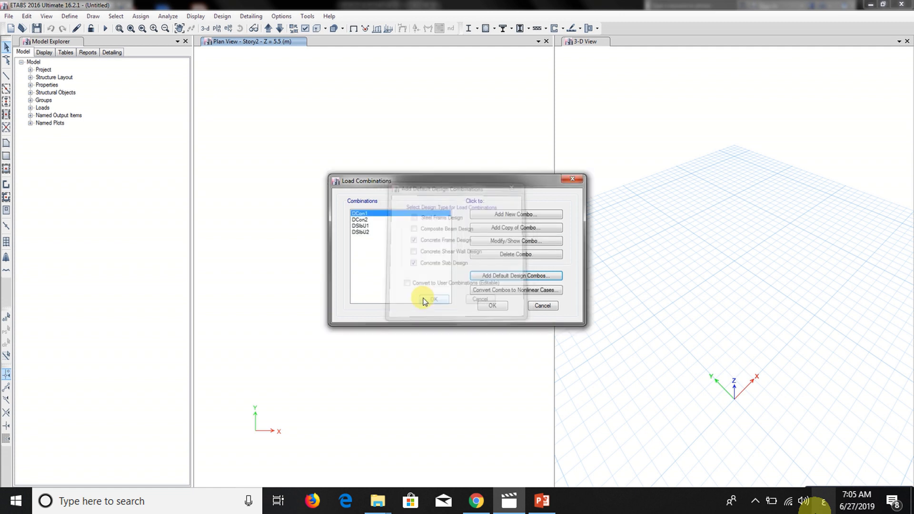
# - Examine the load names and scale factors of the DCon1, DCon2, DSlbU1 and DSlbU2 combinations
pyautogui.click(502, 241)
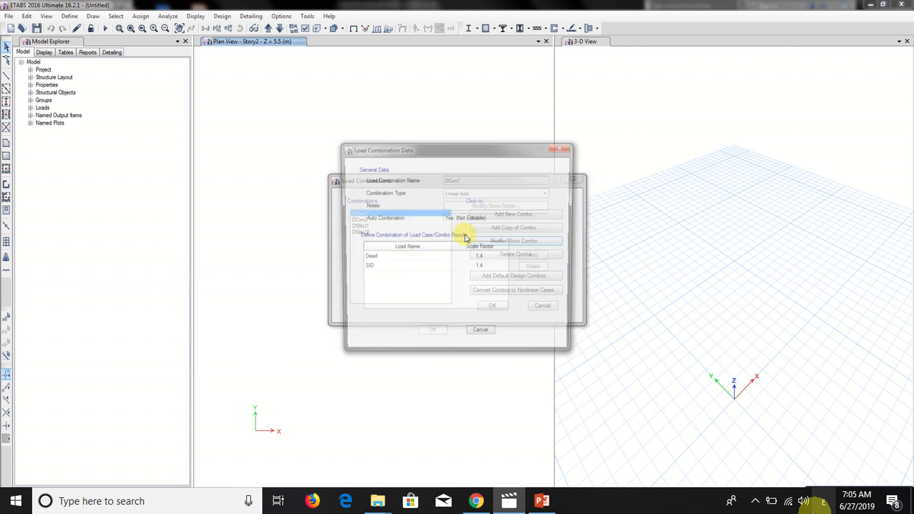
pyautogui.click(480, 336)
pyautogui.click(367, 220)
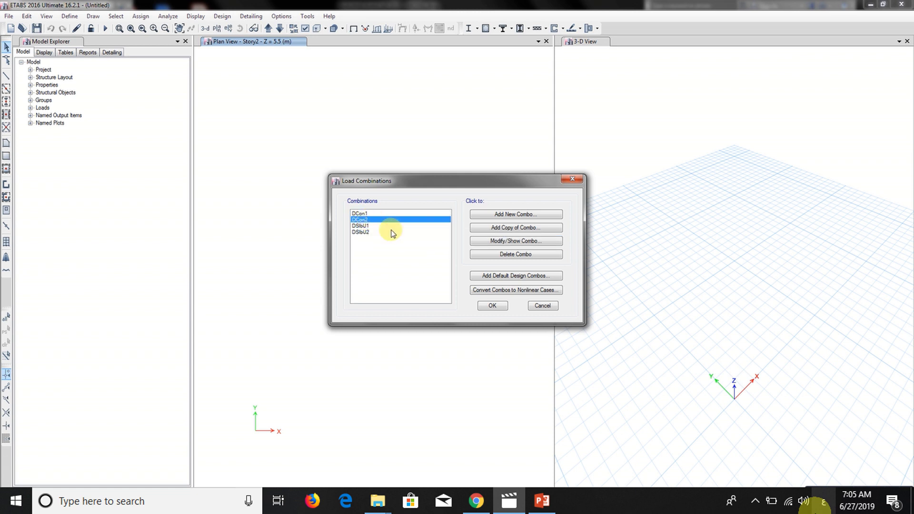
pyautogui.click(516, 241)
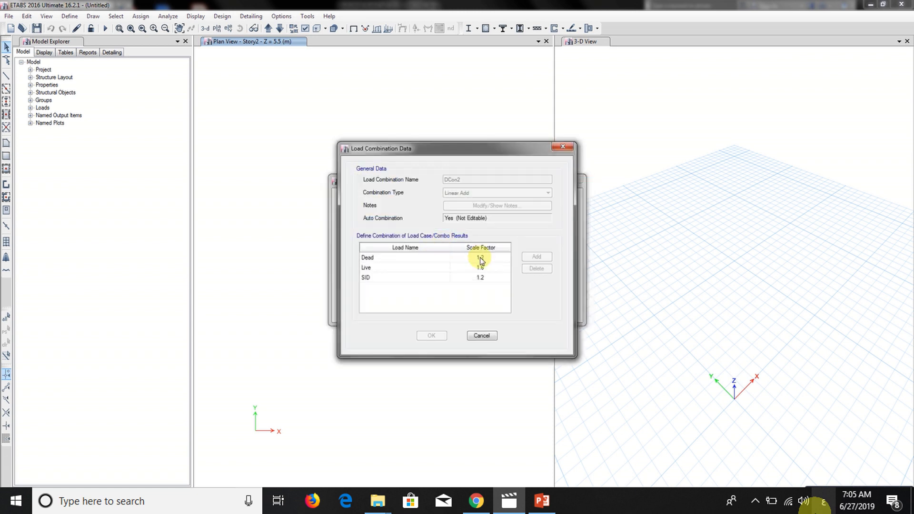
pyautogui.click(481, 336)
pyautogui.click(360, 225)
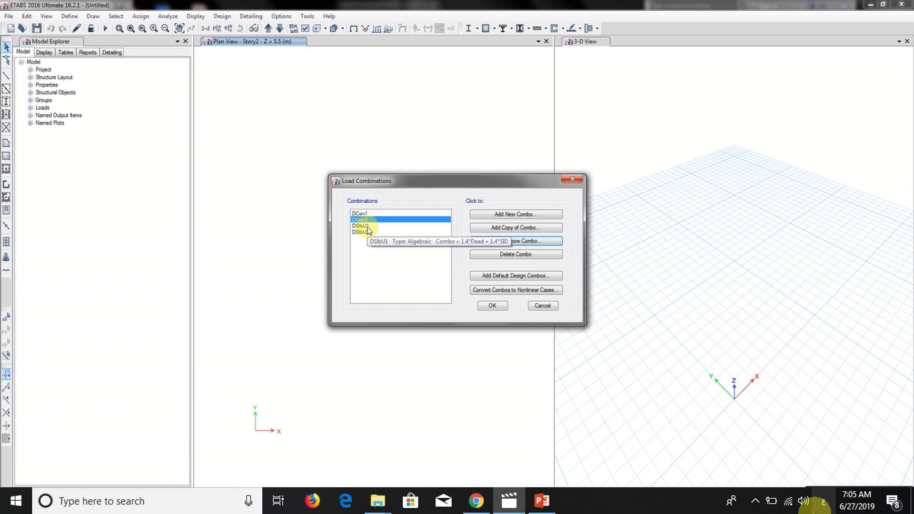
pyautogui.click(512, 241)
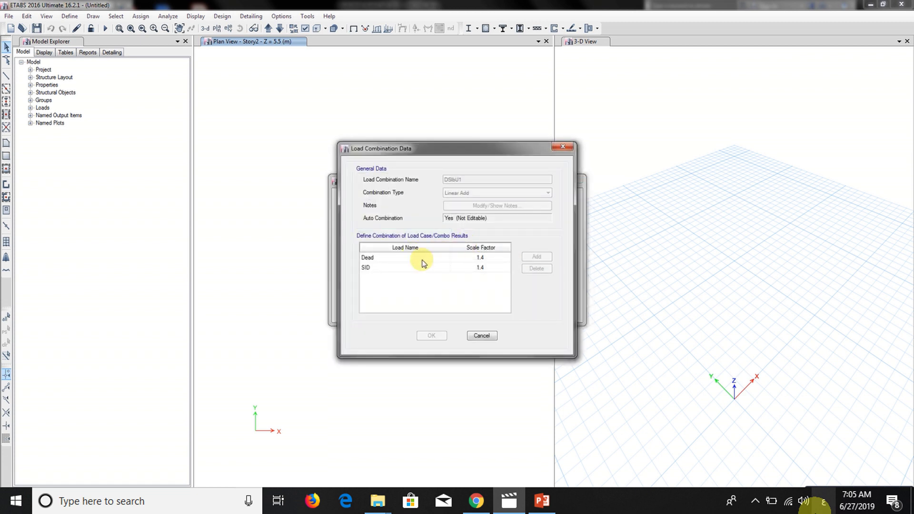
pyautogui.click(480, 337)
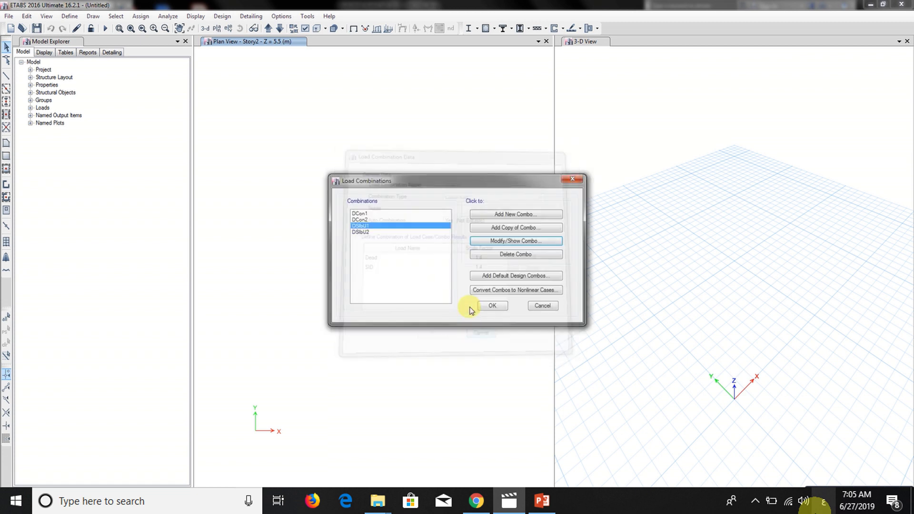
pyautogui.click(362, 232)
pyautogui.click(512, 242)
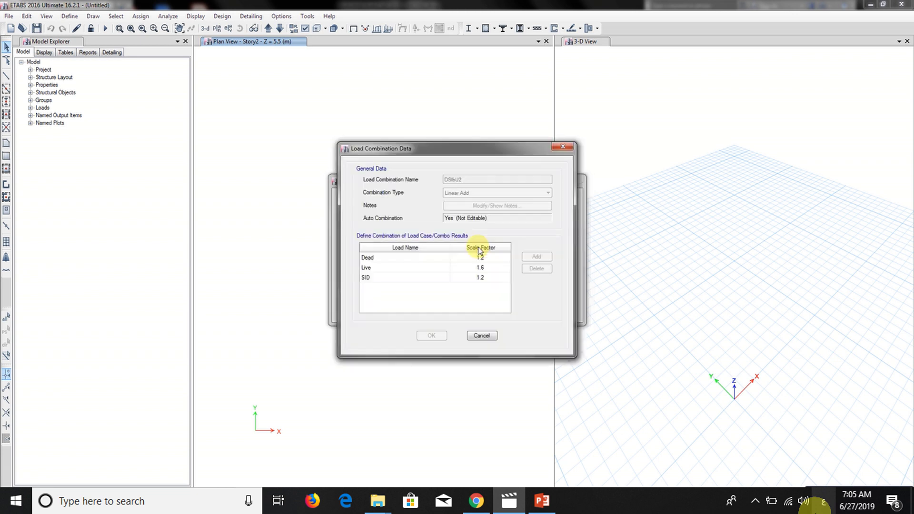
pyautogui.click(481, 335)
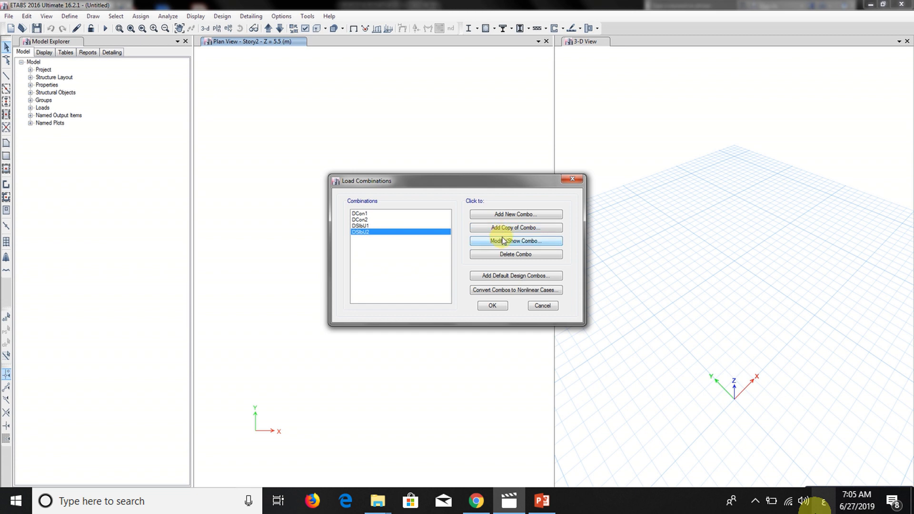
# - Add a load combination named WORKING that combines Dead, Live and SID, each with scale factor 1
pyautogui.click(515, 215)
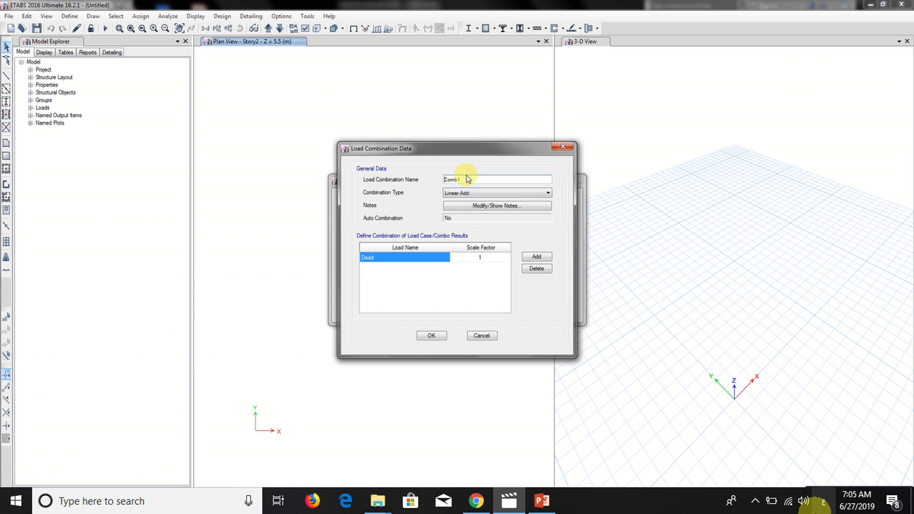
pyautogui.moveTo(469, 177); pyautogui.dragTo(416, 181)
pyautogui.write('WORKING')
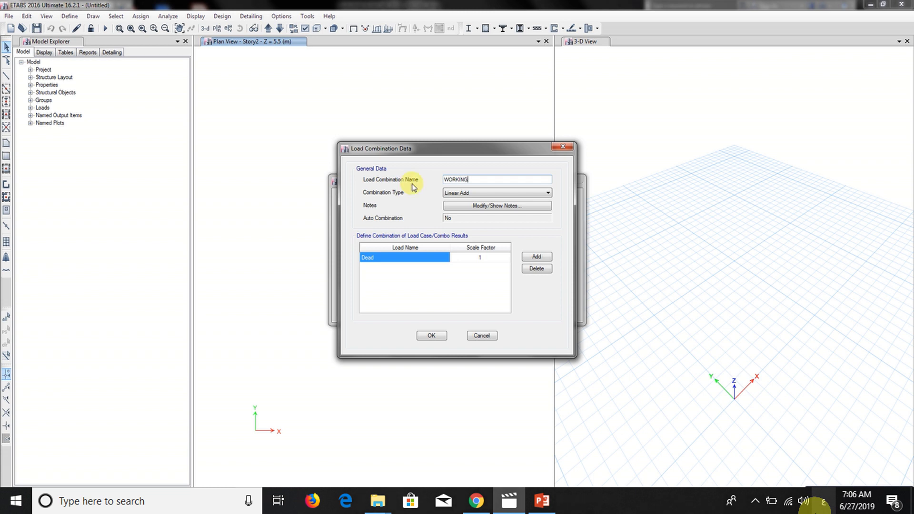
pyautogui.click(535, 258)
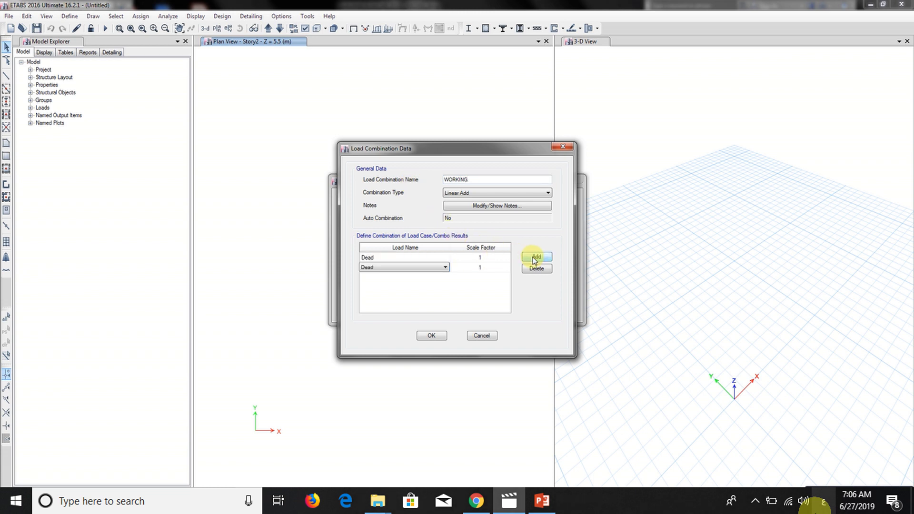
pyautogui.click(445, 267)
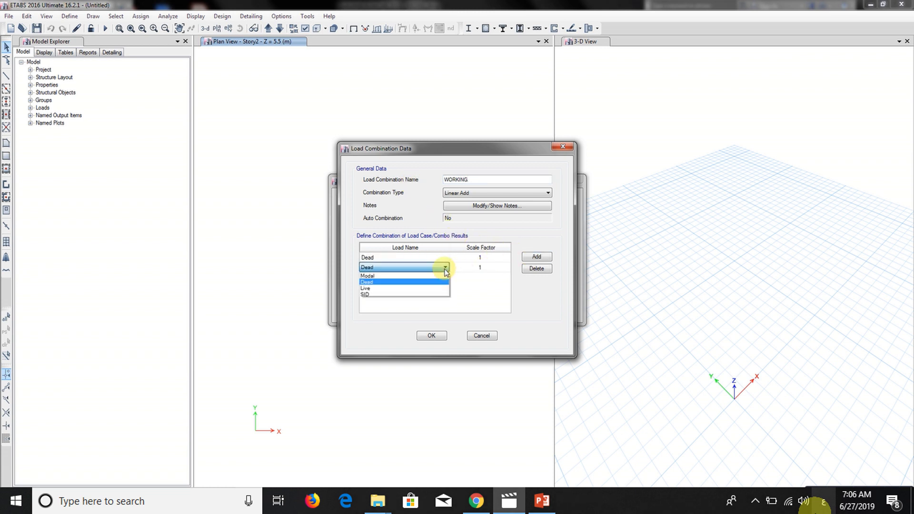
pyautogui.click(408, 288)
pyautogui.click(536, 257)
pyautogui.click(408, 277)
pyautogui.click(380, 305)
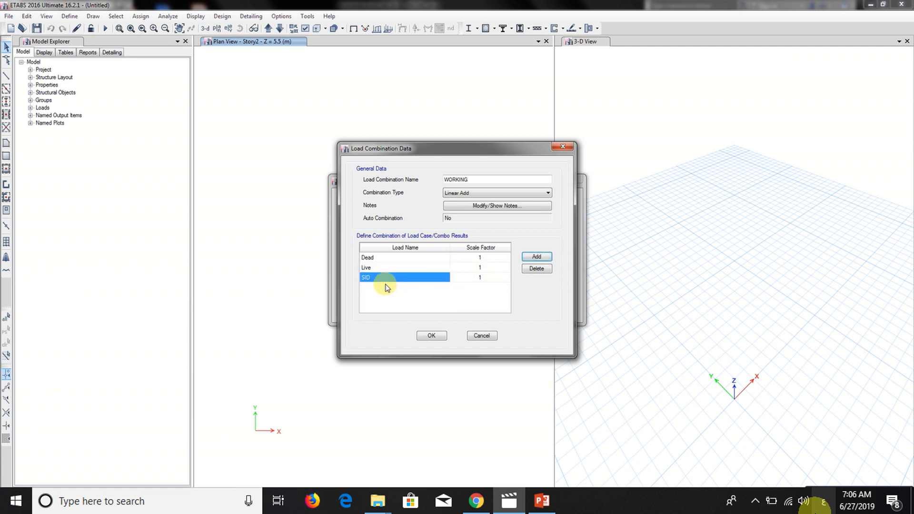
pyautogui.click(432, 335)
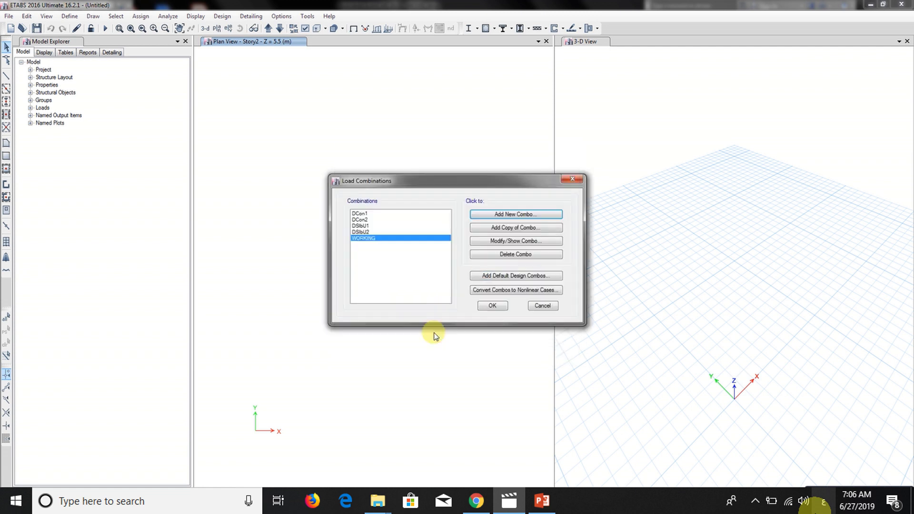
pyautogui.click(493, 306)
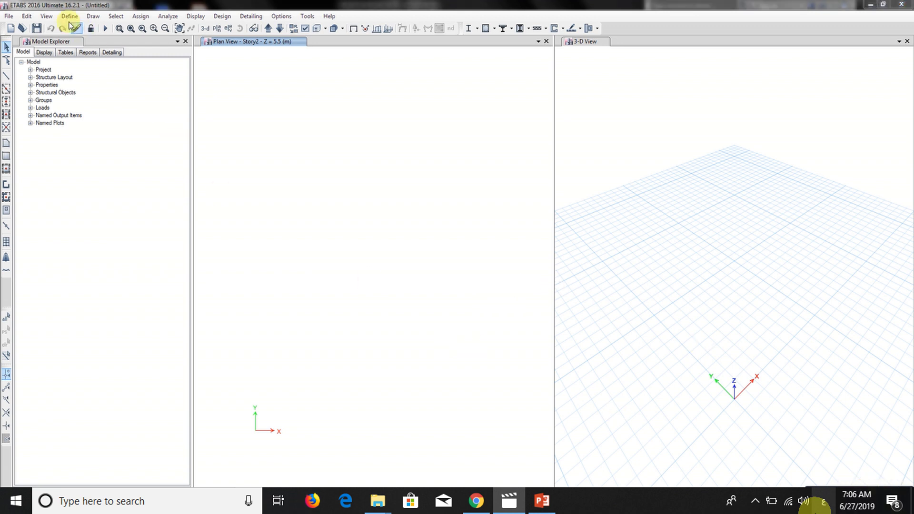
# - Add a copy of the WORKING load combination and name it ULT
pyautogui.click(69, 16)
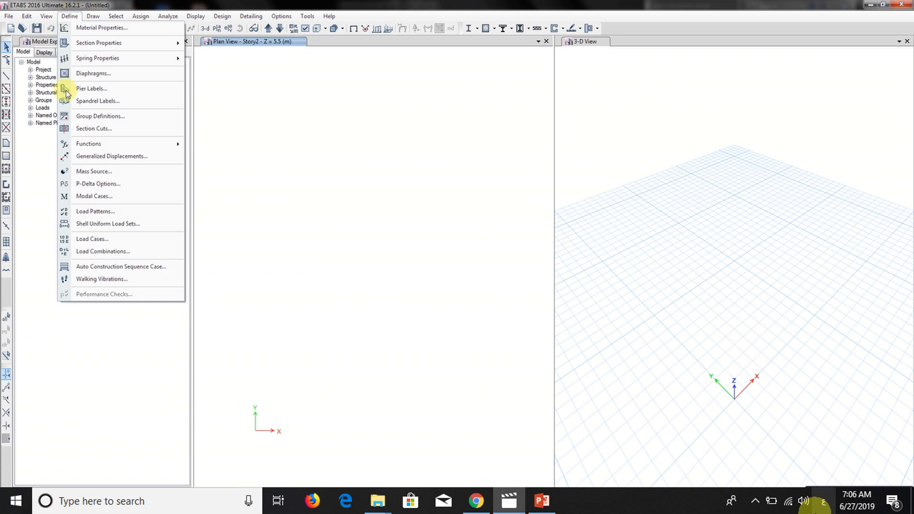
pyautogui.click(111, 253)
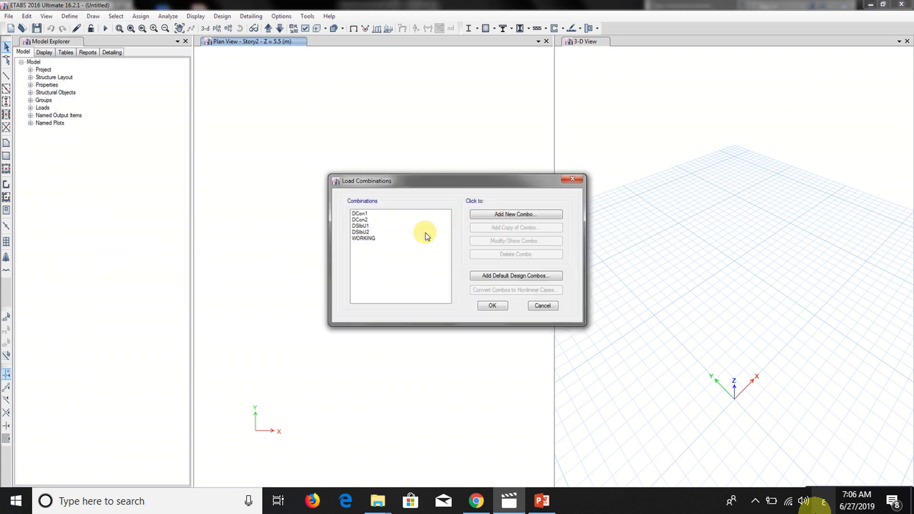
pyautogui.click(362, 238)
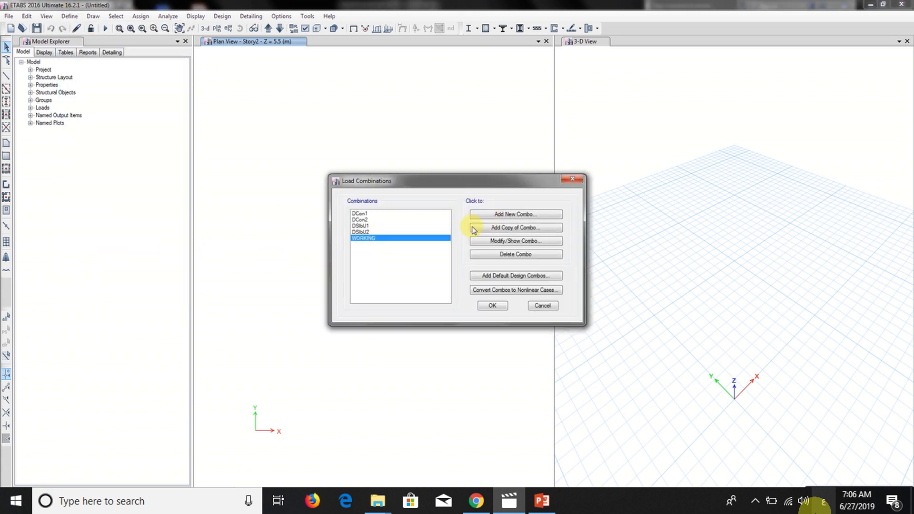
pyautogui.click(516, 227)
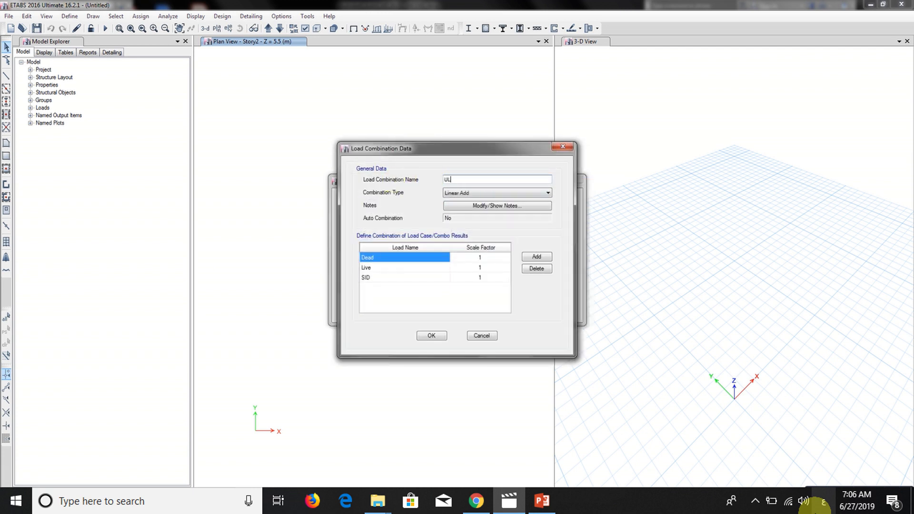
# - Set the ULT combination's scale factors to 1.4 for Dead, 1.6 for Live and 1.4 for SID, and accept the combinations
pyautogui.click(488, 259)
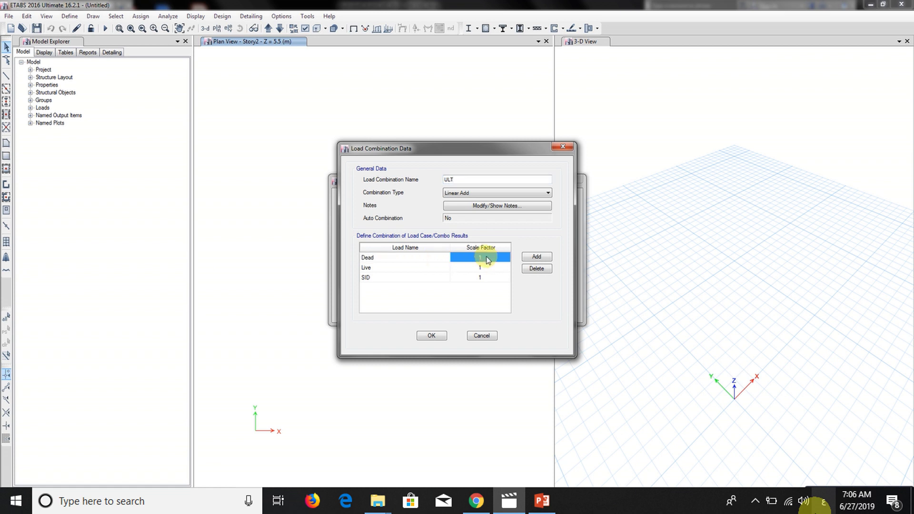
pyautogui.write('1.4')
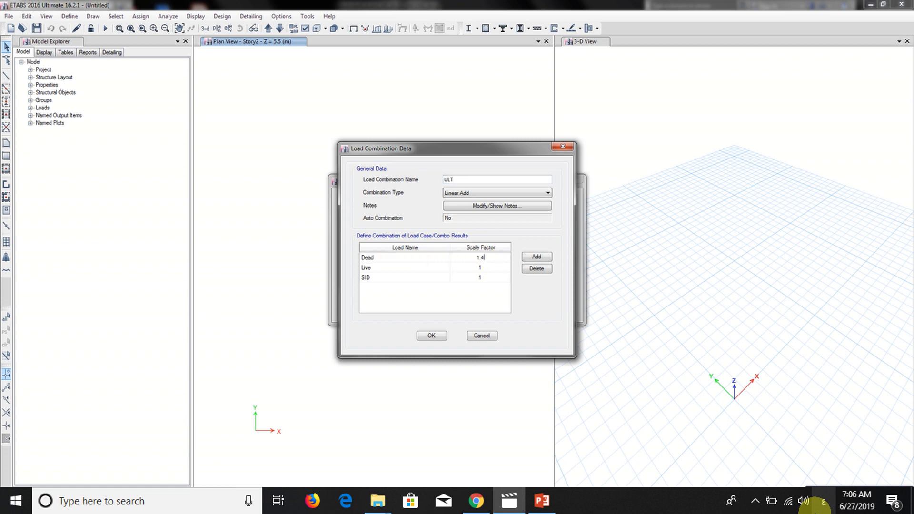
pyautogui.click(491, 269)
pyautogui.click(491, 268)
pyautogui.click(489, 279)
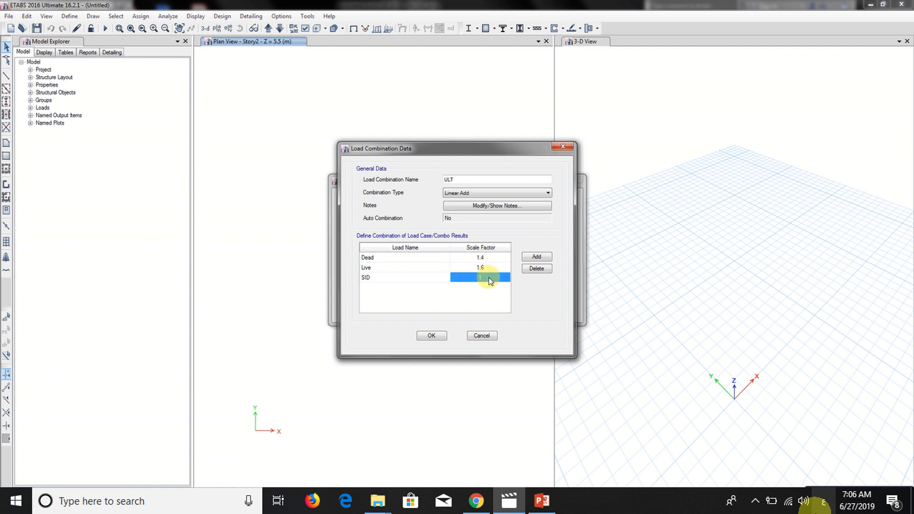
pyautogui.click(489, 278)
pyautogui.write('.4')
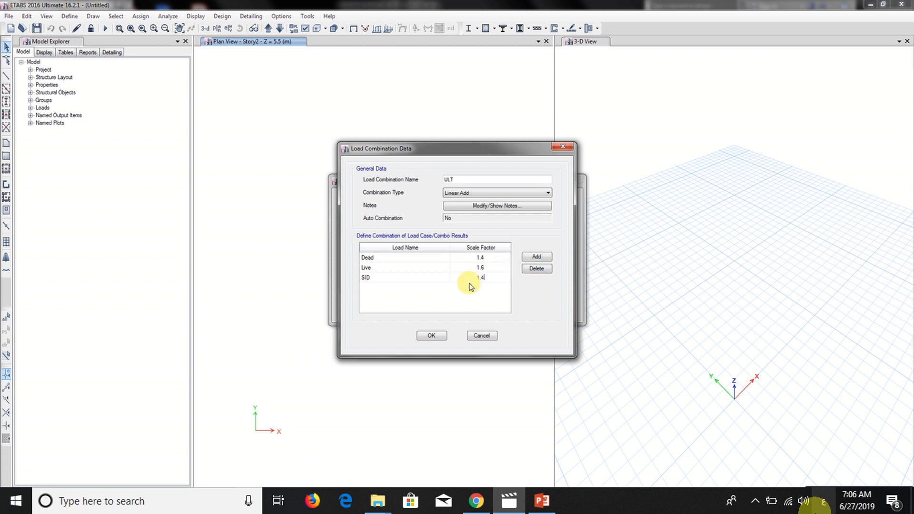
pyautogui.click(431, 336)
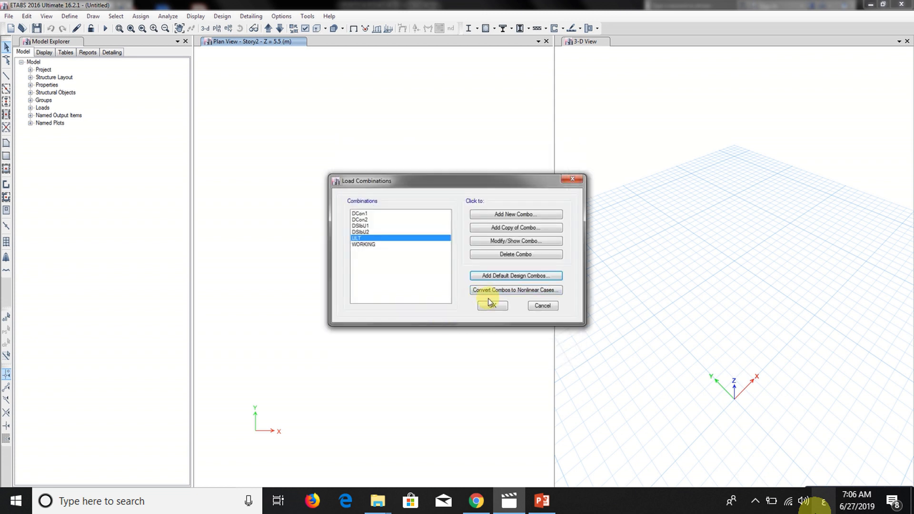
pyautogui.click(494, 306)
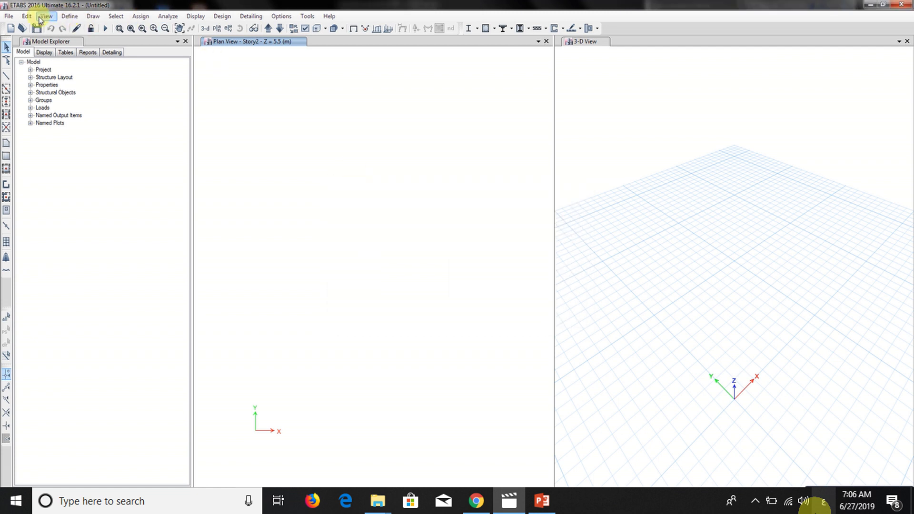
# - Open MODEL 1 from the MY VIDEO folder on the Desktop for import as a DXF/DWG architectural plan
pyautogui.click(10, 16)
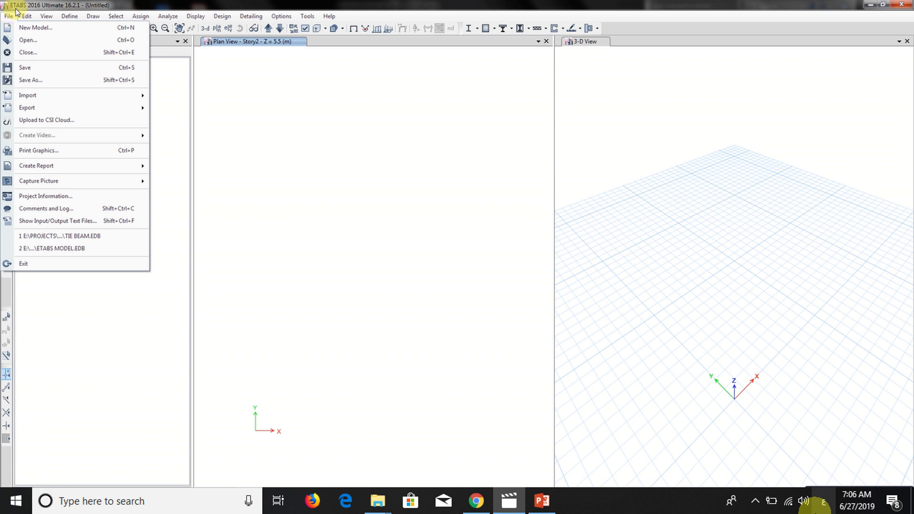
pyautogui.moveTo(36, 97)
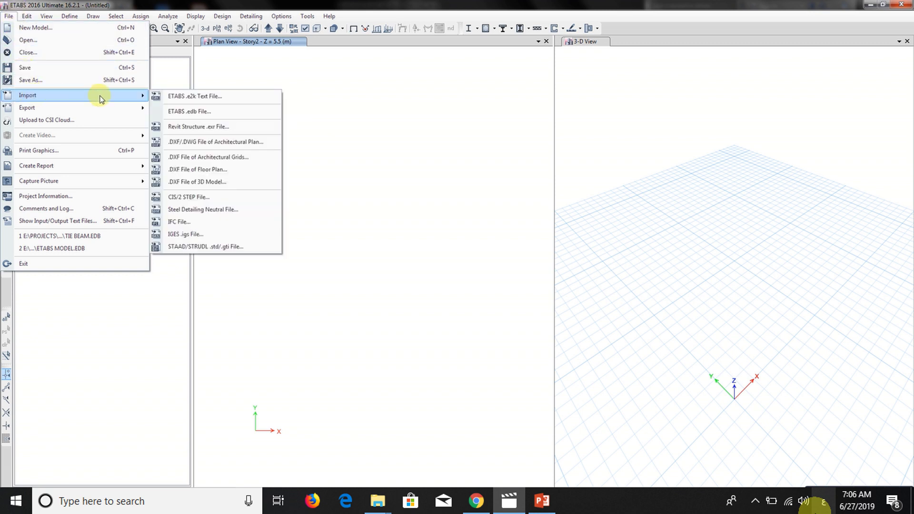
pyautogui.click(219, 145)
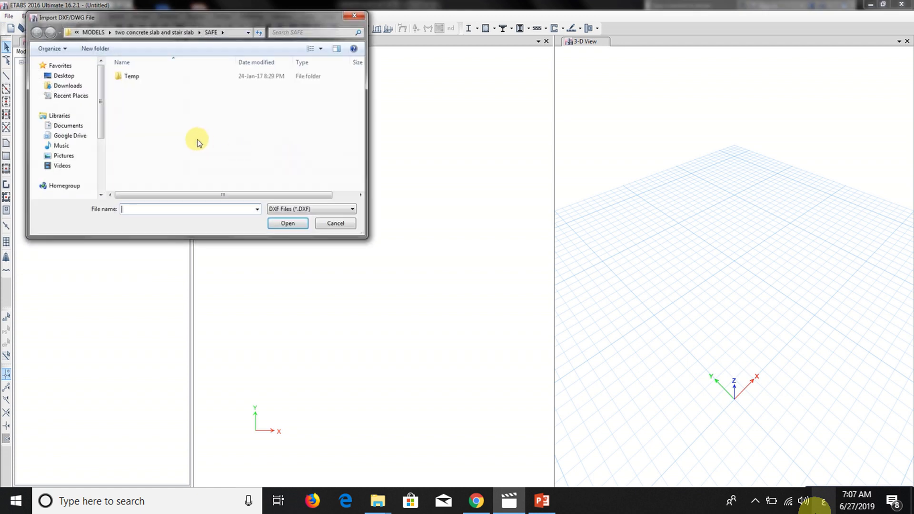
pyautogui.click(76, 77)
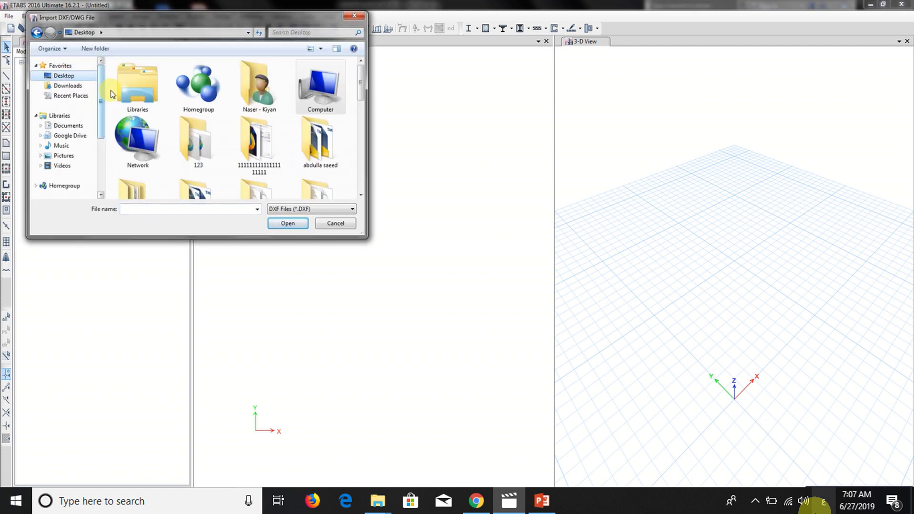
pyautogui.moveTo(361, 81); pyautogui.dragTo(362, 143)
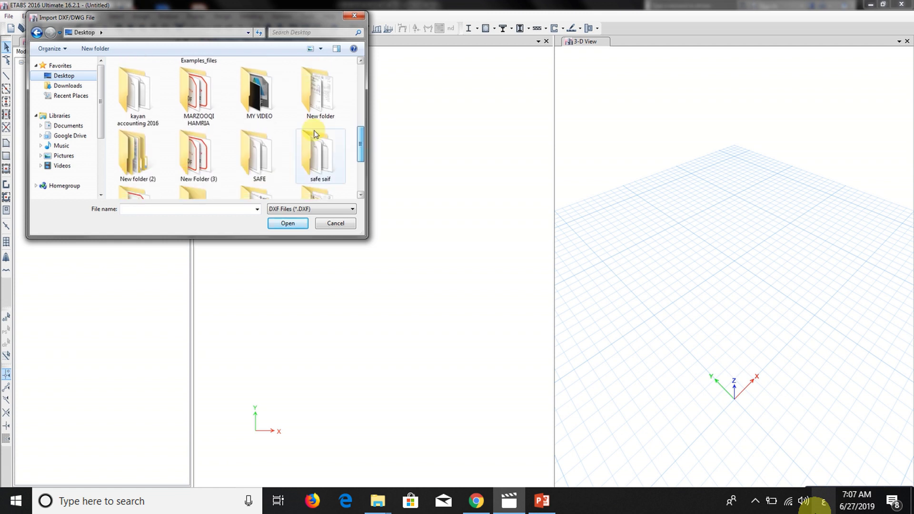
pyautogui.doubleClick(257, 97)
pyautogui.click(147, 77)
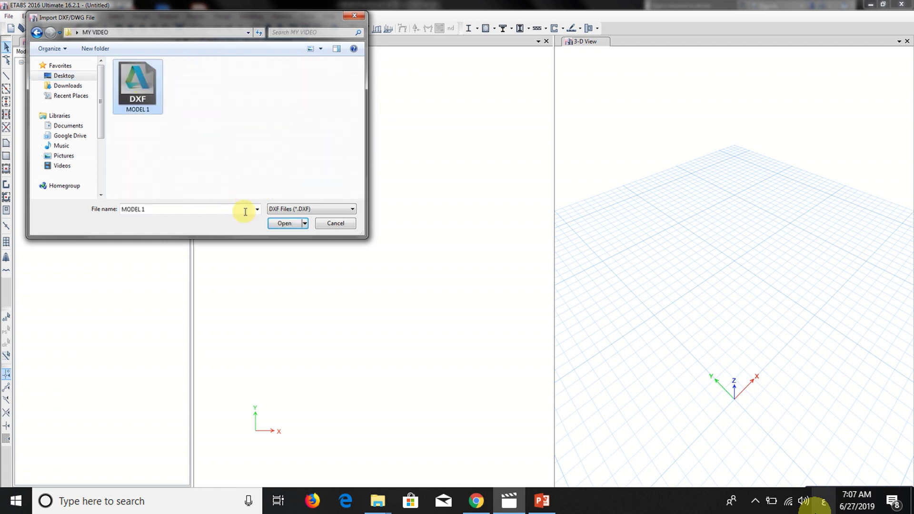
pyautogui.click(287, 225)
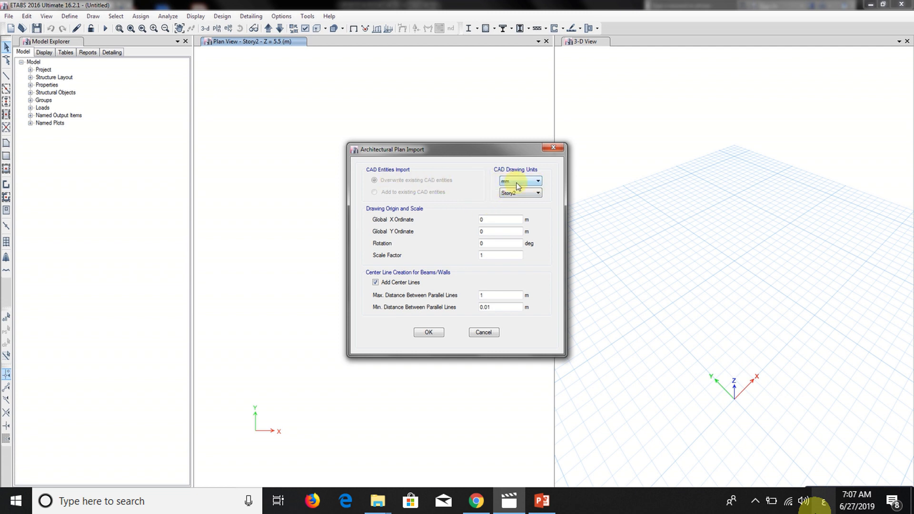
# - Import the architectural plan onto Story1 with the CAD drawing units set to m
pyautogui.click(519, 181)
pyautogui.click(513, 214)
pyautogui.click(517, 194)
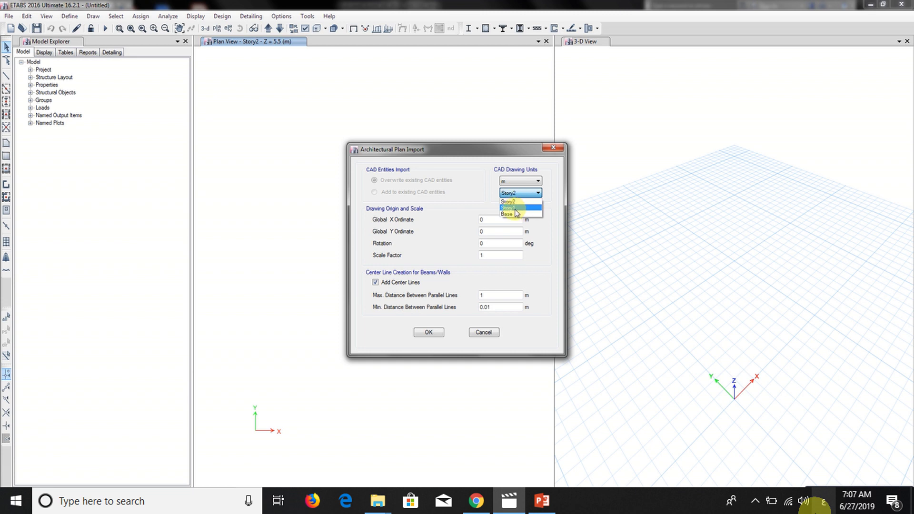
pyautogui.click(515, 209)
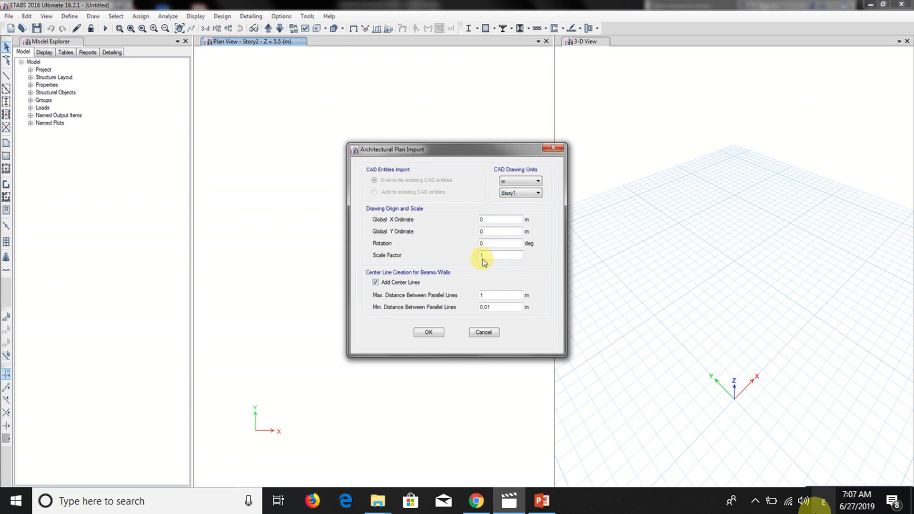
pyautogui.click(428, 333)
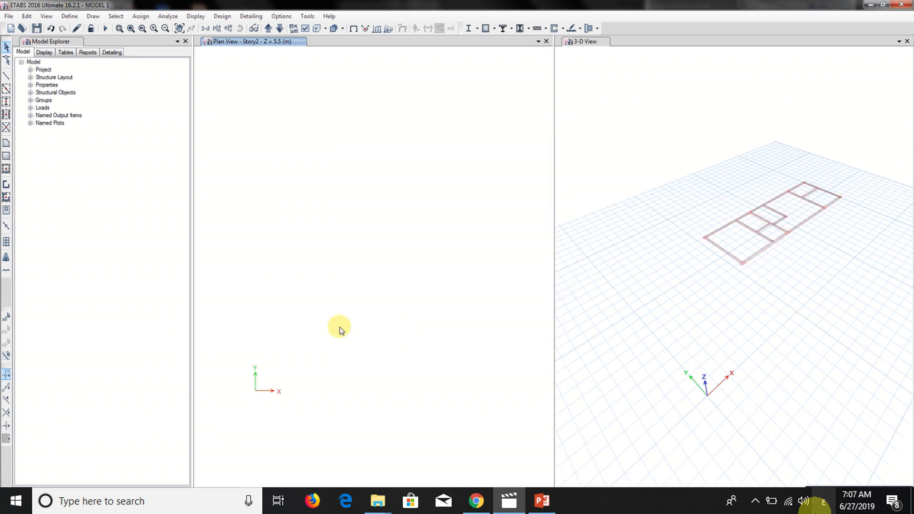
# - Switch the plan view to Story1 and close the 3-D view, leaving the imported plan in a single window
pyautogui.click(364, 188)
pyautogui.click(279, 28)
pyautogui.click(280, 28)
pyautogui.click(268, 28)
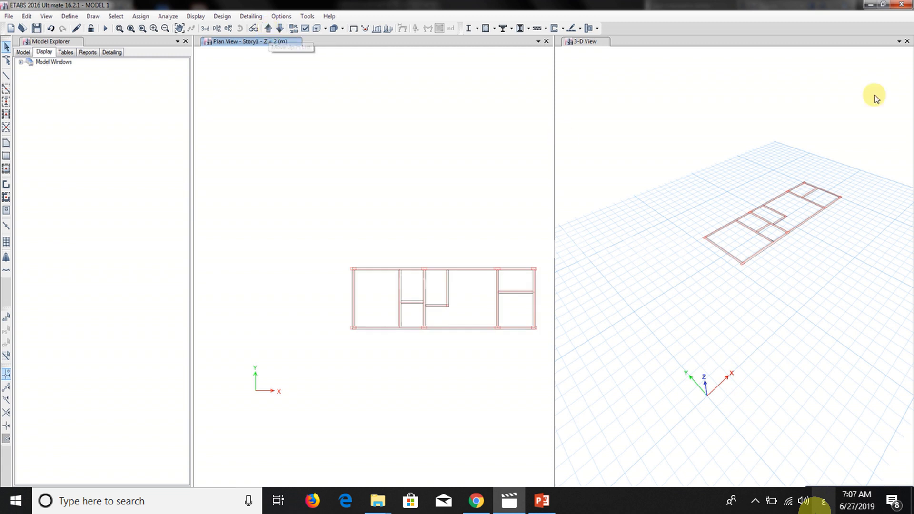
pyautogui.click(907, 42)
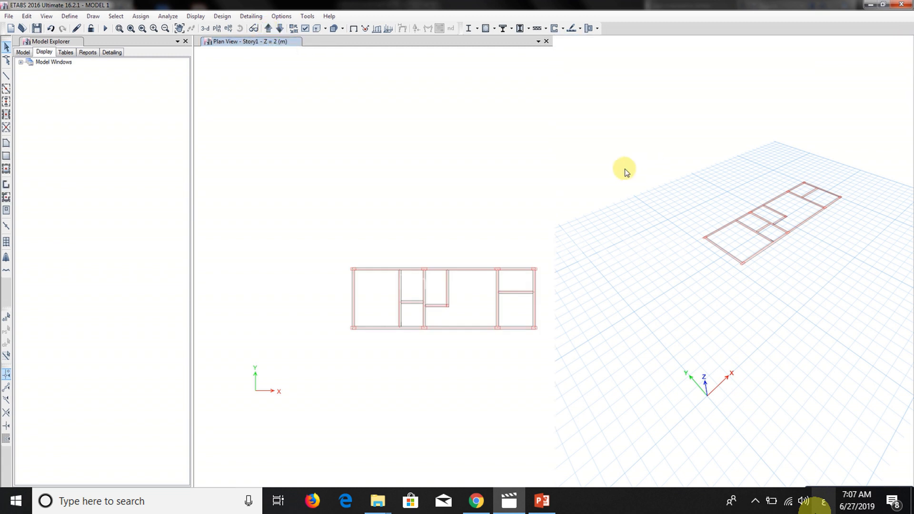
pyautogui.scroll(2, 568, 275)
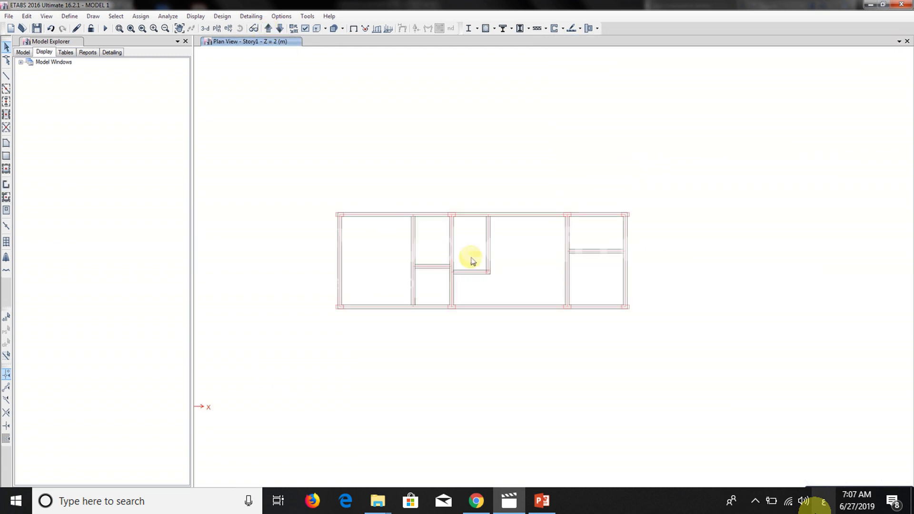
pyautogui.scroll(2, 434, 247)
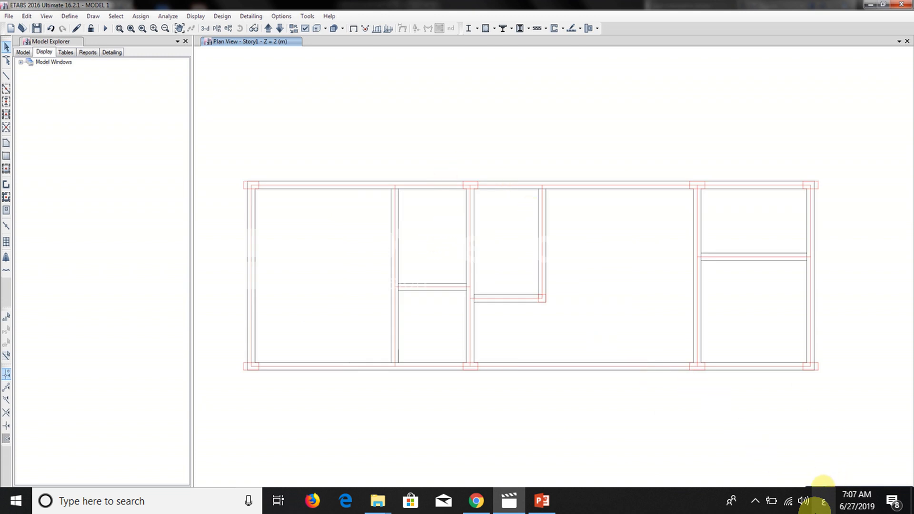
# - Restore the program window to a smaller size, and show only the COL layer of the architectural plan
pyautogui.press('super+Down')
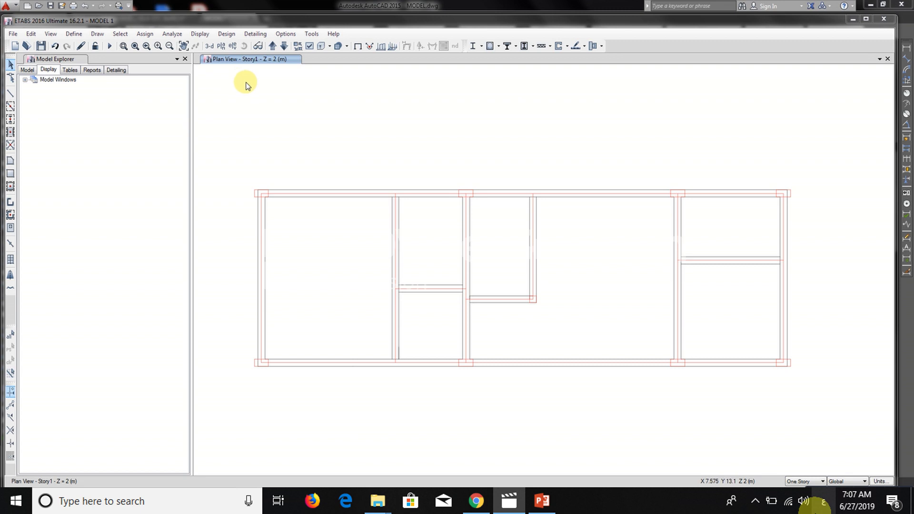
pyautogui.click(286, 34)
pyautogui.click(338, 105)
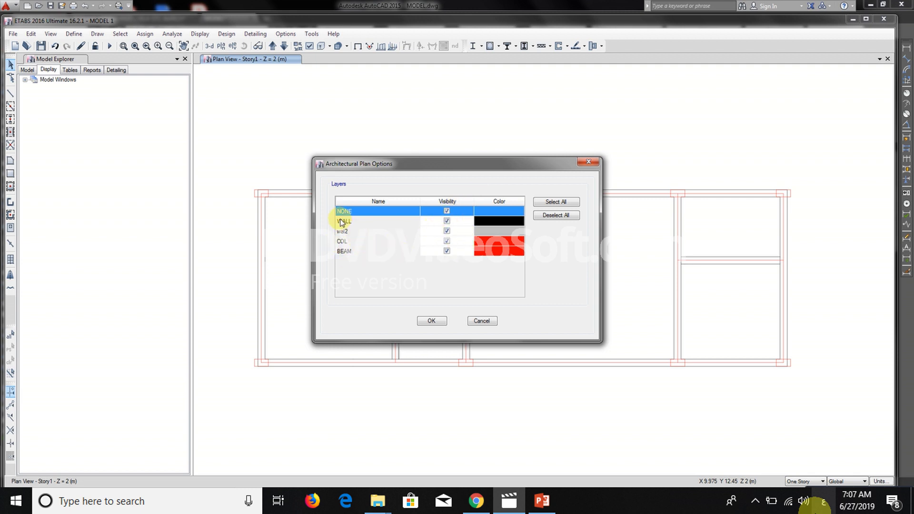
pyautogui.click(553, 216)
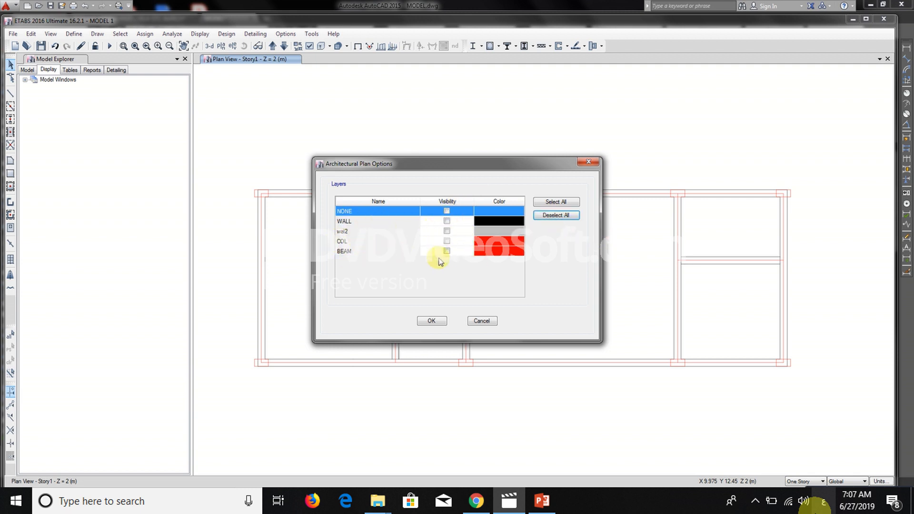
pyautogui.click(447, 241)
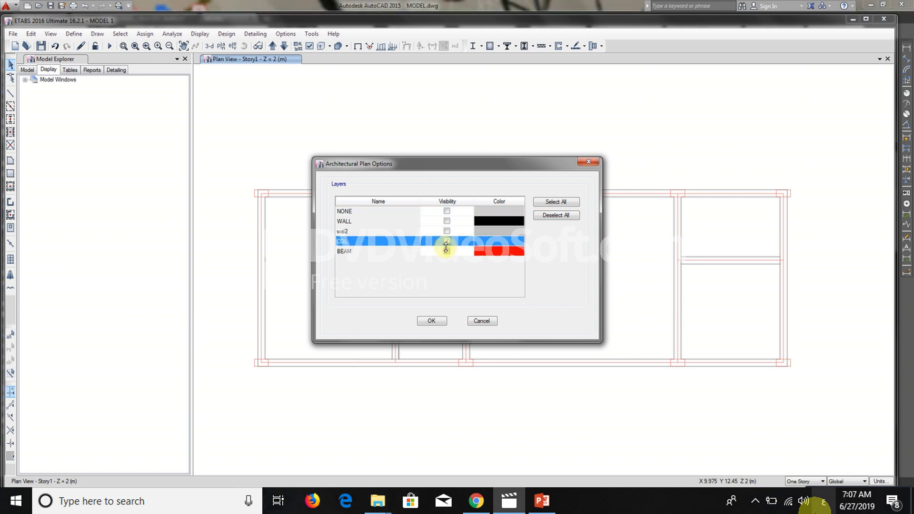
pyautogui.click(437, 323)
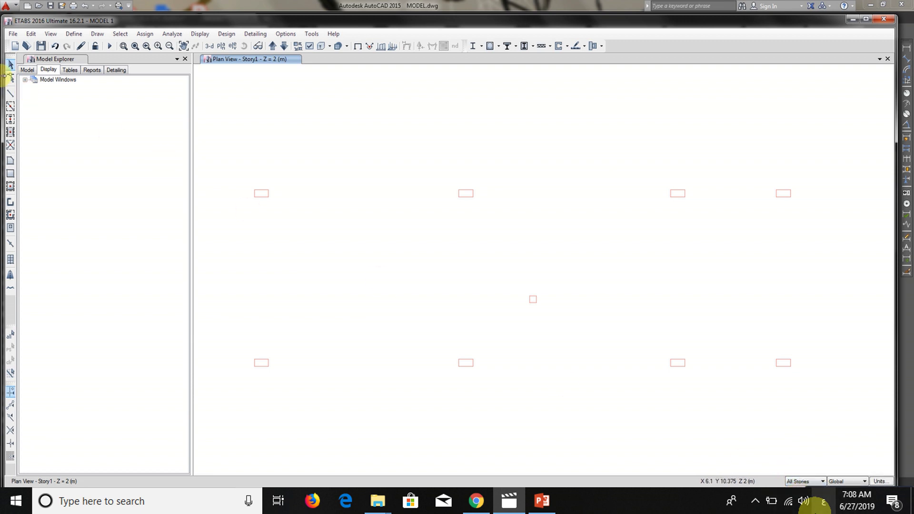
# - Draw C20X40 6T16 columns across all stories on the two leftmost rectangular column outlines of the plan
pyautogui.click(10, 122)
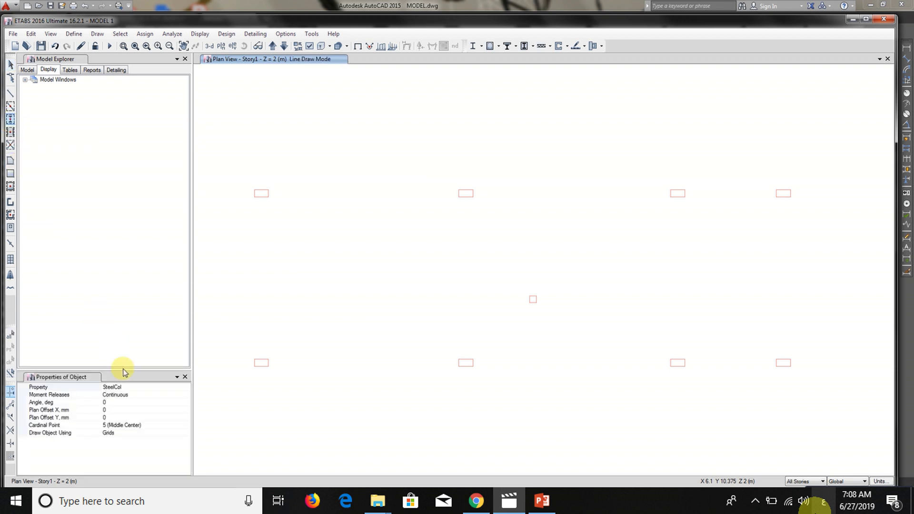
pyautogui.click(178, 387)
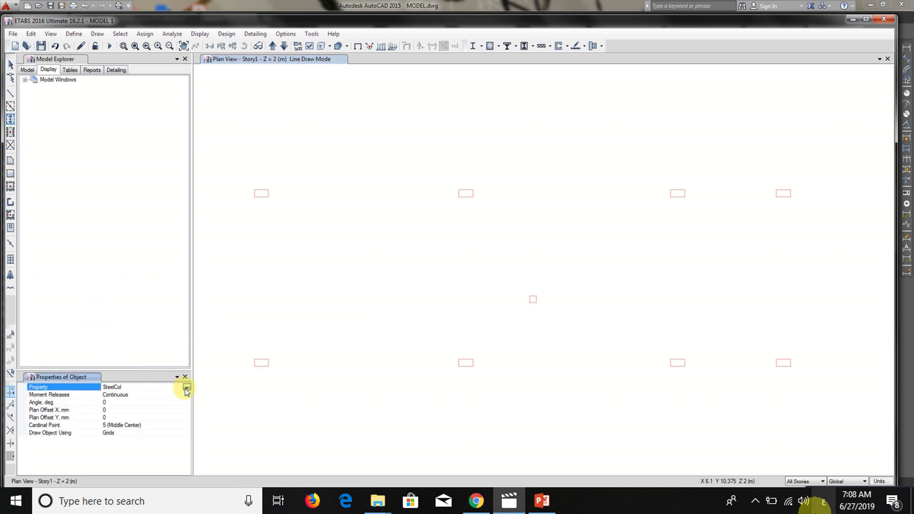
pyautogui.click(186, 388)
pyautogui.scroll(1, 180, 414)
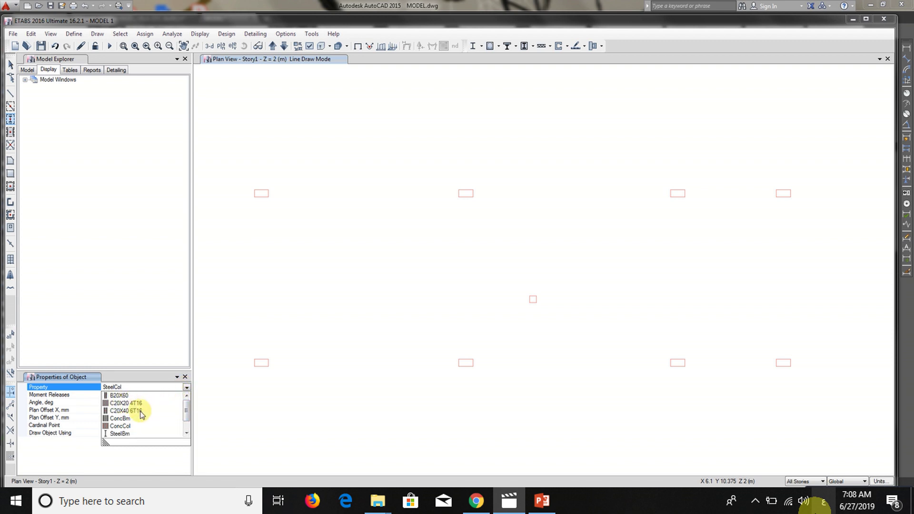
pyautogui.click(131, 412)
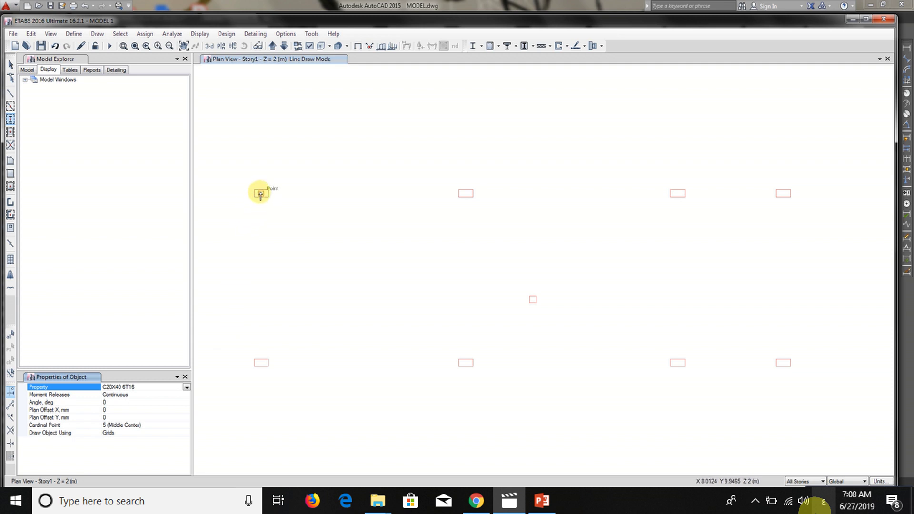
pyautogui.click(261, 194)
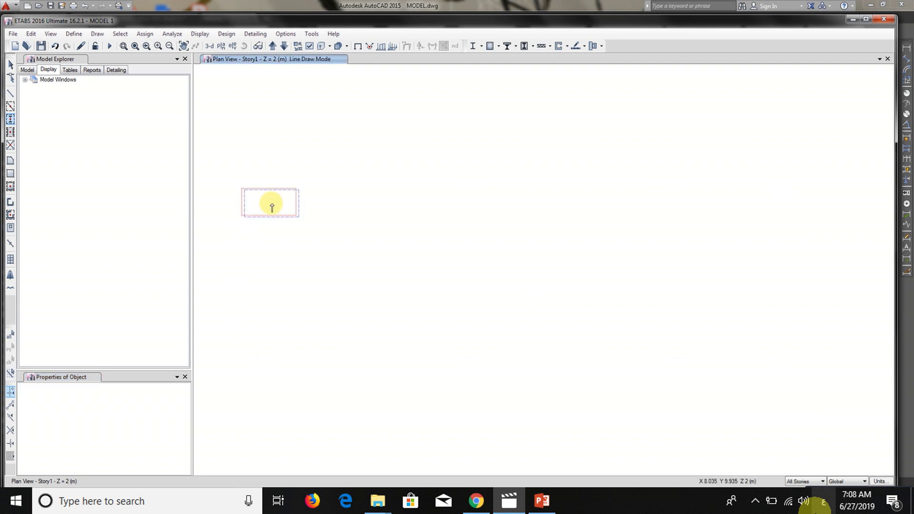
pyautogui.click(269, 203)
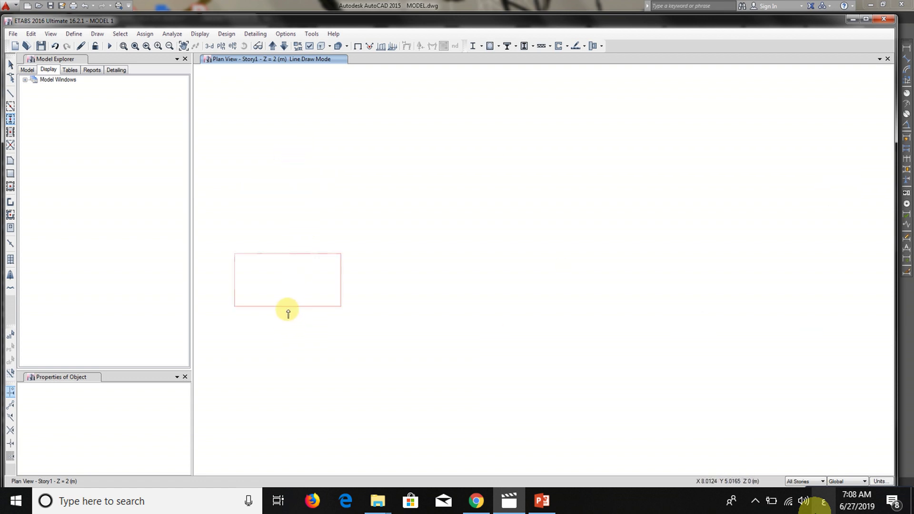
pyautogui.click(287, 281)
# - Draw the same C20X40 6T16 columns on the remaining six rectangular column outlines
pyautogui.scroll(-3, 288, 317)
pyautogui.scroll(3, 601, 334)
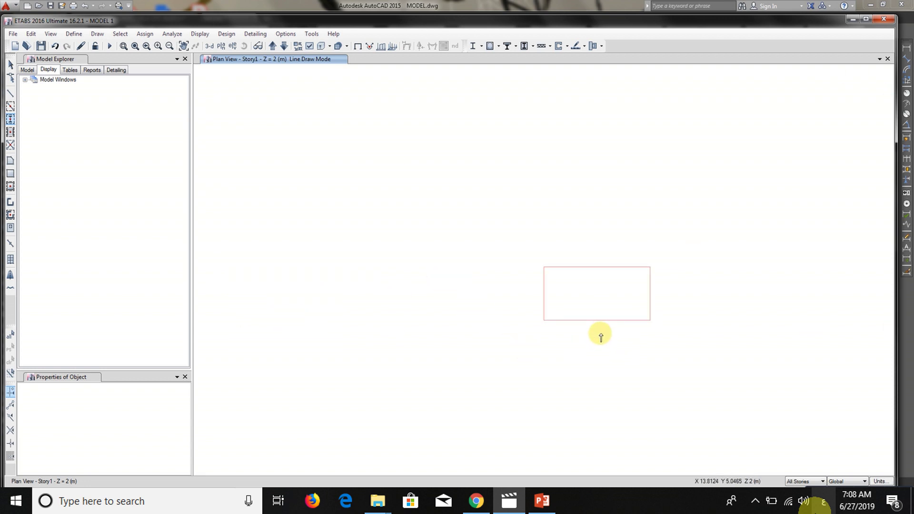
pyautogui.click(597, 295)
pyautogui.scroll(-4, 555, 296)
pyautogui.scroll(3, 520, 190)
pyautogui.click(514, 190)
pyautogui.scroll(-4, 323, 222)
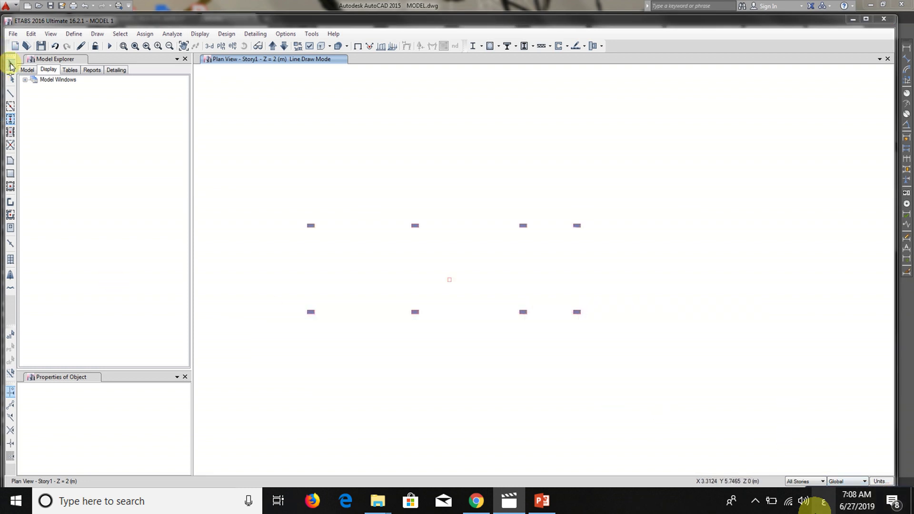
pyautogui.click(10, 66)
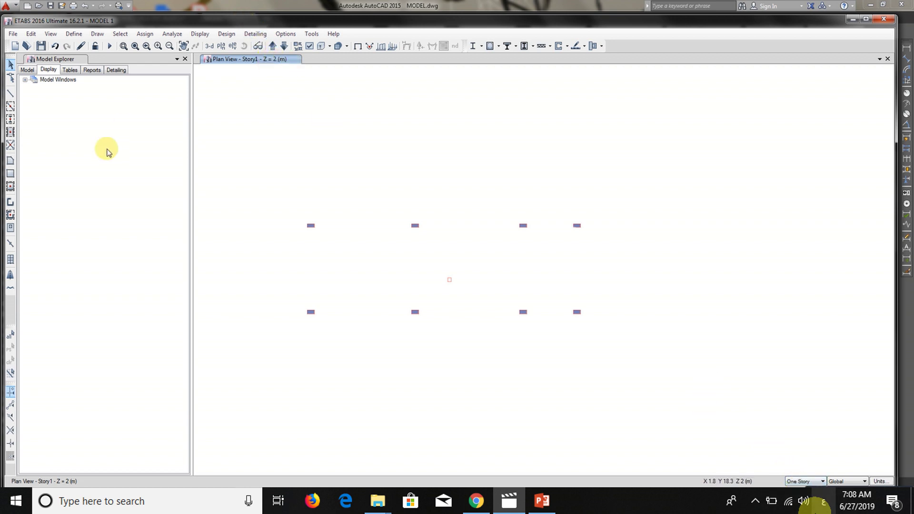
# - Draw a C20X20 4T16 column centred on the small square outline, for one story only
pyautogui.click(9, 120)
pyautogui.click(190, 391)
pyautogui.click(187, 387)
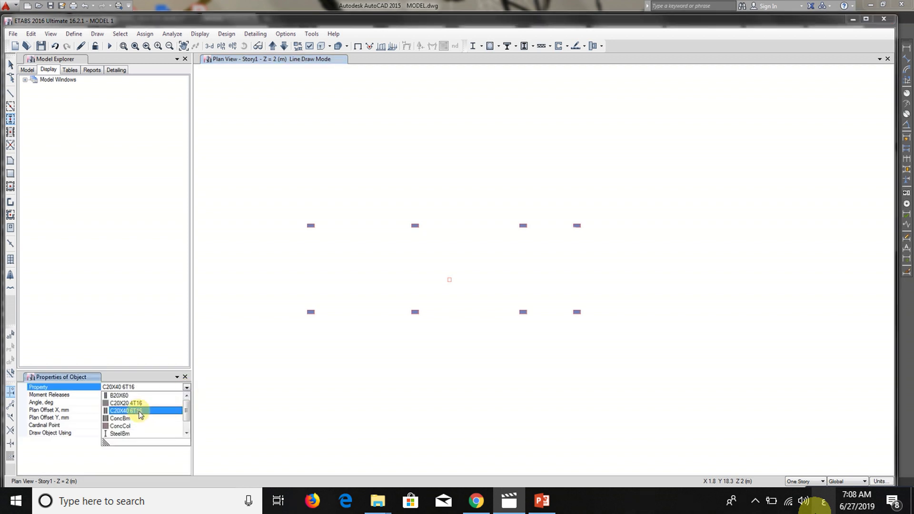
pyautogui.click(133, 410)
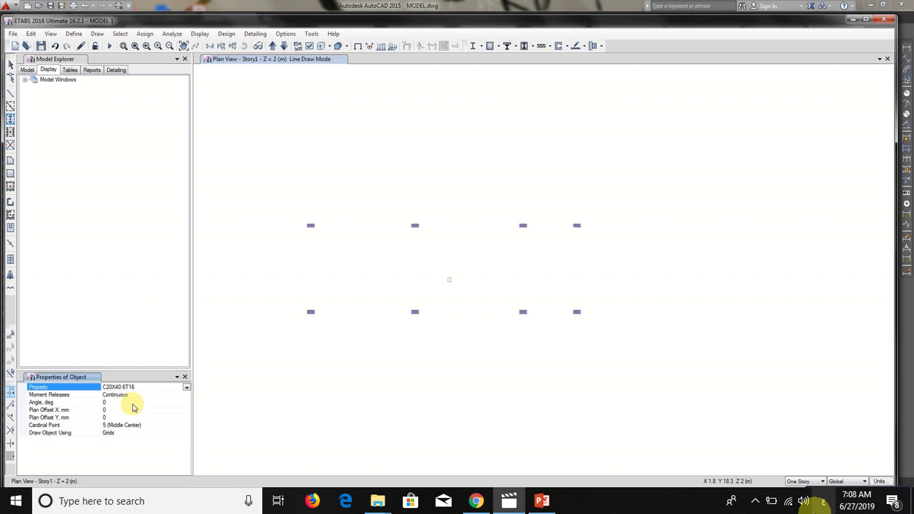
pyautogui.click(456, 292)
pyautogui.scroll(4, 455, 288)
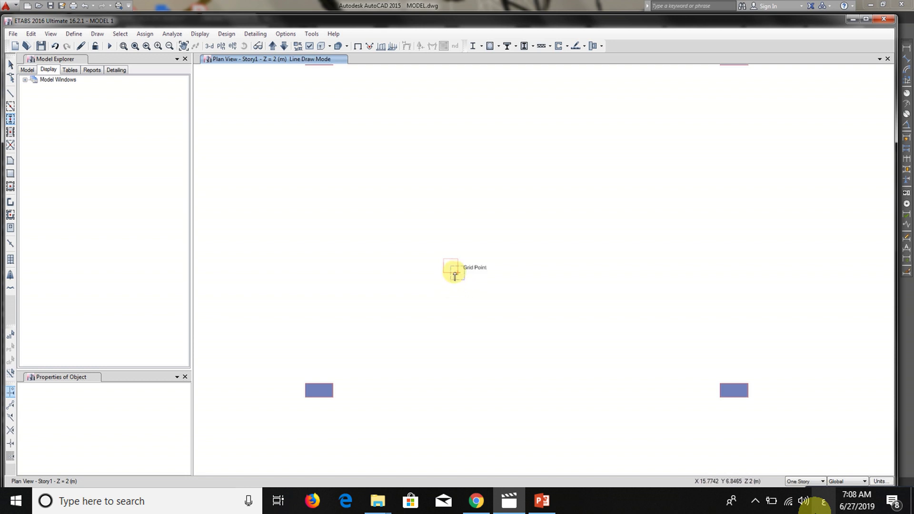
pyautogui.click(451, 268)
pyautogui.click(12, 65)
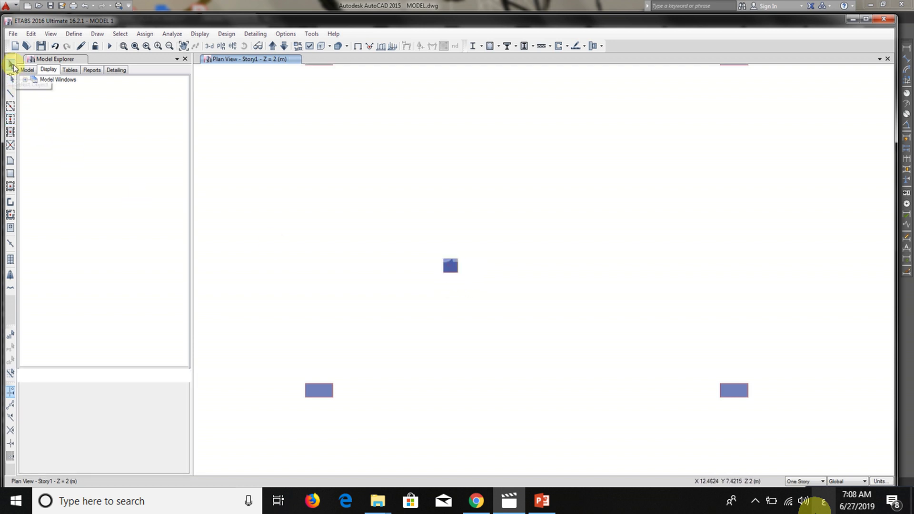
# - Hide the COL layer of the architectural plan and show the BEAM layer instead
pyautogui.scroll(-5, 388, 241)
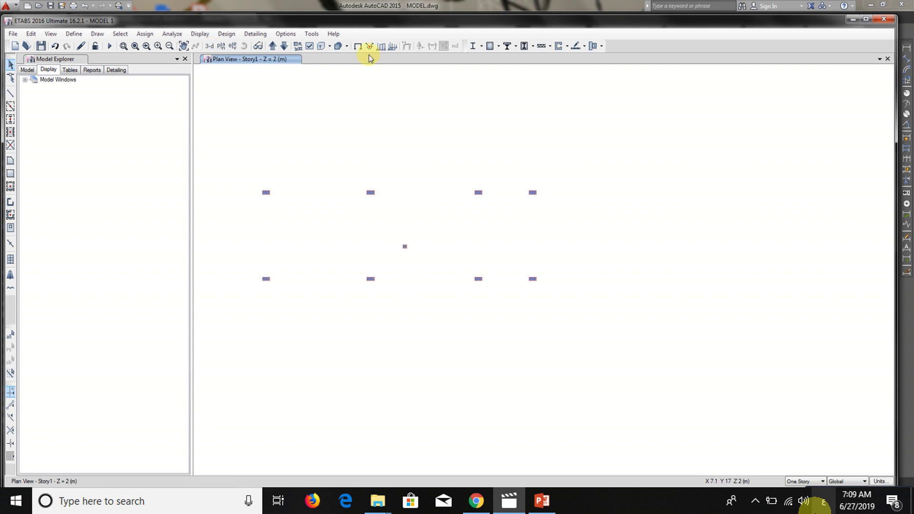
pyautogui.click(281, 34)
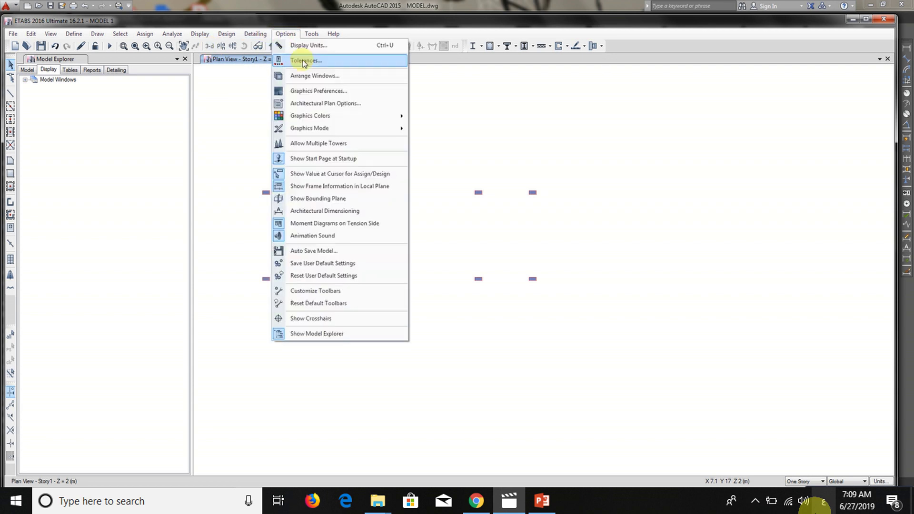
pyautogui.click(314, 102)
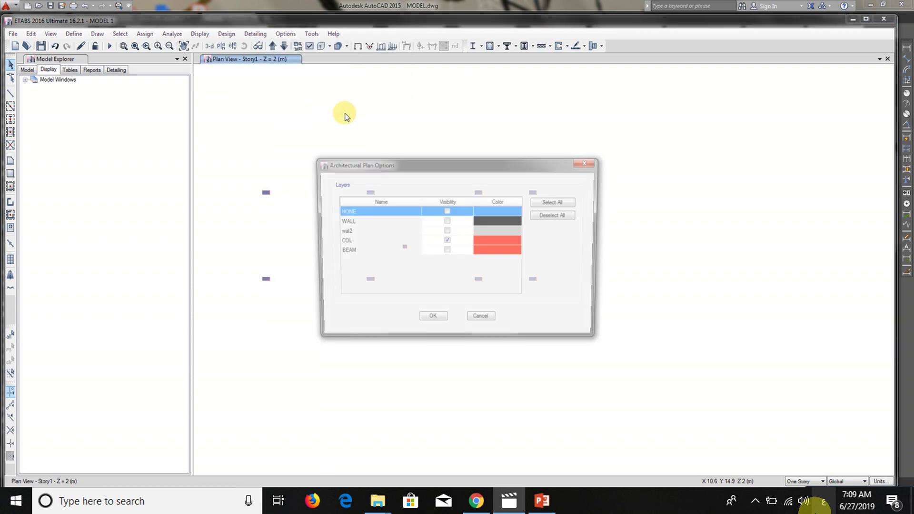
pyautogui.click(446, 241)
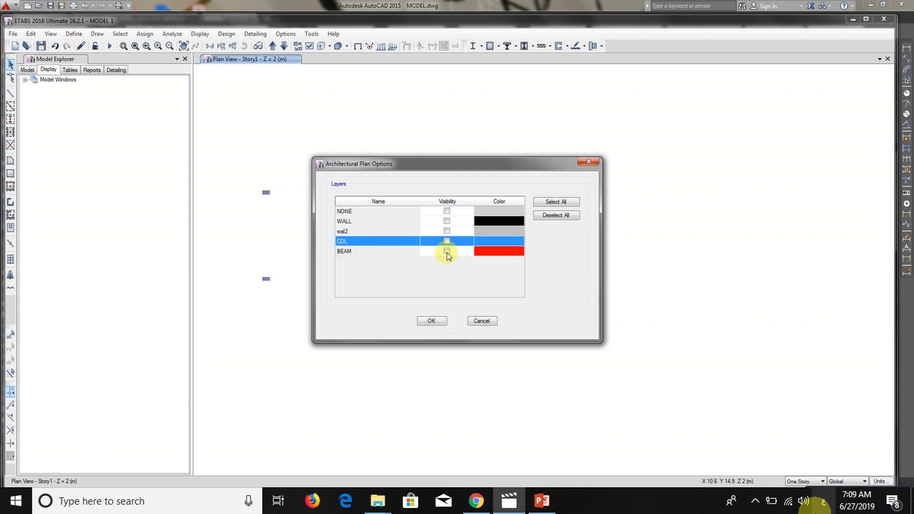
pyautogui.click(447, 252)
pyautogui.click(432, 321)
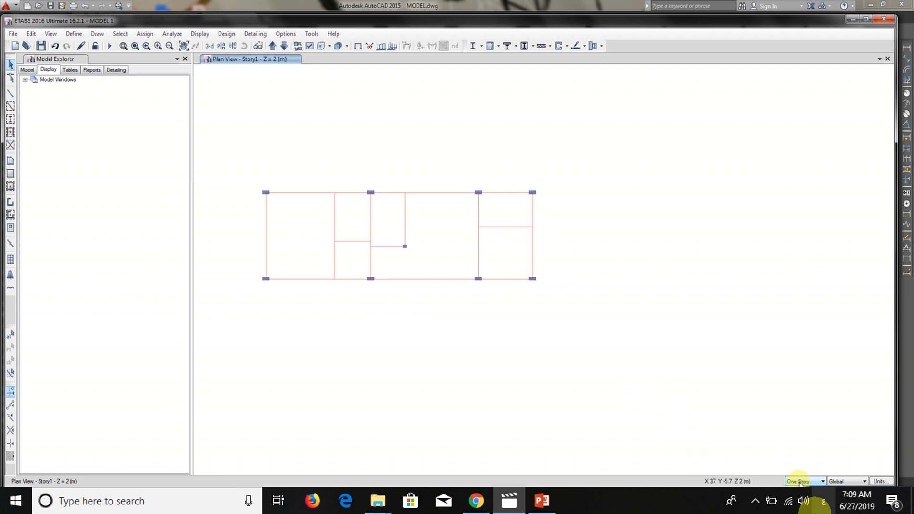
# - Draw B20X60 beams over all the plan's beam lines on Story1, with objects drawn using Arch. Layer
pyautogui.click(9, 108)
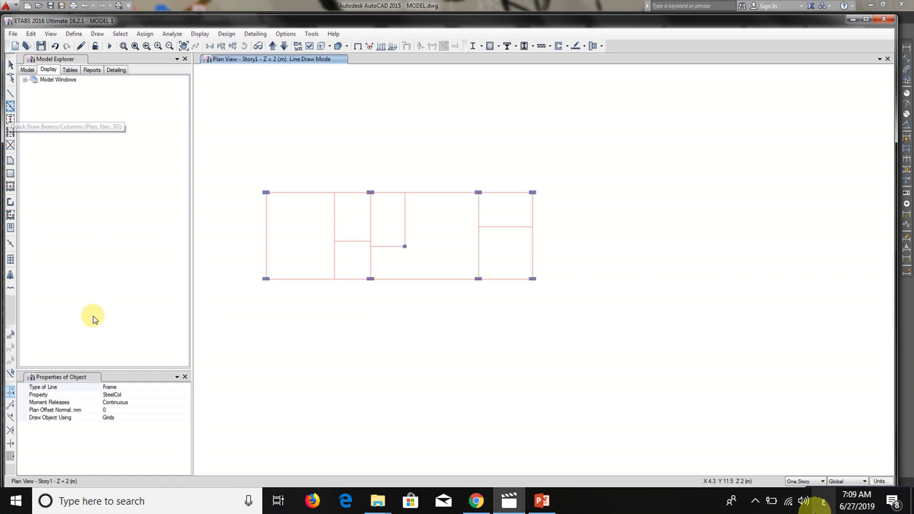
pyautogui.click(179, 396)
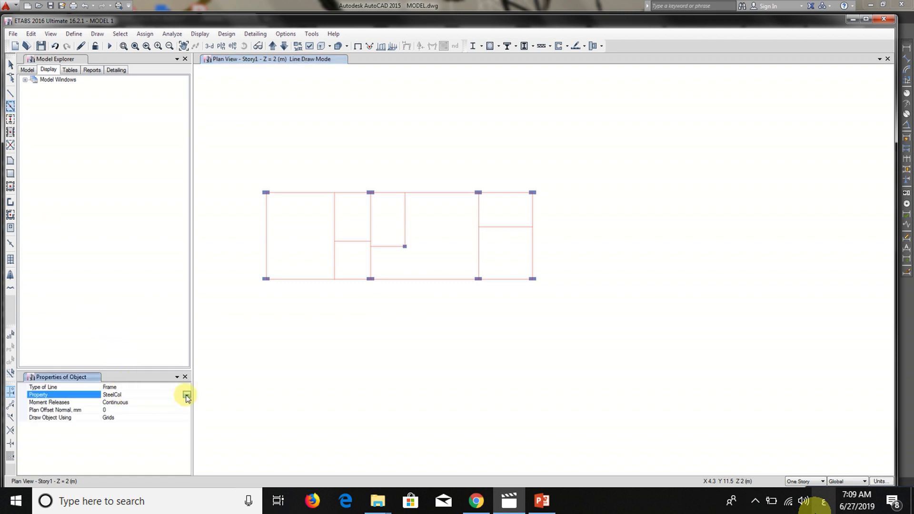
pyautogui.click(187, 396)
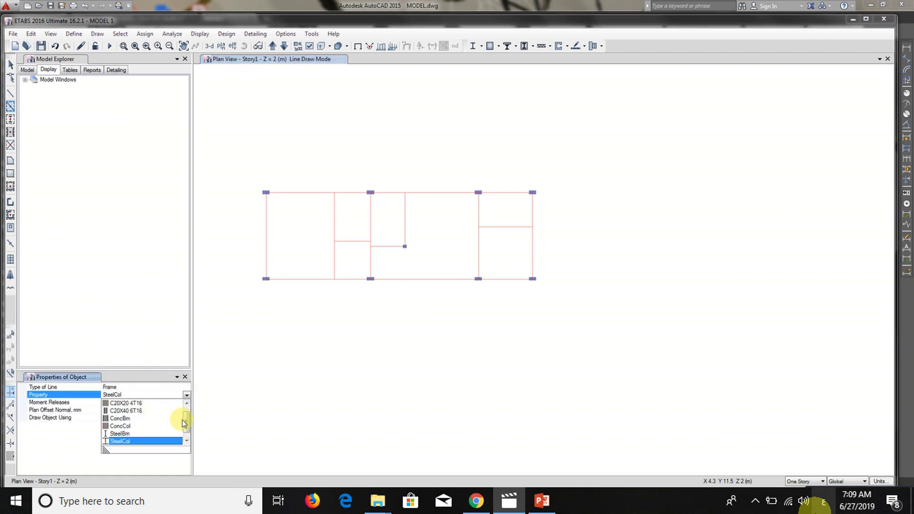
pyautogui.scroll(1, 181, 421)
pyautogui.click(119, 404)
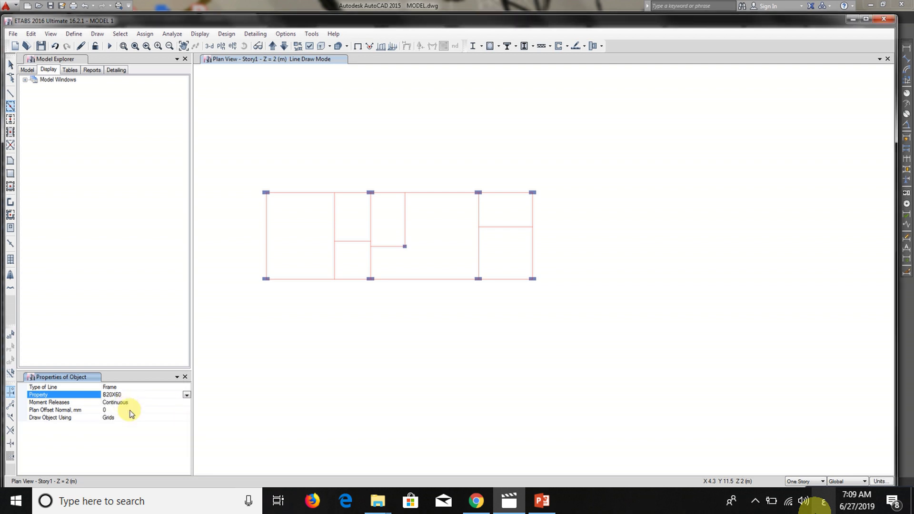
pyautogui.click(122, 417)
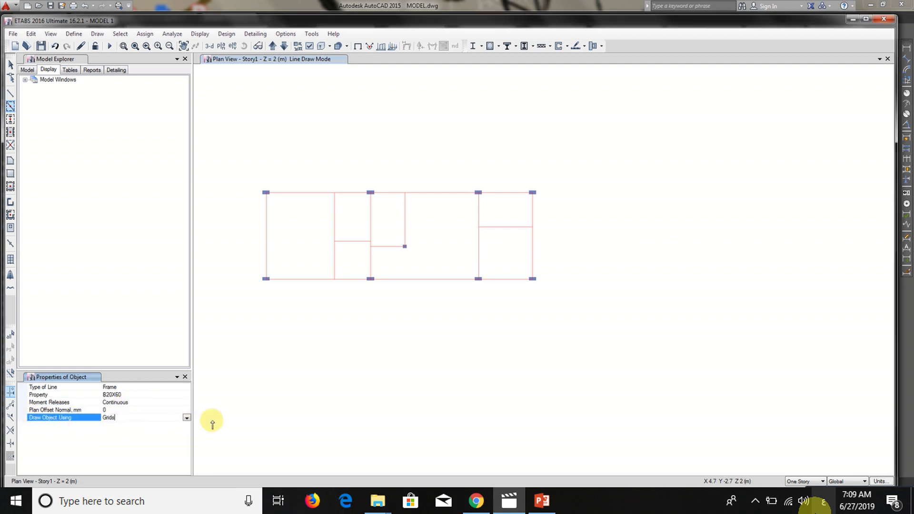
pyautogui.click(186, 418)
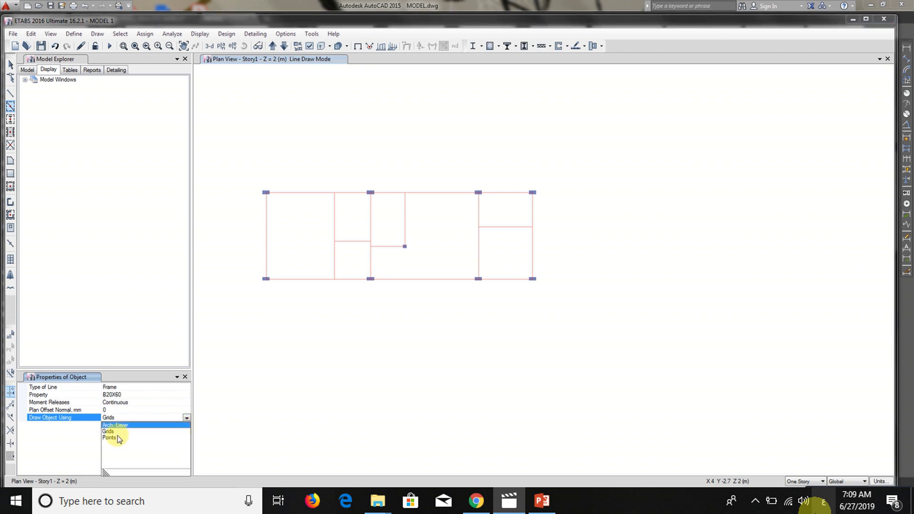
pyautogui.click(132, 425)
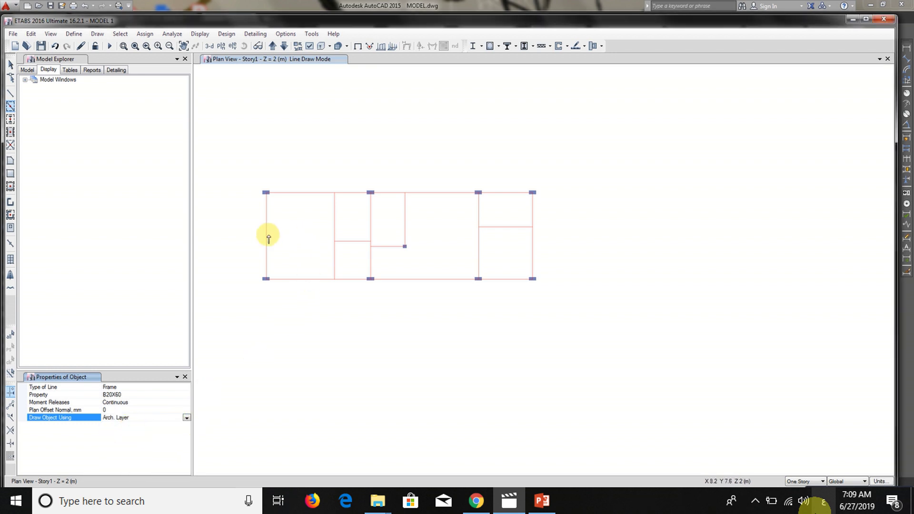
pyautogui.click(265, 239)
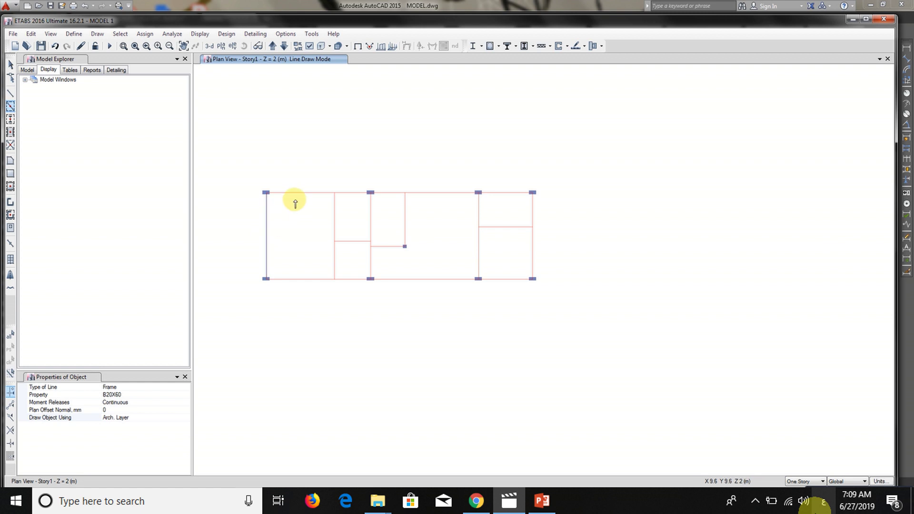
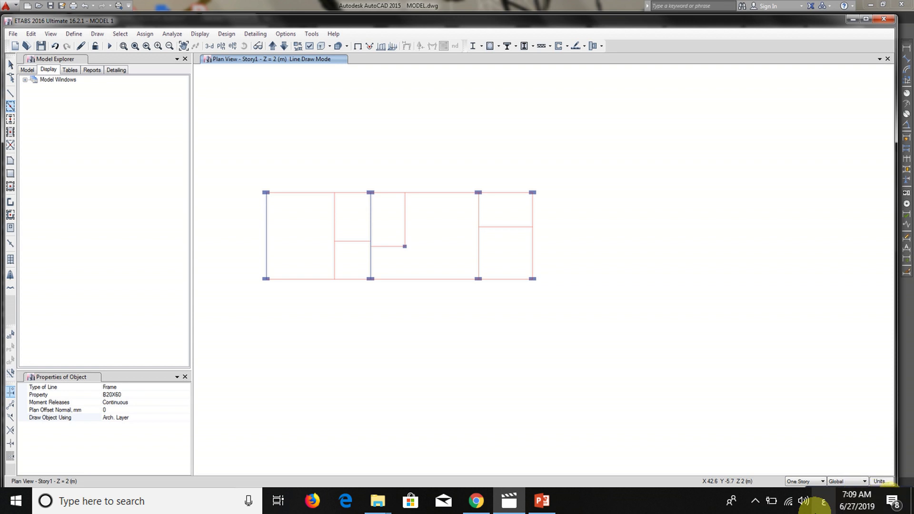
pyautogui.press('Escape')
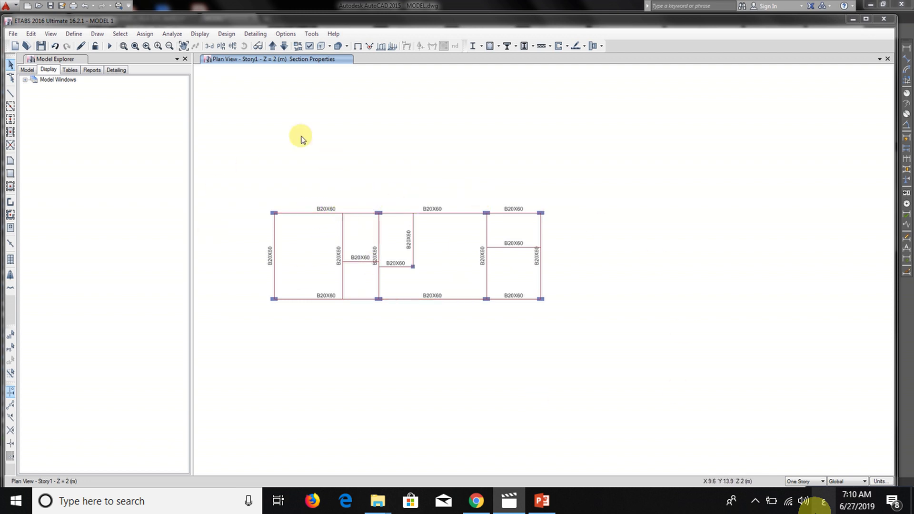
# - Hide all layers of the architectural plan, leaving only the drawn beams and columns in view
pyautogui.click(285, 34)
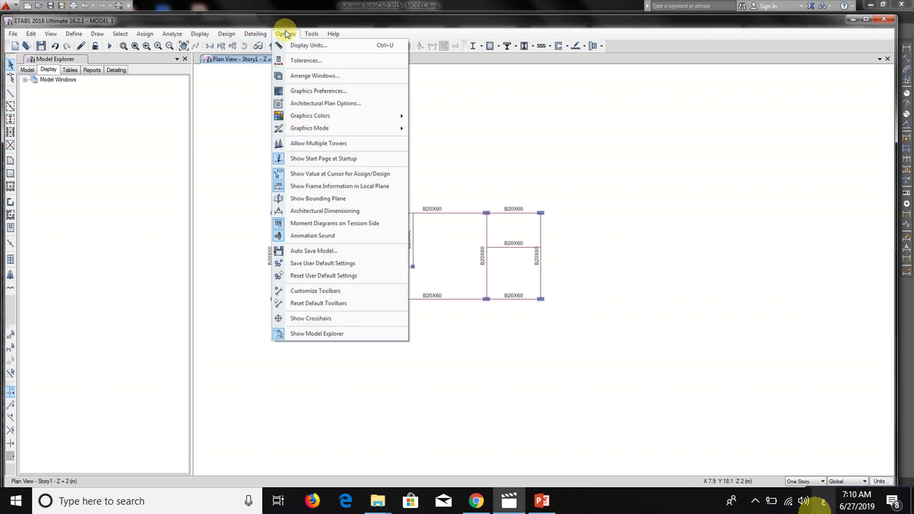
pyautogui.click(333, 105)
pyautogui.click(553, 217)
pyautogui.click(431, 321)
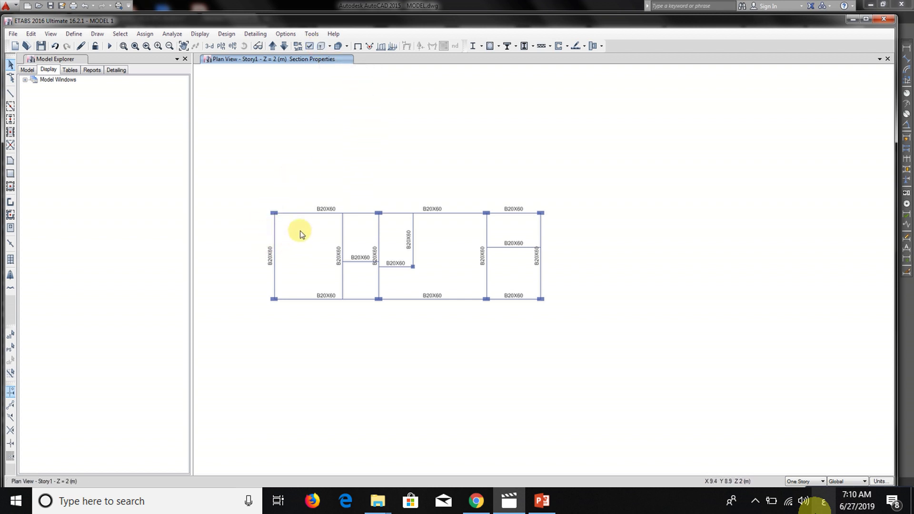
pyautogui.scroll(4, 248, 239)
pyautogui.scroll(-4, 253, 239)
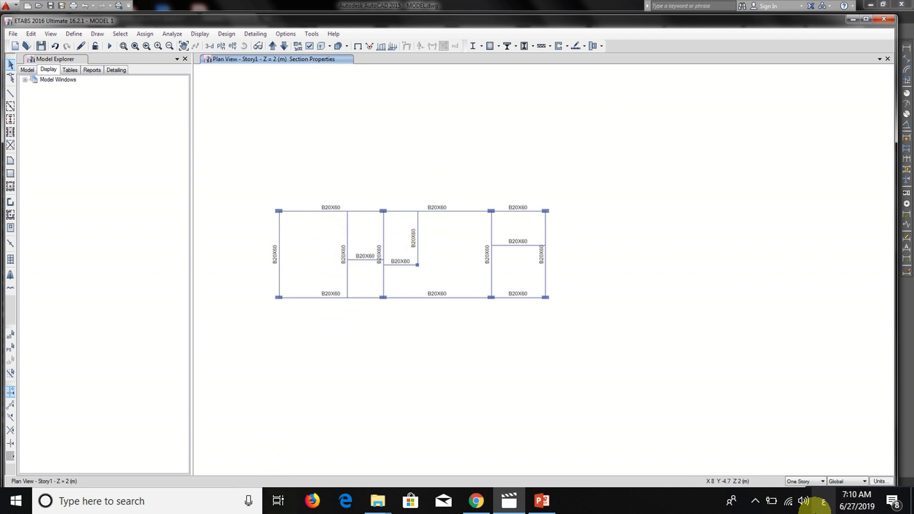
# - Switch to Calculator, compute 3.5 * 0.2 * 18, and close it
pyautogui.hotkey('alt', 'Tab')
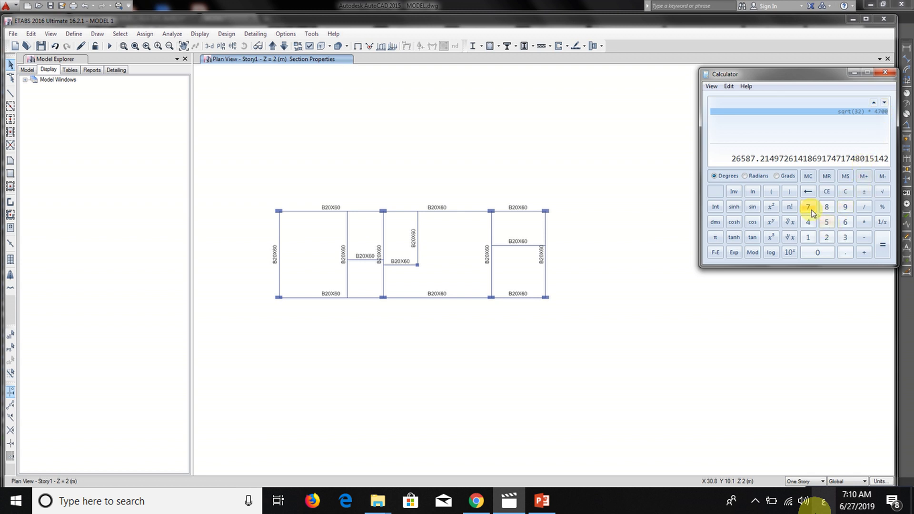
pyautogui.write('3.5 * 0.2 *')
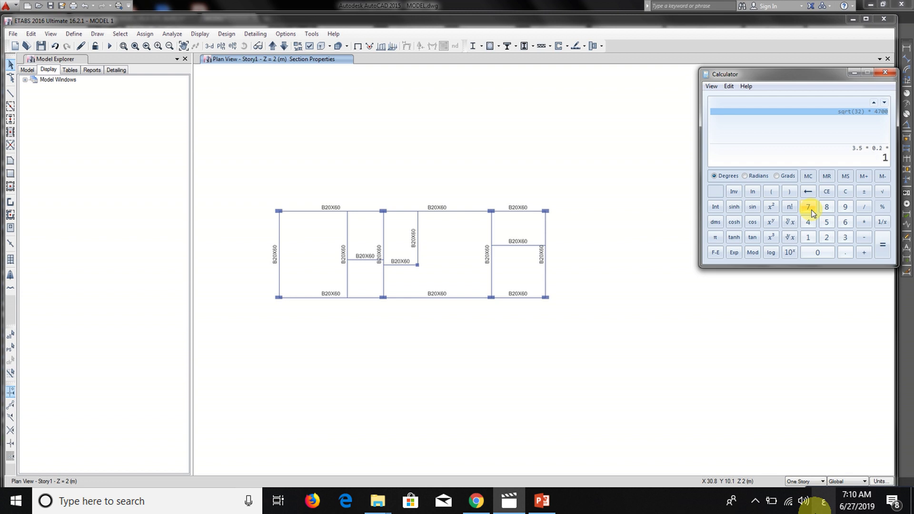
pyautogui.press('Return')
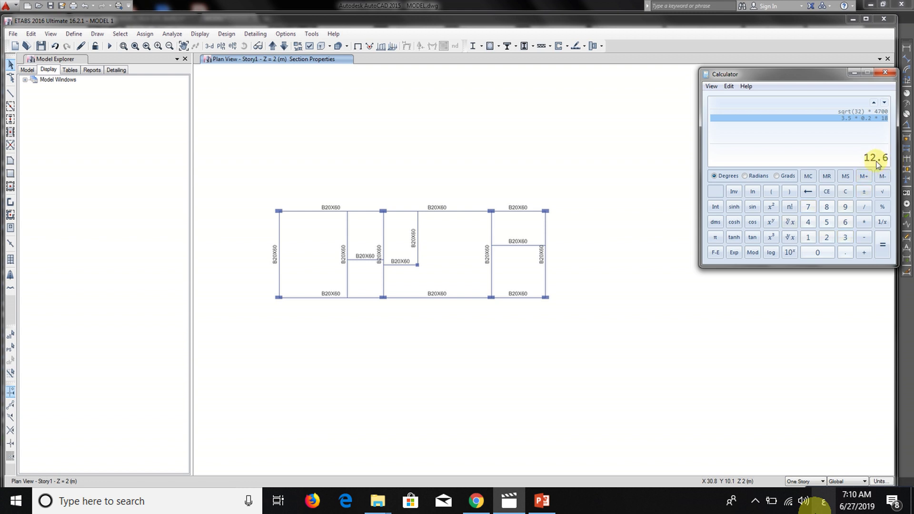
pyautogui.click(887, 71)
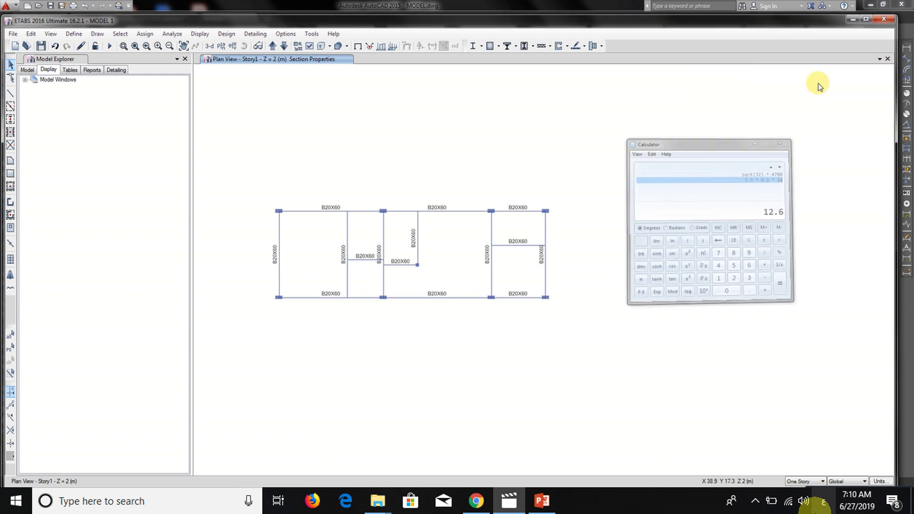
# - Assign a uniform gravity load of 13 kN/m in the SID pattern to all B20X60 beams, replacing existing loads
pyautogui.click(128, 37)
pyautogui.moveTo(138, 46)
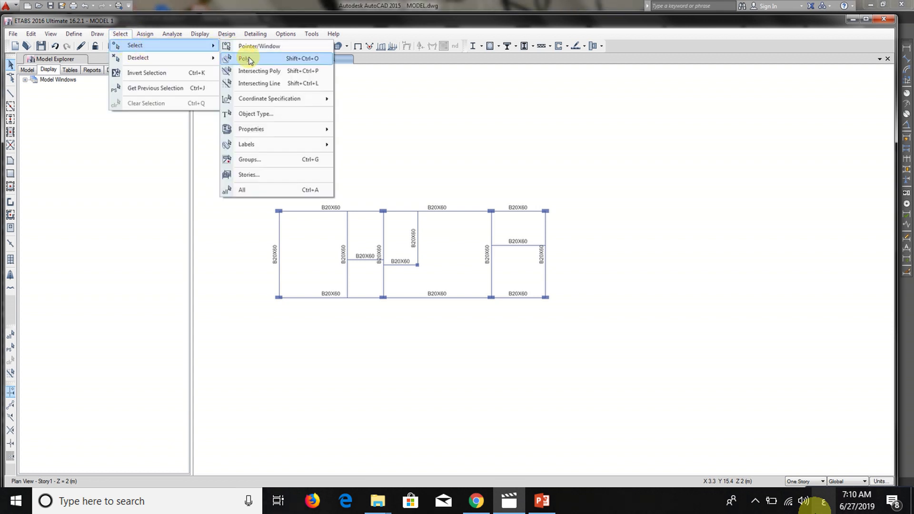
pyautogui.moveTo(314, 129)
pyautogui.click(374, 146)
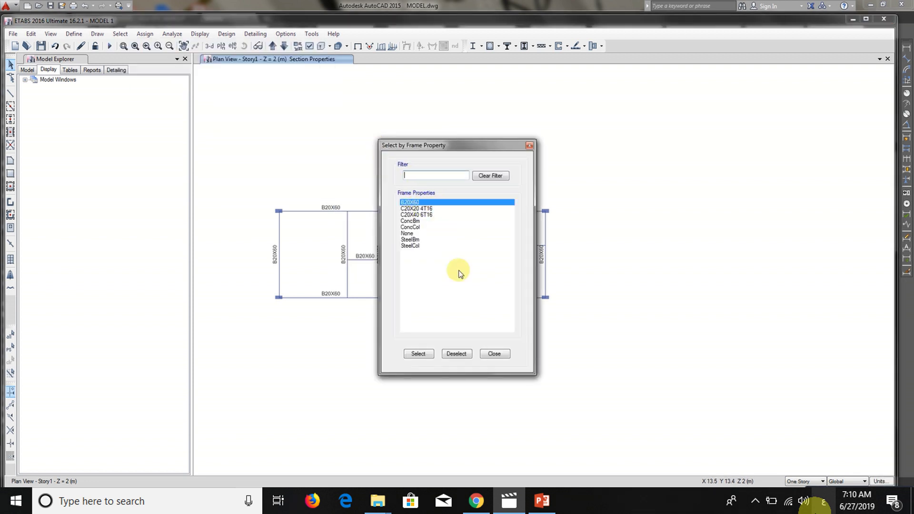
pyautogui.click(419, 354)
pyautogui.click(145, 34)
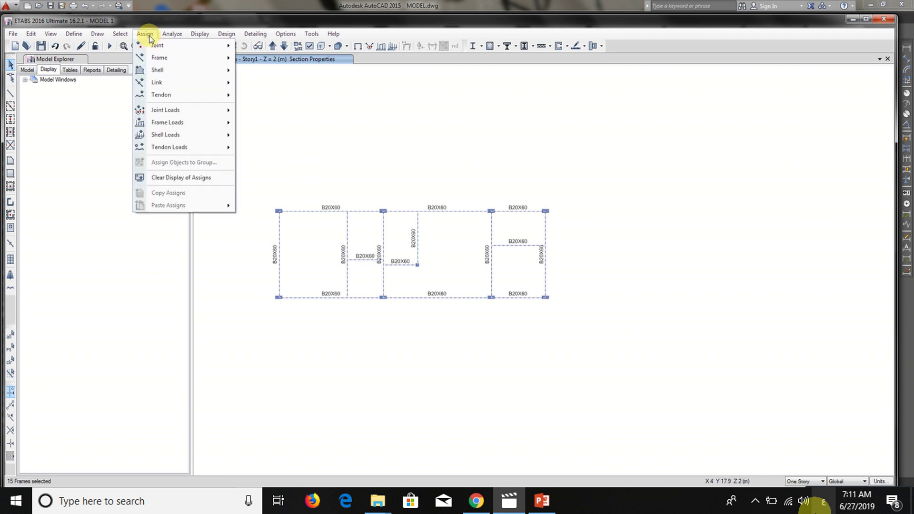
pyautogui.moveTo(220, 124)
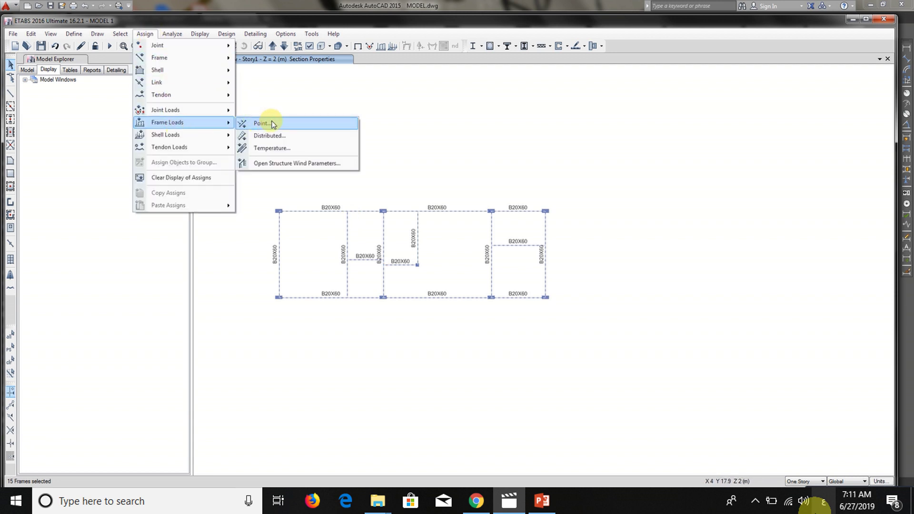
pyautogui.click(266, 137)
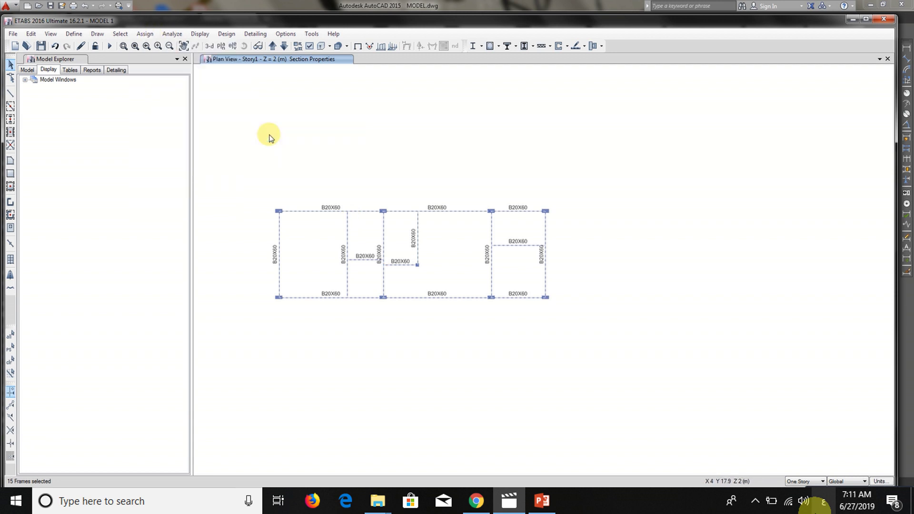
pyautogui.click(473, 198)
pyautogui.click(458, 219)
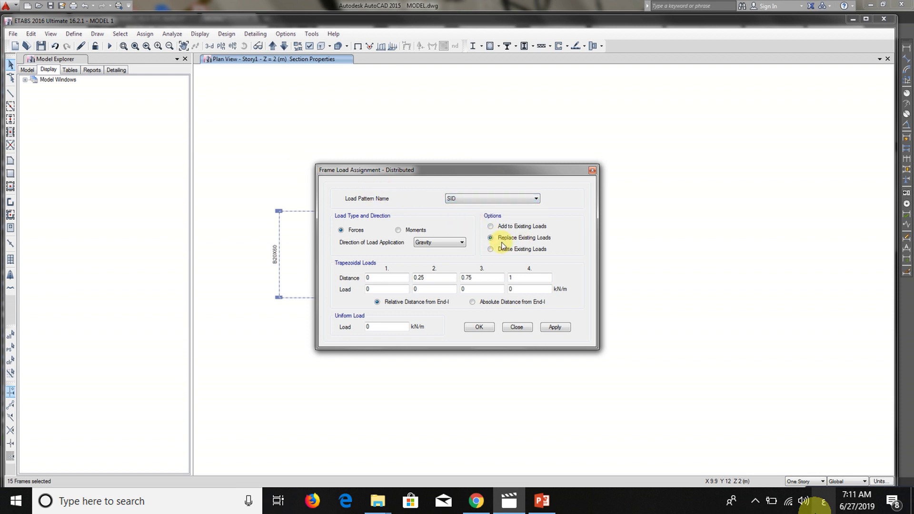
pyautogui.moveTo(375, 326); pyautogui.dragTo(340, 327)
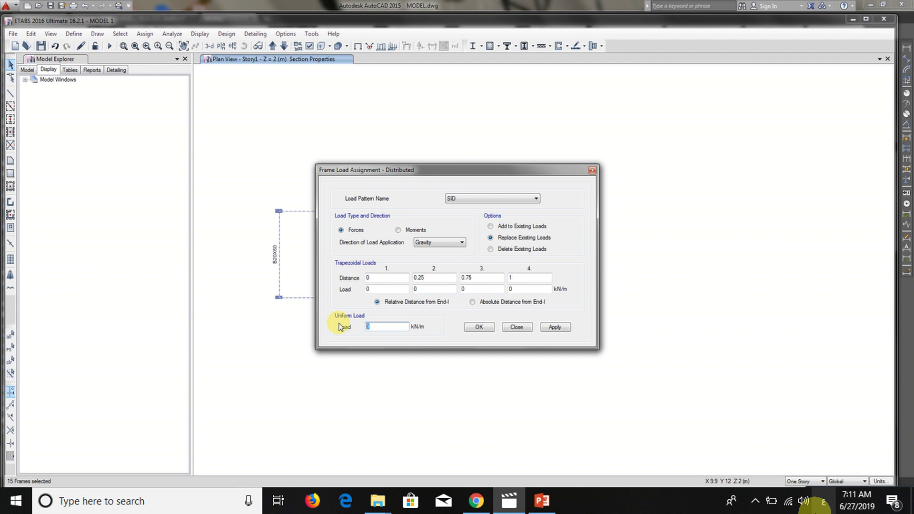
pyautogui.click(555, 327)
pyautogui.click(517, 327)
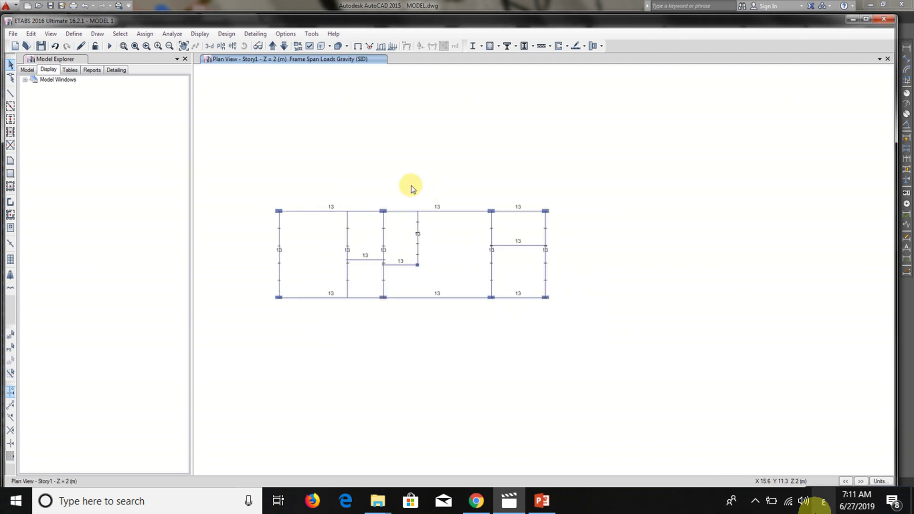
# - Examine the assigned beam loads in a 3D view and bring up the Story2 plan view
pyautogui.click(212, 47)
pyautogui.scroll(3, 680, 151)
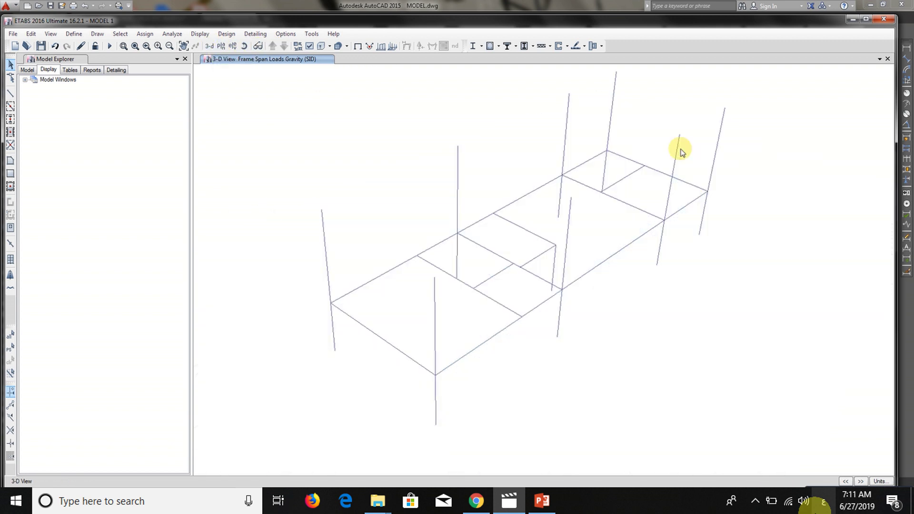
pyautogui.scroll(-5, 680, 151)
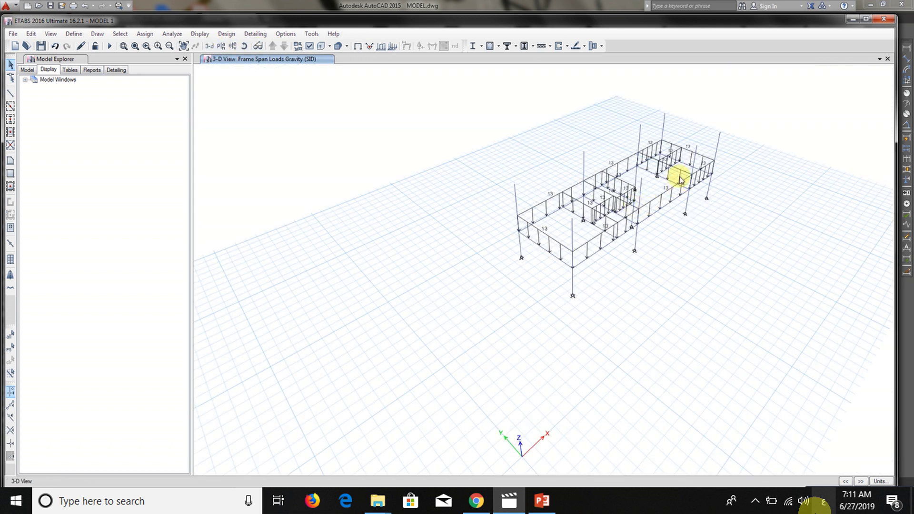
pyautogui.scroll(3, 680, 179)
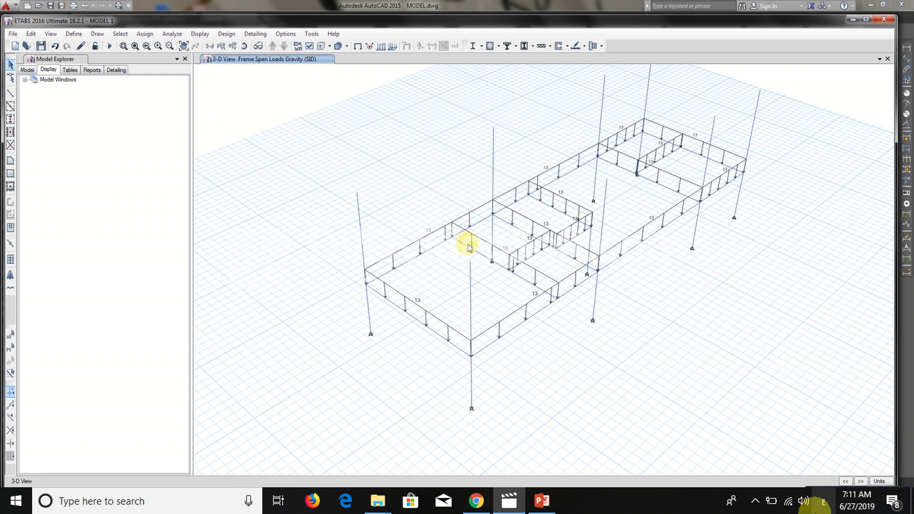
pyautogui.click(222, 46)
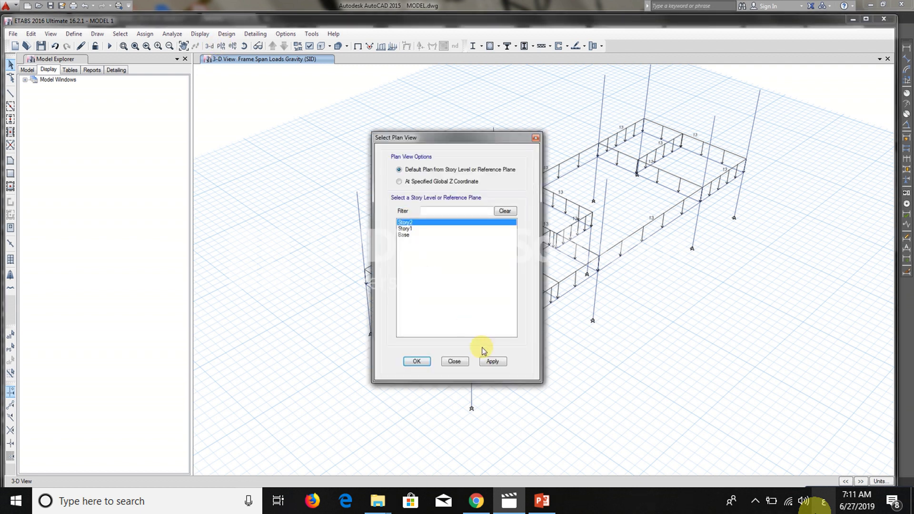
pyautogui.click(492, 362)
pyautogui.click(462, 361)
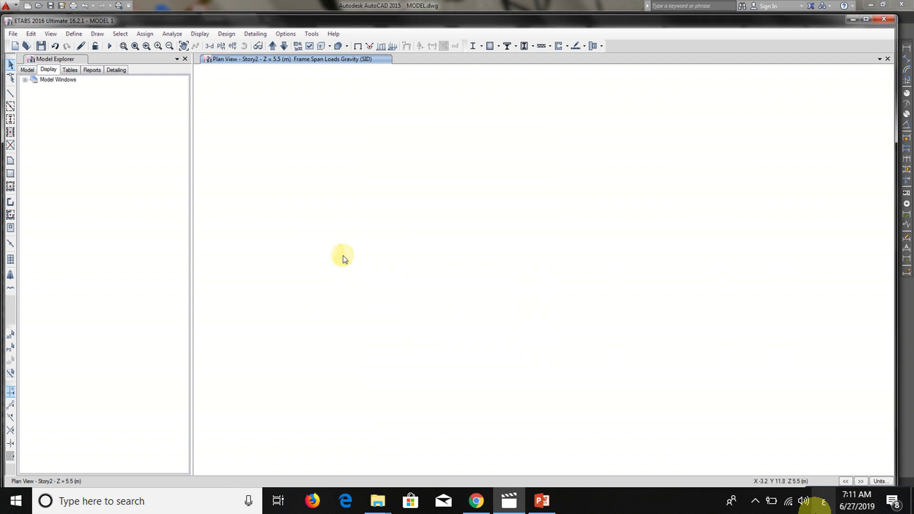
pyautogui.scroll(3, 450, 303)
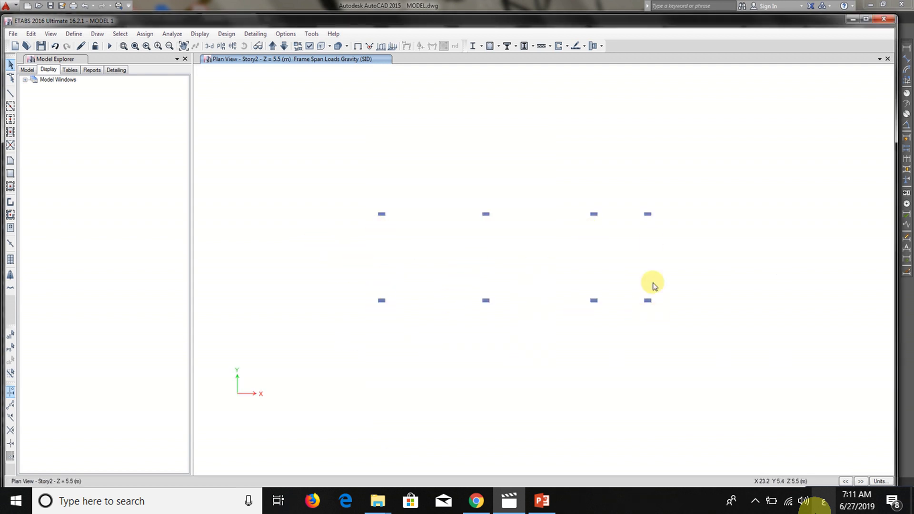
# - Draw straight B20X60 frame beams on Story2 connecting the four columns of the plan's upper row
pyautogui.click(10, 93)
pyautogui.click(172, 394)
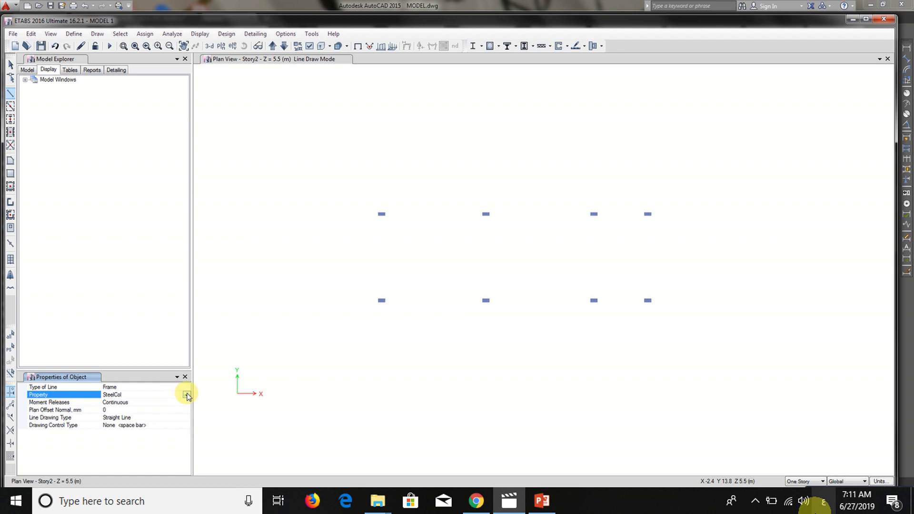
pyautogui.click(186, 395)
pyautogui.scroll(1, 188, 422)
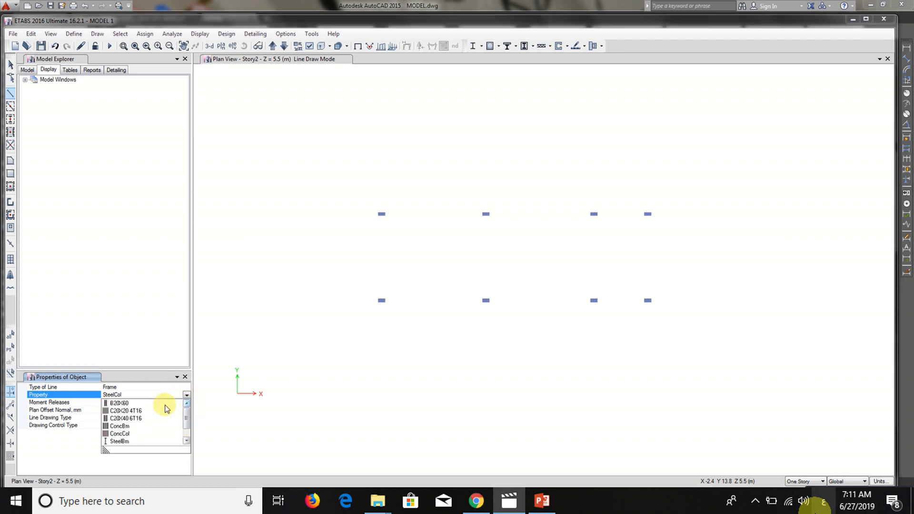
pyautogui.click(123, 404)
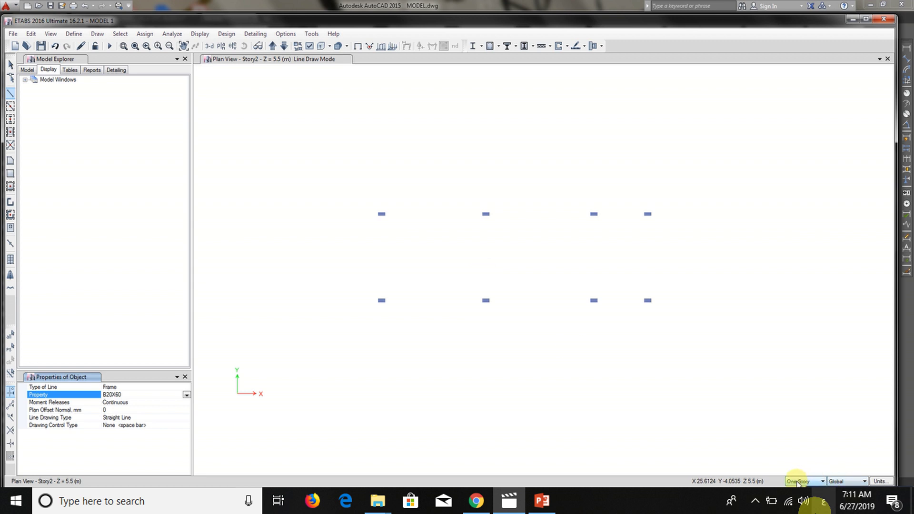
pyautogui.scroll(3, 396, 215)
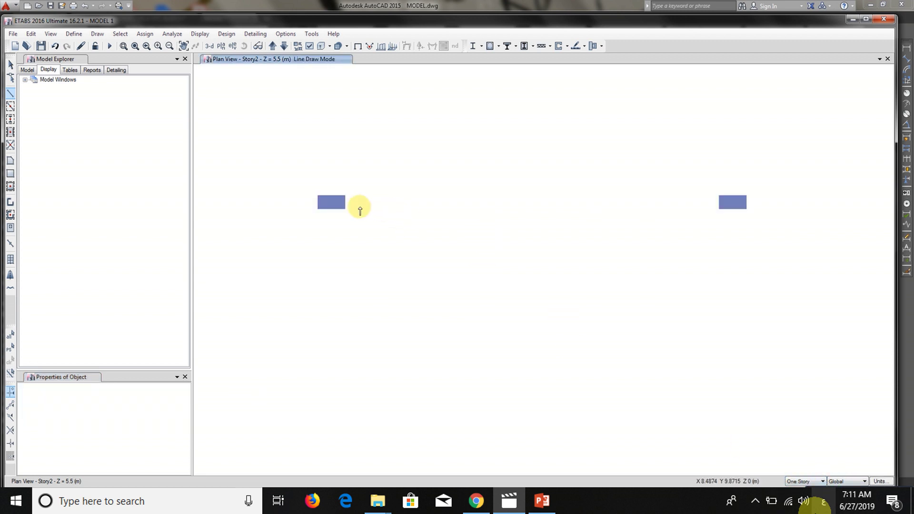
pyautogui.click(332, 204)
pyautogui.scroll(-3, 310, 240)
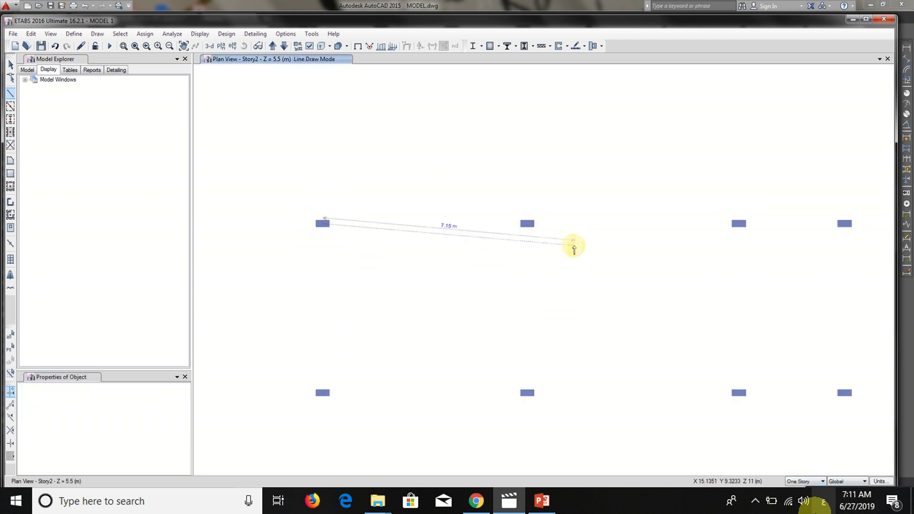
pyautogui.click(528, 224)
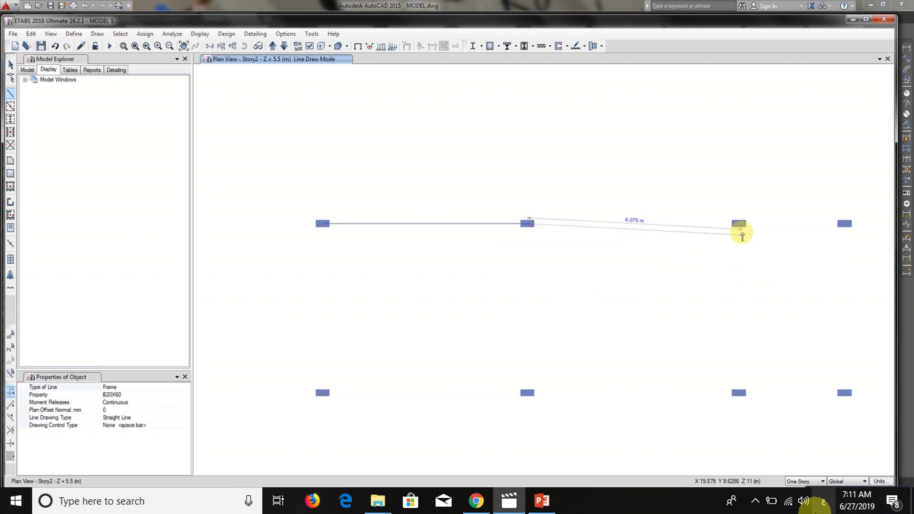
pyautogui.click(739, 225)
pyautogui.scroll(-2, 663, 246)
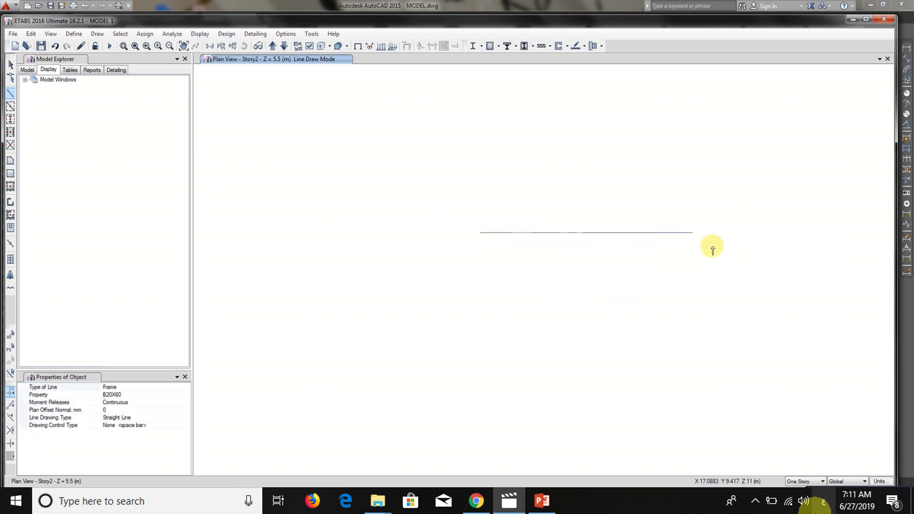
pyautogui.scroll(4, 755, 232)
pyautogui.click(750, 238)
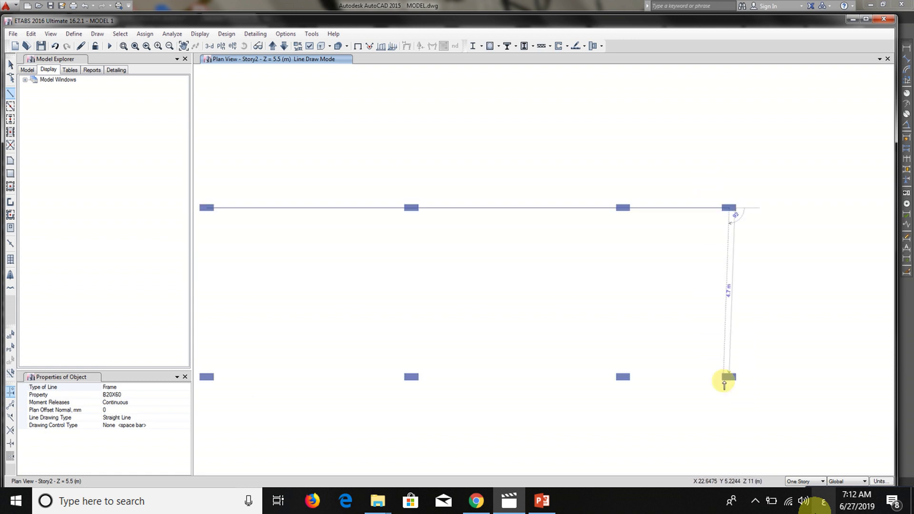
# - Continue the B20X60 beams down the plan's right edge and along the lower row of columns to its left end
pyautogui.scroll(4, 728, 380)
pyautogui.click(729, 363)
pyautogui.scroll(-2, 738, 351)
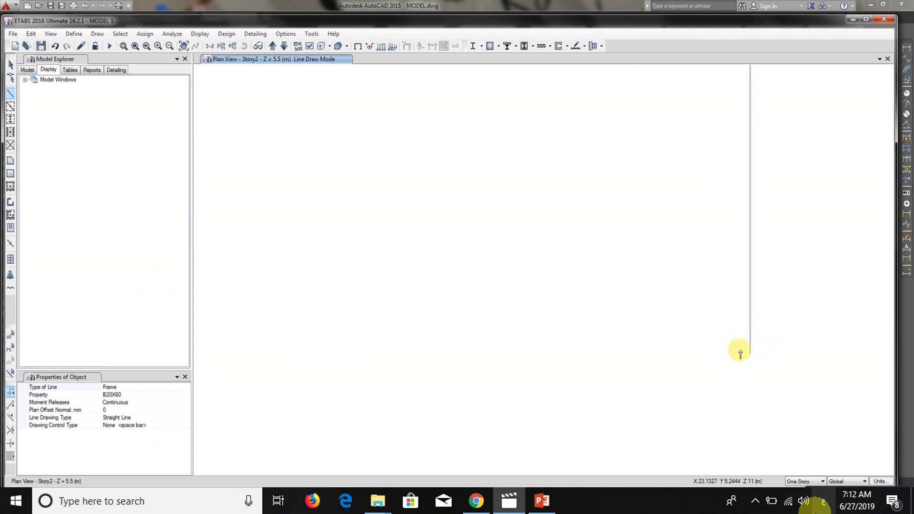
pyautogui.click(545, 354)
pyautogui.scroll(-2, 659, 358)
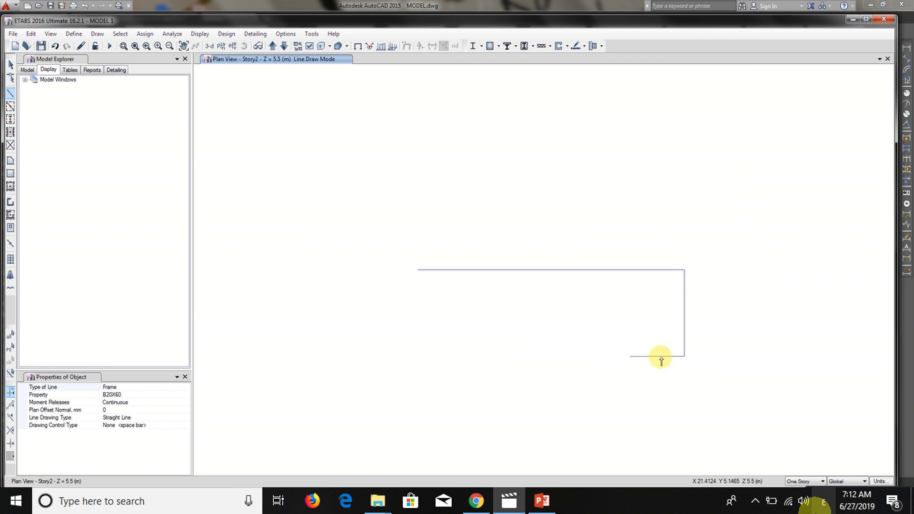
pyautogui.scroll(3, 545, 357)
pyautogui.click(525, 356)
pyautogui.scroll(-3, 635, 355)
pyautogui.scroll(5, 505, 355)
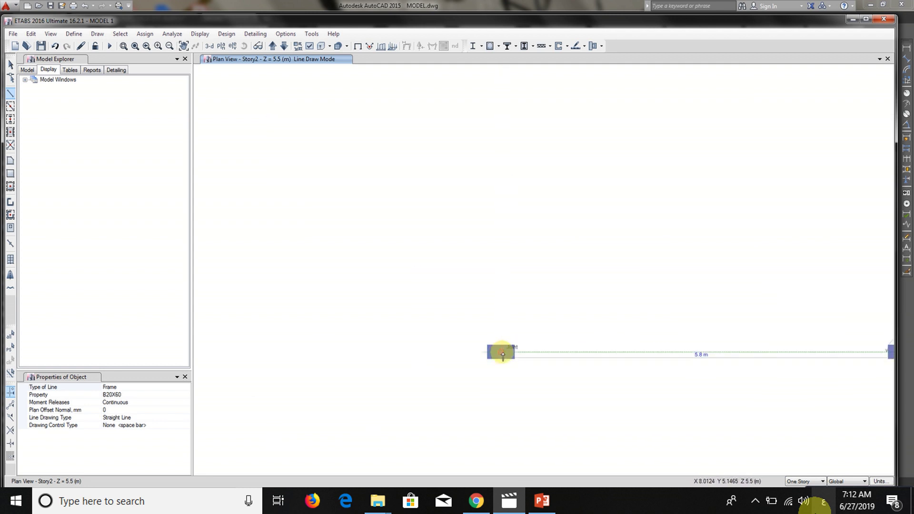
pyautogui.click(503, 354)
pyautogui.scroll(-2, 501, 357)
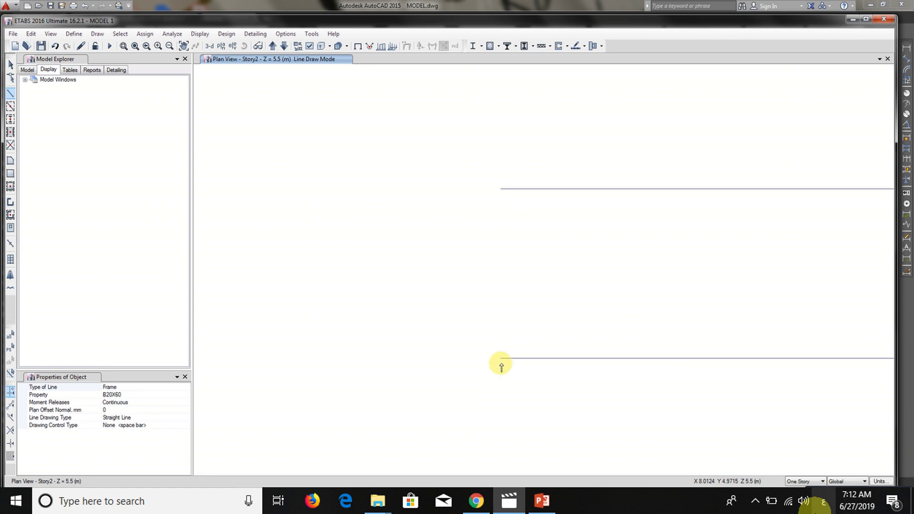
# - Close the Story2 beam perimeter with a B20X60 beam up the plan's left edge and end the line drawing
pyautogui.scroll(2, 499, 189)
pyautogui.click(502, 190)
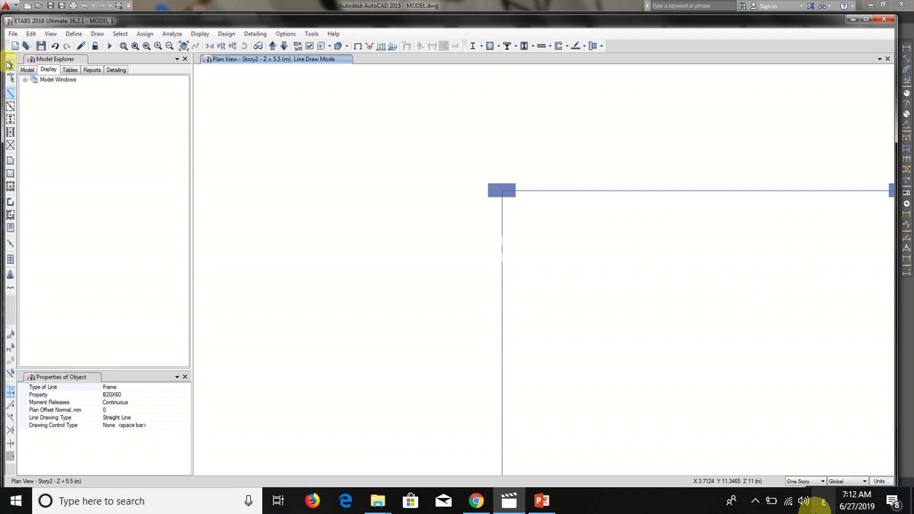
pyautogui.click(10, 64)
pyautogui.scroll(-2, 200, 165)
pyautogui.scroll(-2, 300, 200)
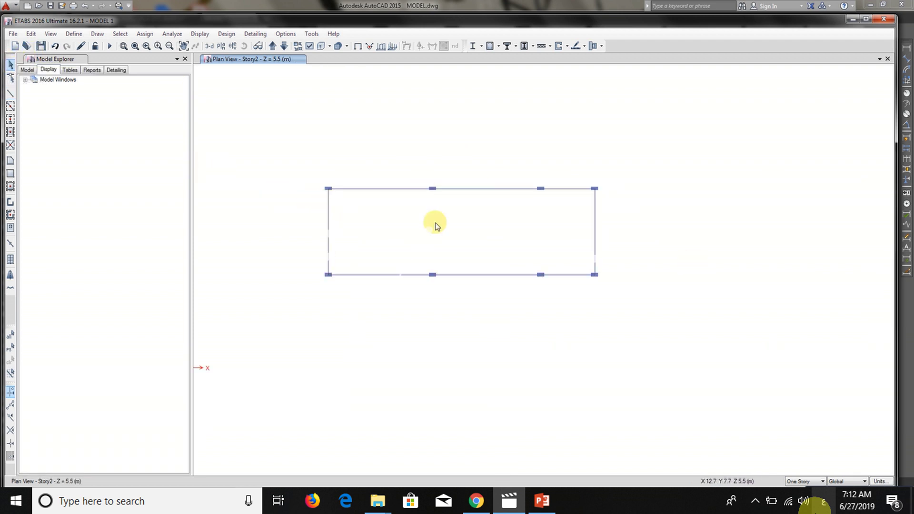
# - Add a copy of the Slab1 slab section and name it FLAT SLAB200
pyautogui.click(73, 34)
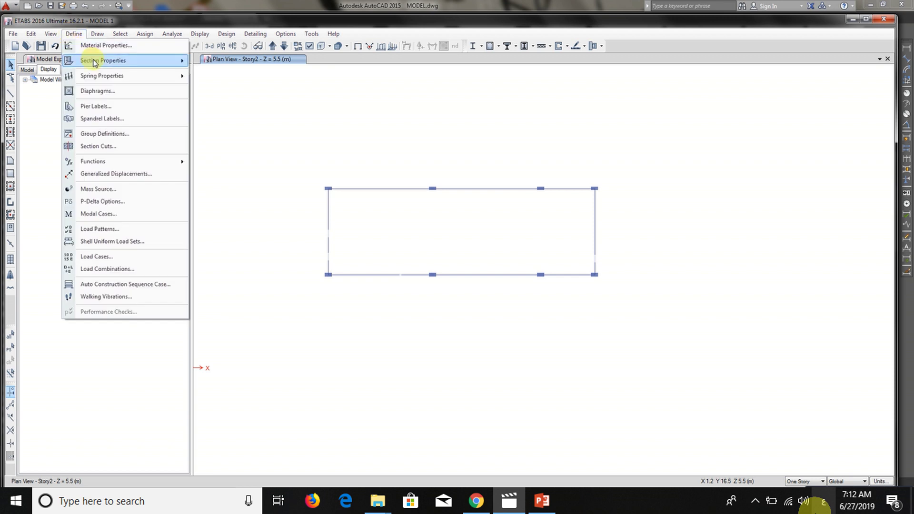
pyautogui.moveTo(95, 62)
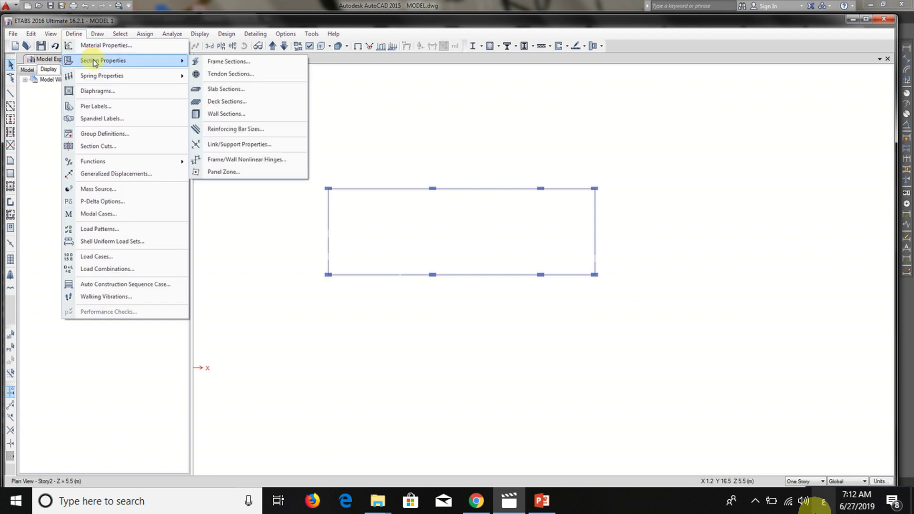
pyautogui.click(225, 89)
pyautogui.click(381, 226)
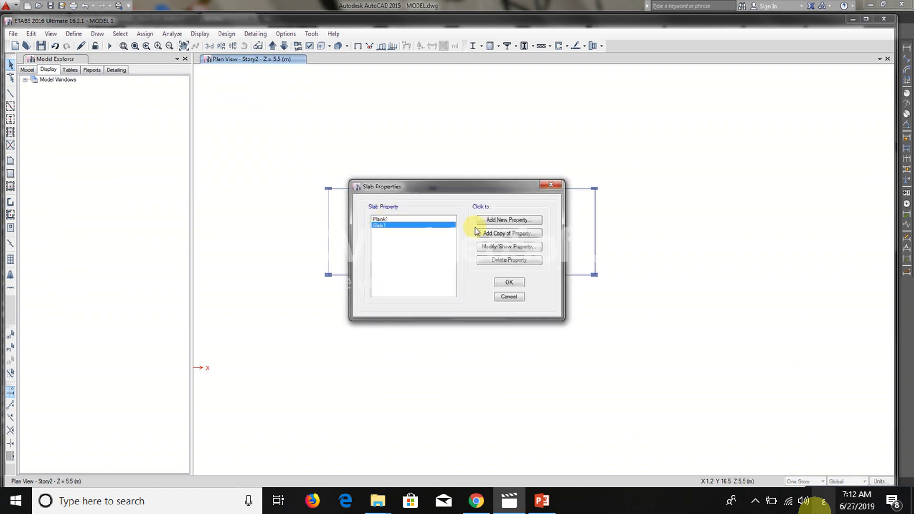
pyautogui.click(508, 234)
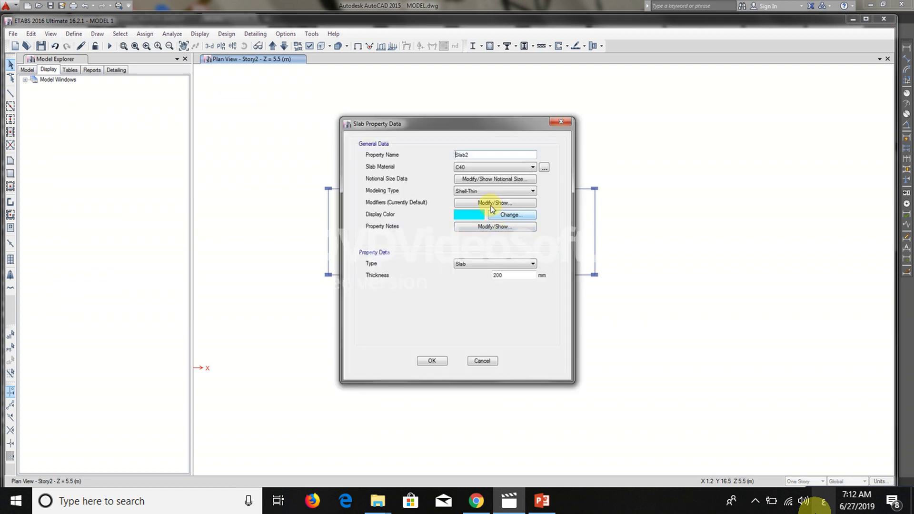
pyautogui.moveTo(483, 157); pyautogui.dragTo(427, 160)
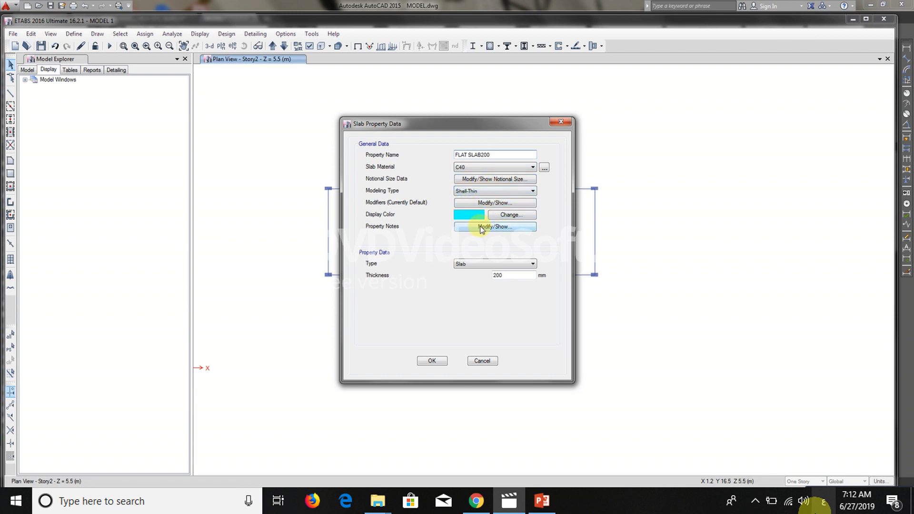
# - Keep FLAT SLAB200 as type Slab with a 200 mm thickness and save the slab definition
pyautogui.click(481, 266)
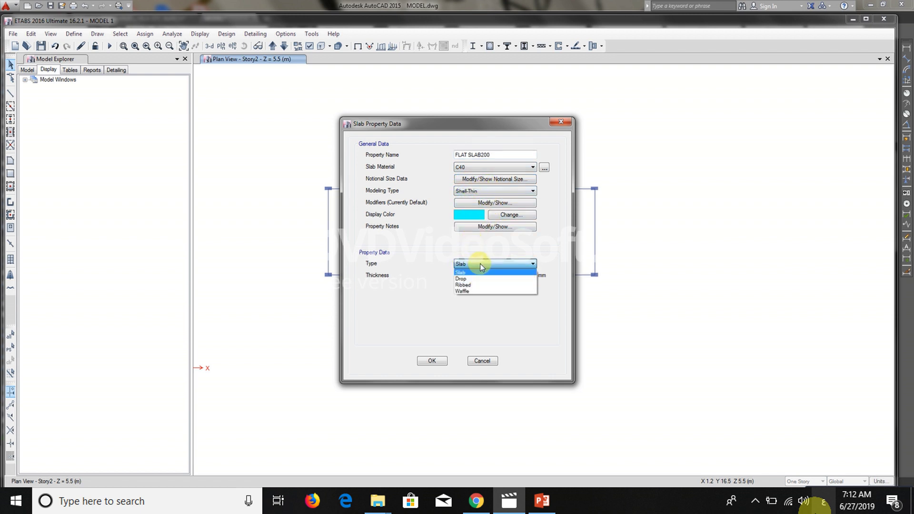
pyautogui.click(483, 272)
pyautogui.moveTo(510, 276); pyautogui.dragTo(477, 281)
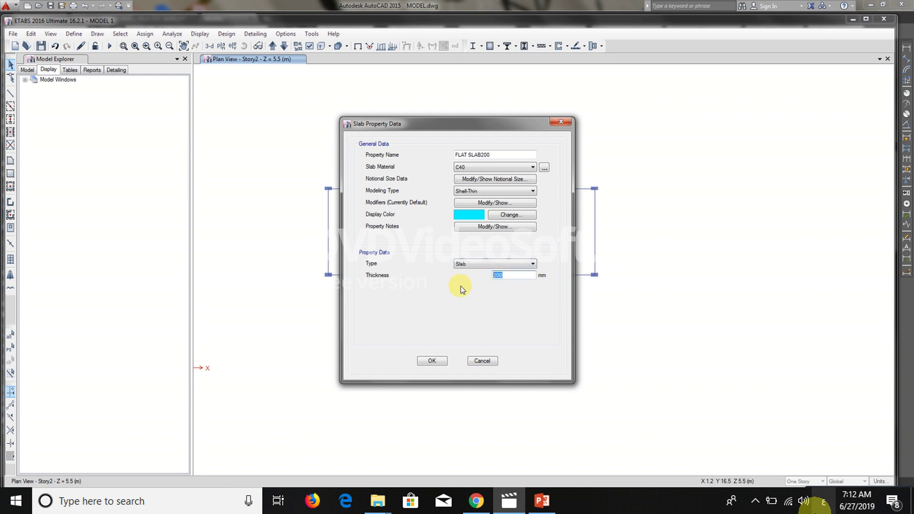
pyautogui.click(520, 275)
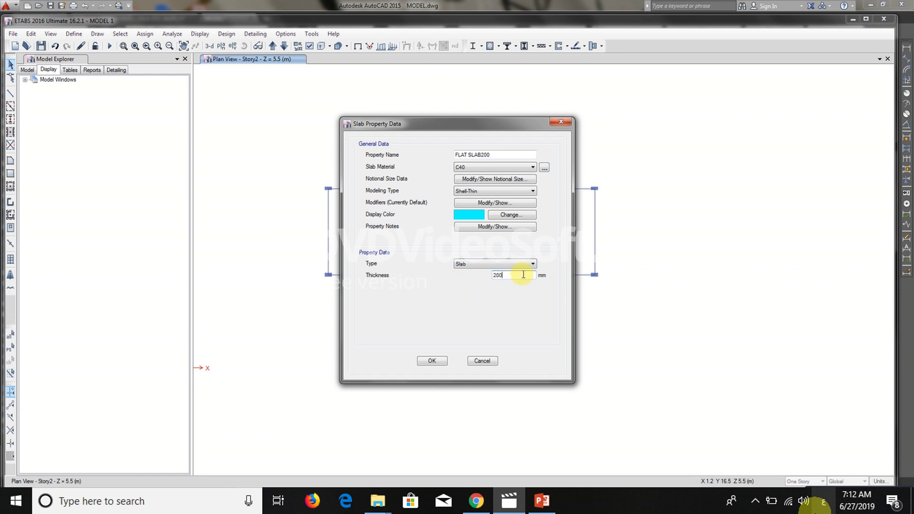
pyautogui.click(432, 362)
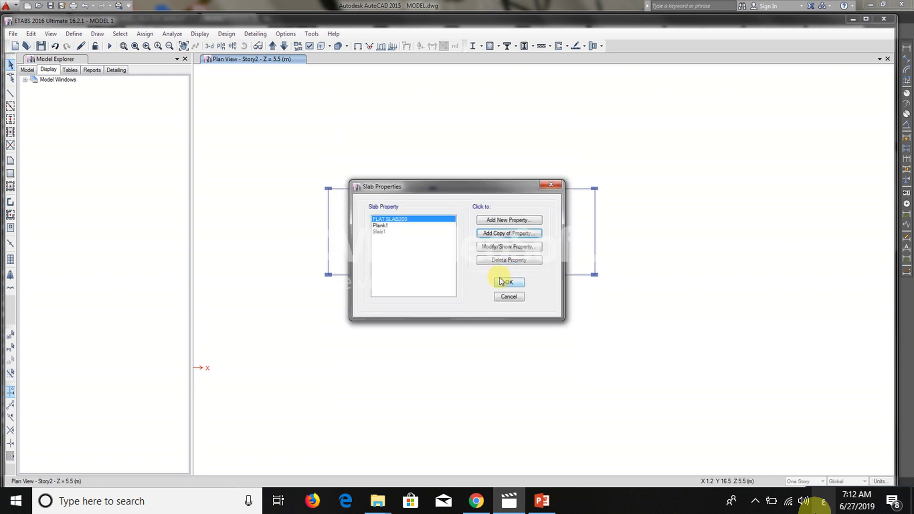
pyautogui.click(508, 283)
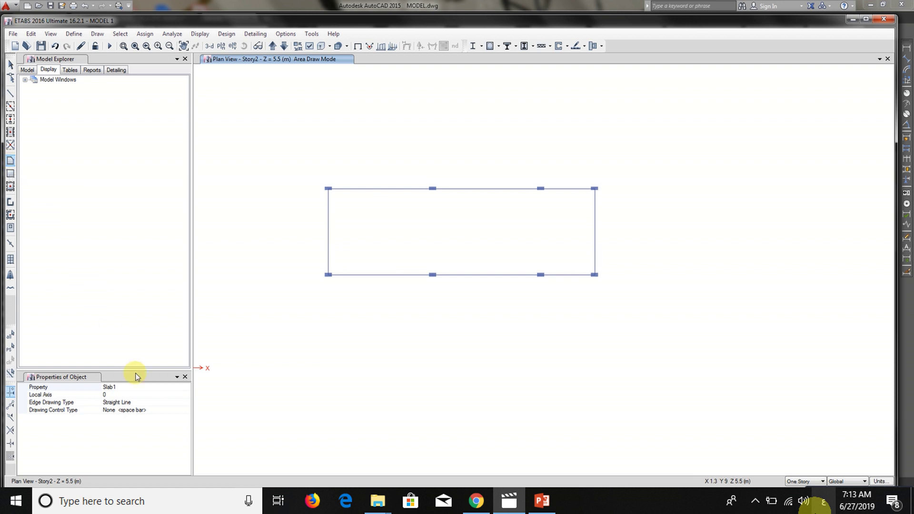
# - Begin a FLAT SLAB200 floor area on Story2 along the upper beam line, from the upper-left to the upper-right corner column
pyautogui.click(188, 388)
pyautogui.click(186, 388)
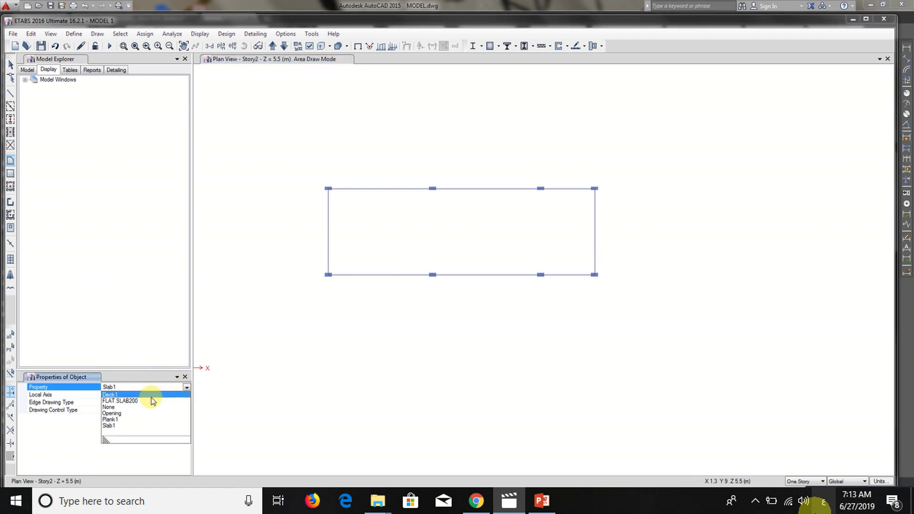
pyautogui.click(134, 402)
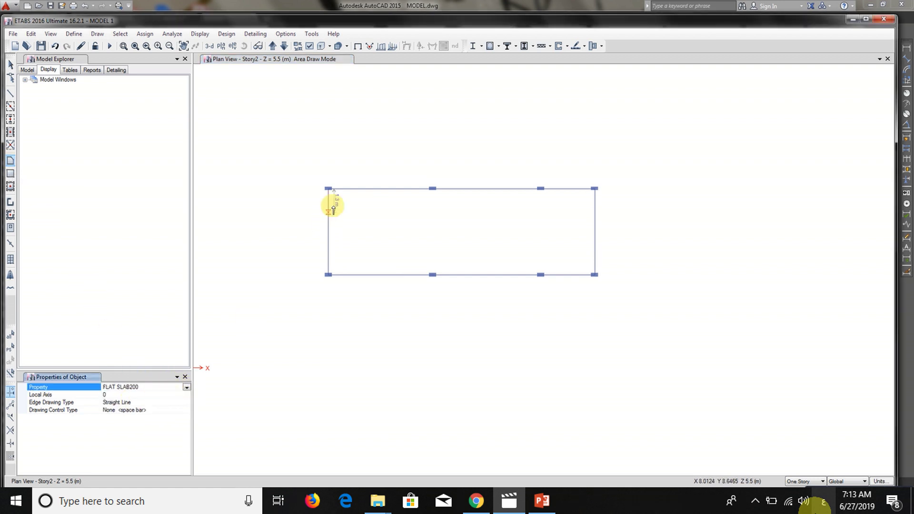
pyautogui.scroll(2, 335, 187)
pyautogui.click(322, 190)
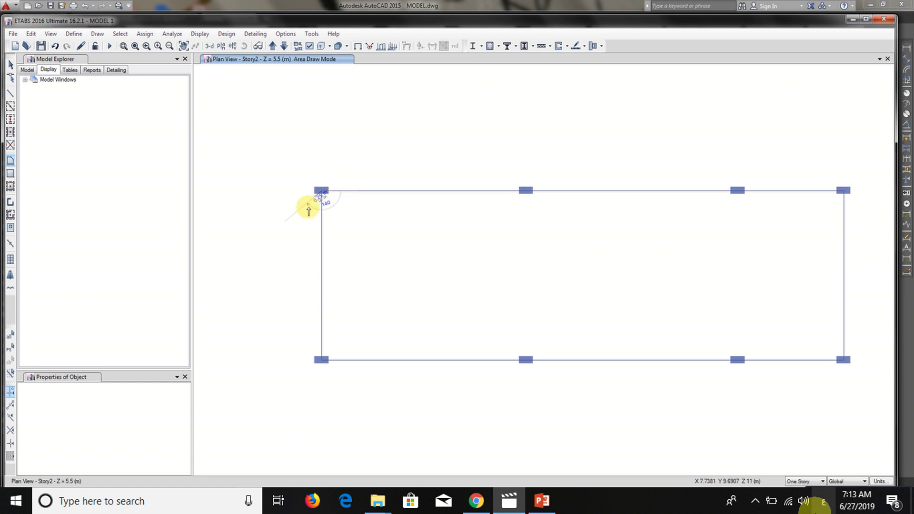
pyautogui.scroll(-2, 334, 238)
pyautogui.scroll(2, 599, 251)
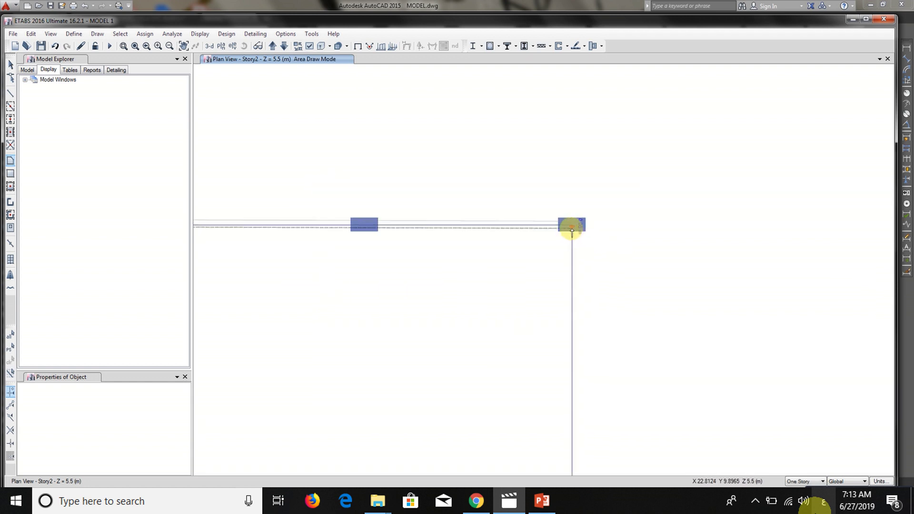
pyautogui.click(572, 224)
# - Complete the FLAT SLAB200 outline through the lower-right and lower-left corner columns back to its start, and end area drawing
pyautogui.scroll(-2, 598, 183)
pyautogui.scroll(2, 596, 383)
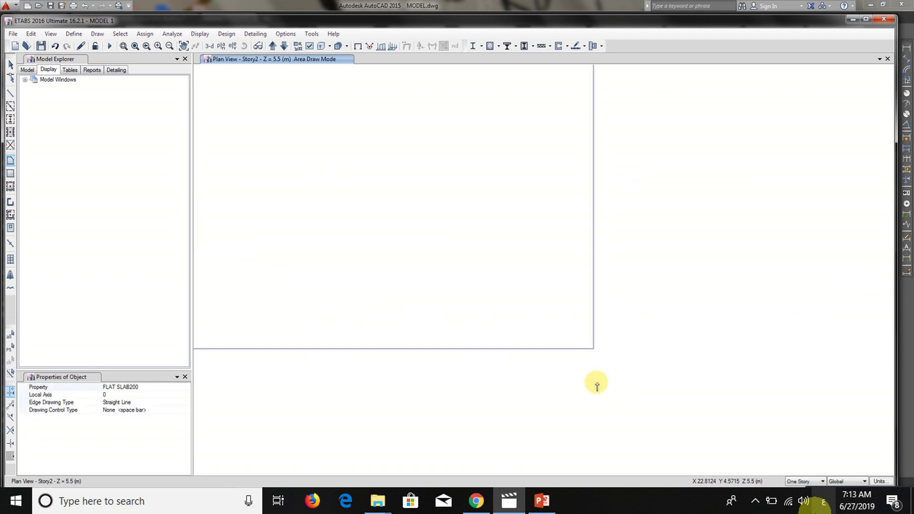
pyautogui.click(591, 349)
pyautogui.scroll(-1, 614, 344)
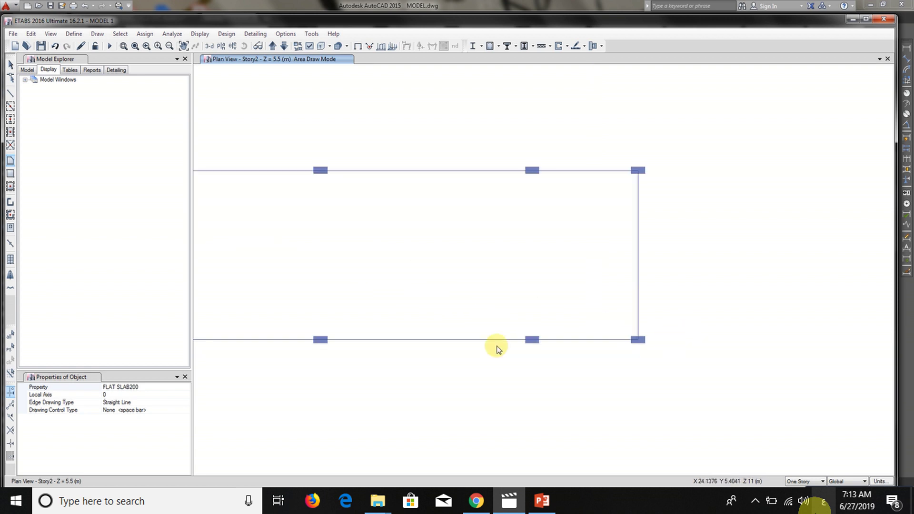
pyautogui.scroll(-1, 419, 344)
pyautogui.scroll(3, 286, 350)
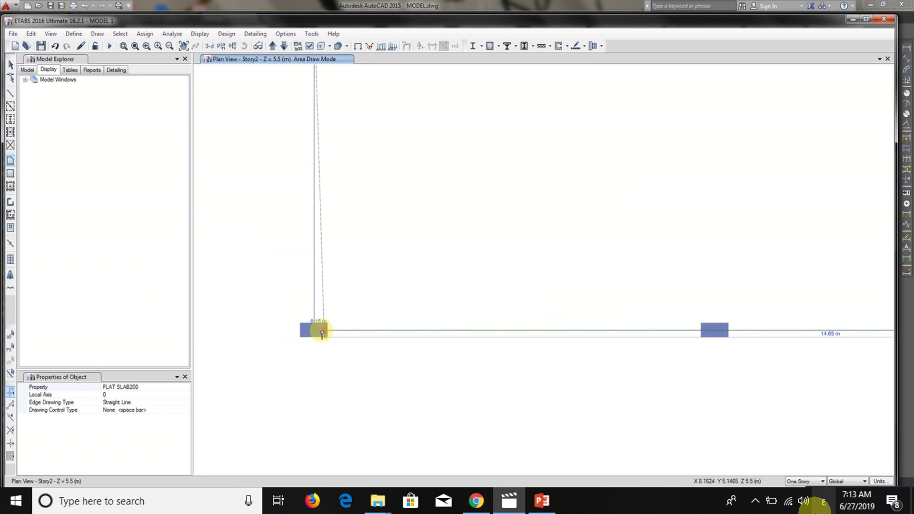
pyautogui.click(313, 332)
pyautogui.scroll(-3, 323, 303)
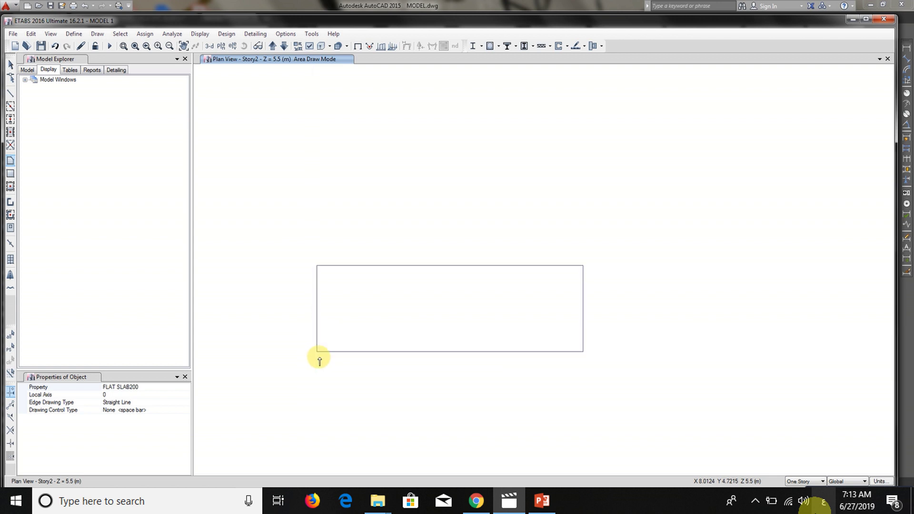
pyautogui.scroll(3, 317, 262)
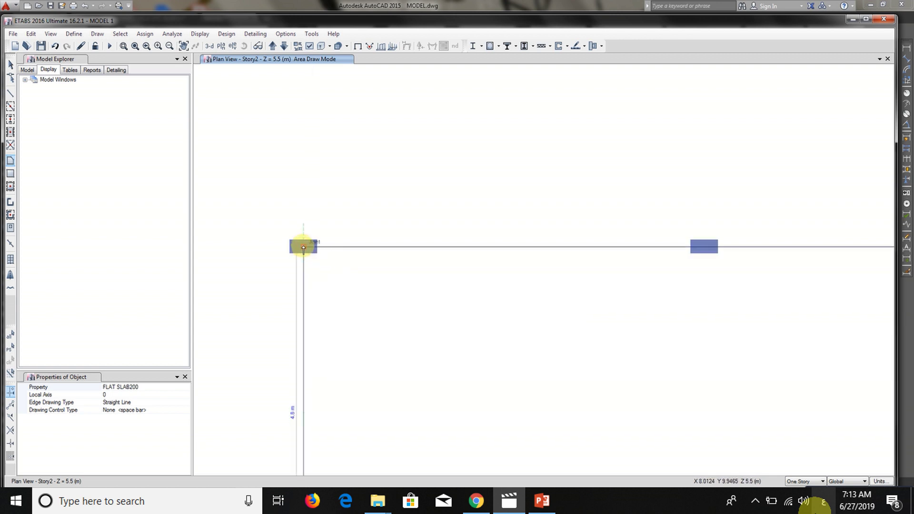
pyautogui.click(303, 247)
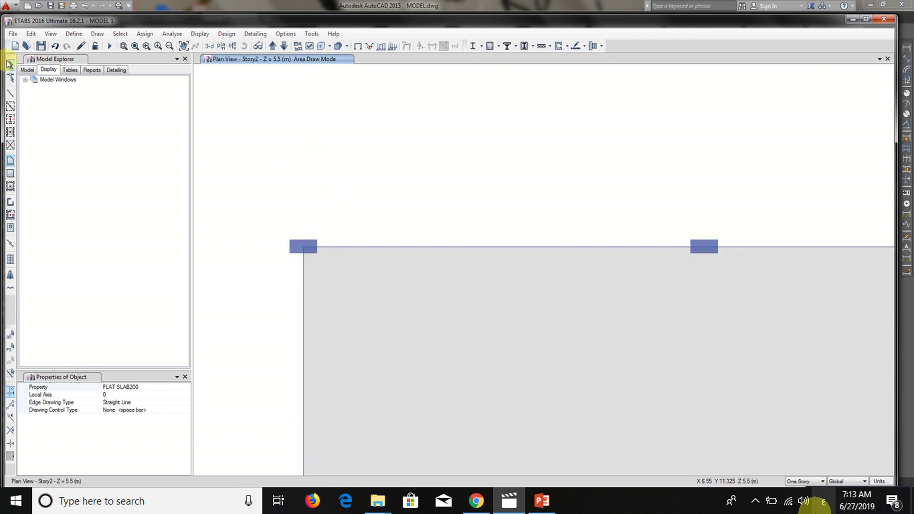
pyautogui.click(10, 63)
# - Select the Story2 slab and expand its outline with a 100 mm shell offset
pyautogui.scroll(-3, 305, 124)
pyautogui.scroll(4, 412, 162)
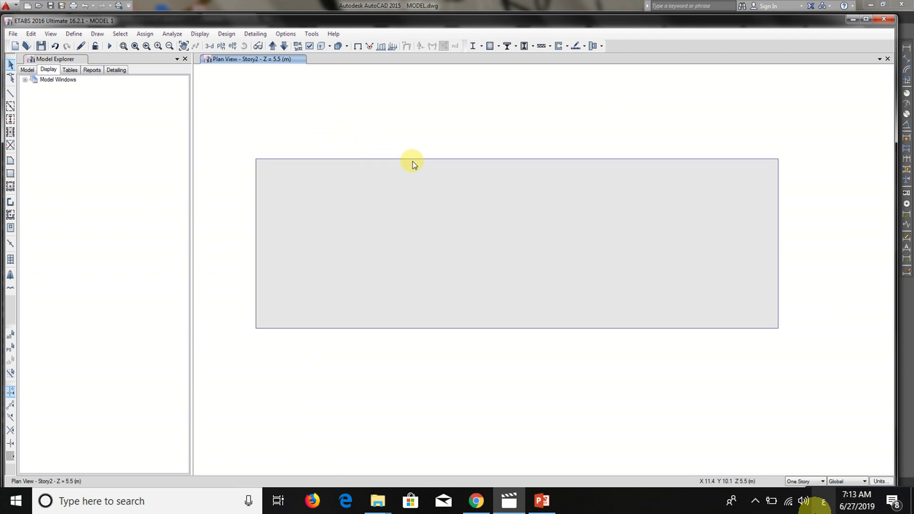
pyautogui.click(473, 170)
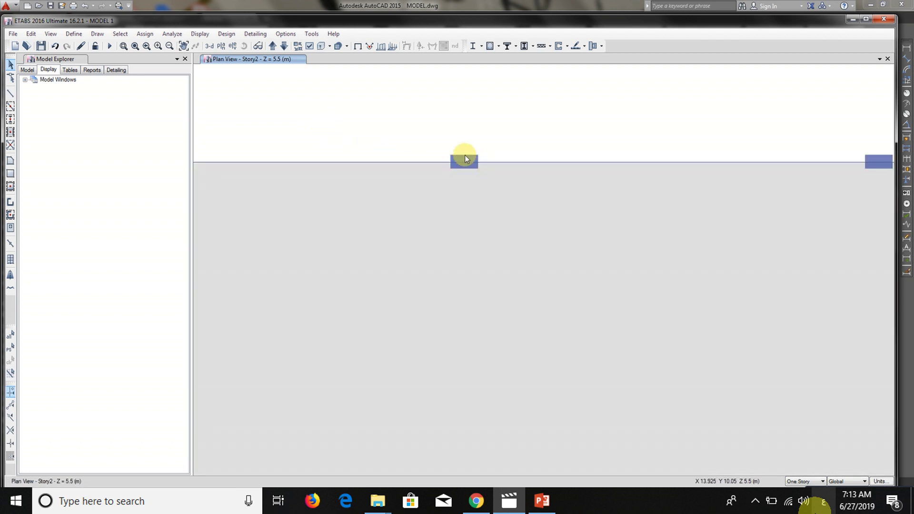
pyautogui.scroll(-3, 464, 173)
pyautogui.click(461, 191)
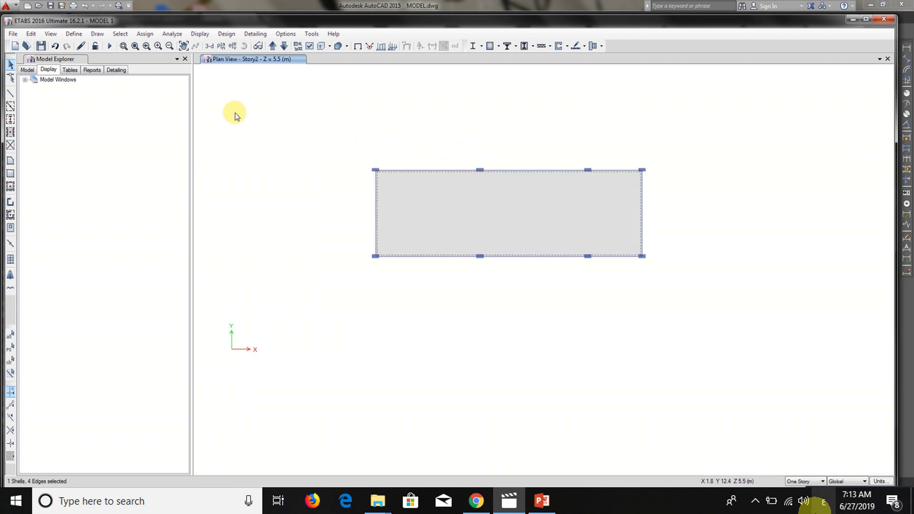
pyautogui.click(31, 34)
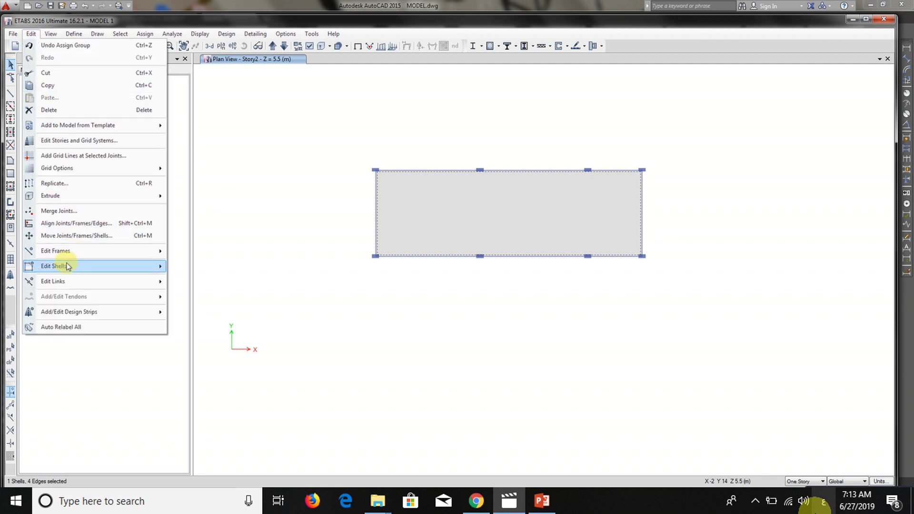
pyautogui.moveTo(66, 270)
pyautogui.click(212, 292)
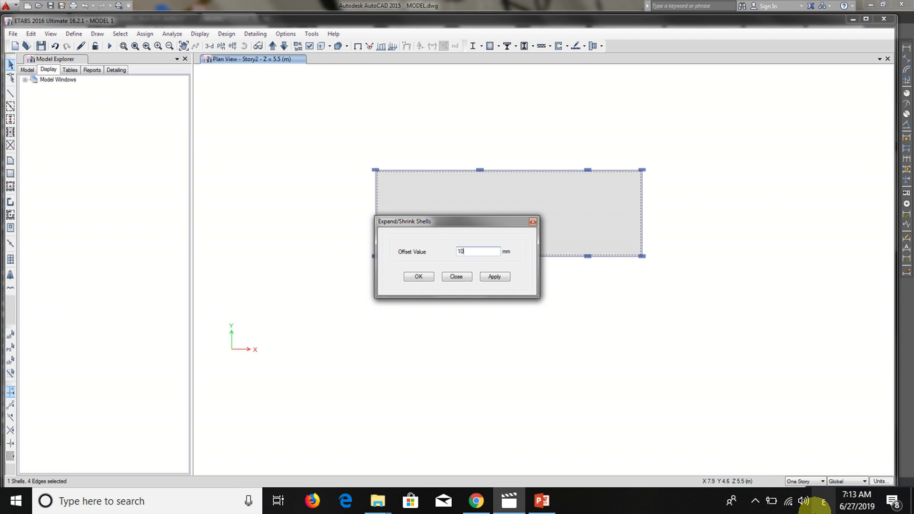
pyautogui.click(494, 277)
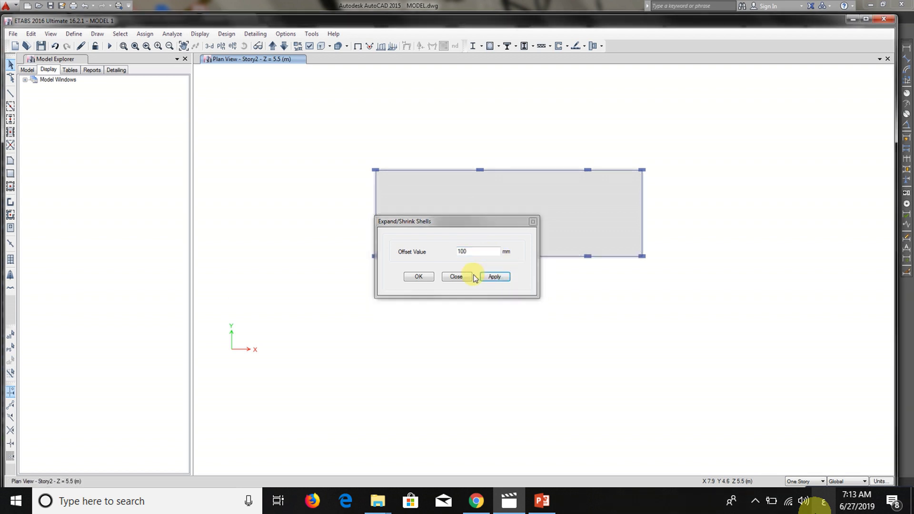
pyautogui.click(458, 277)
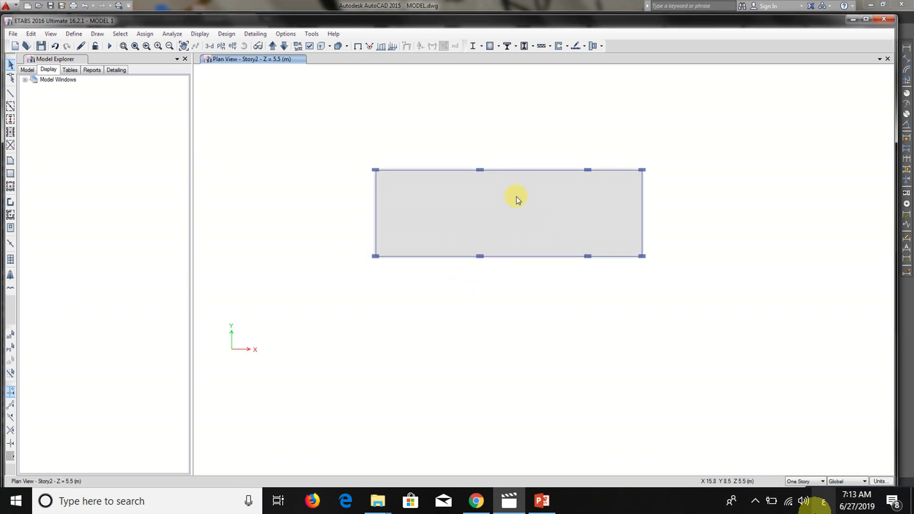
# - Examine the expanded slab in plan and in the 3D view, switching the extruded display on and off
pyautogui.scroll(3, 518, 194)
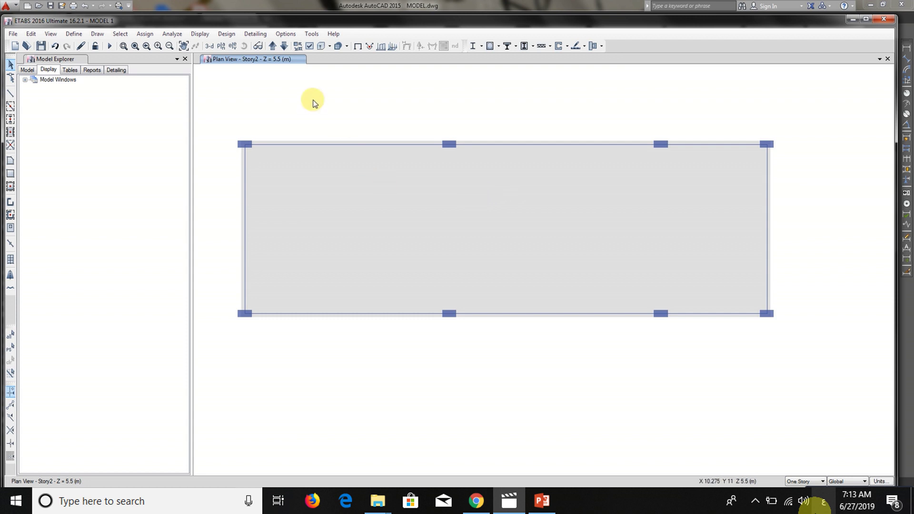
pyautogui.click(208, 49)
pyautogui.scroll(4, 643, 147)
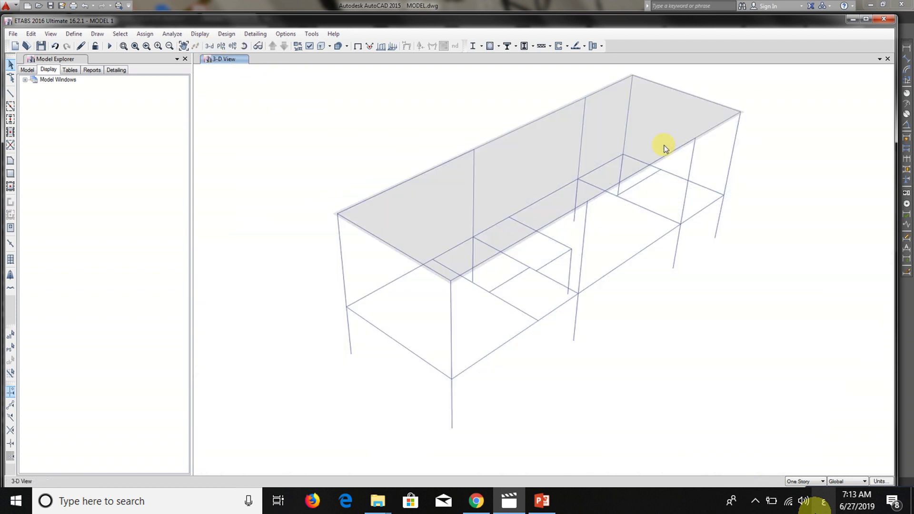
pyautogui.click(322, 46)
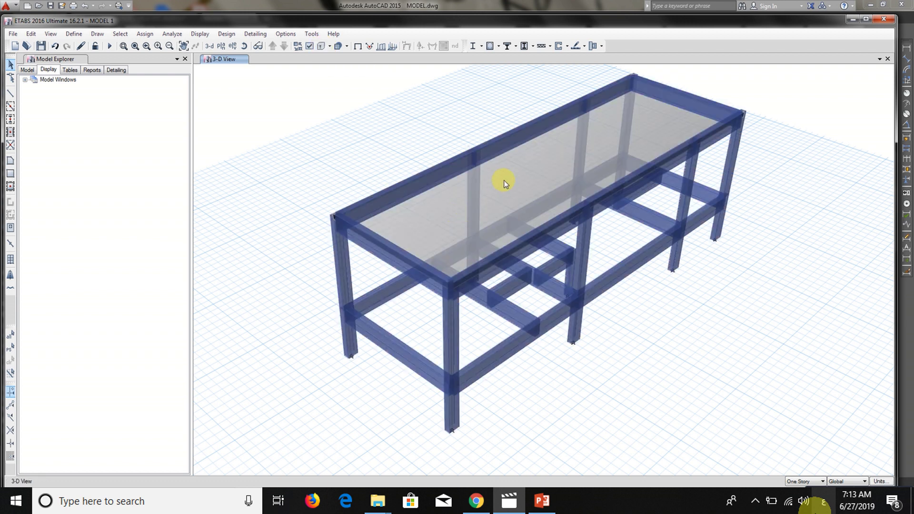
pyautogui.click(322, 47)
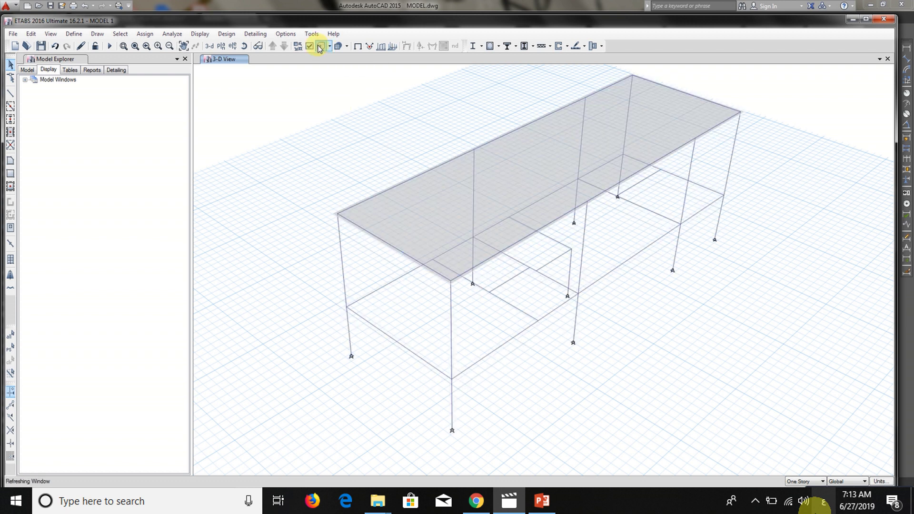
# - Display the plan view of Story2 and frame its slab
pyautogui.click(244, 46)
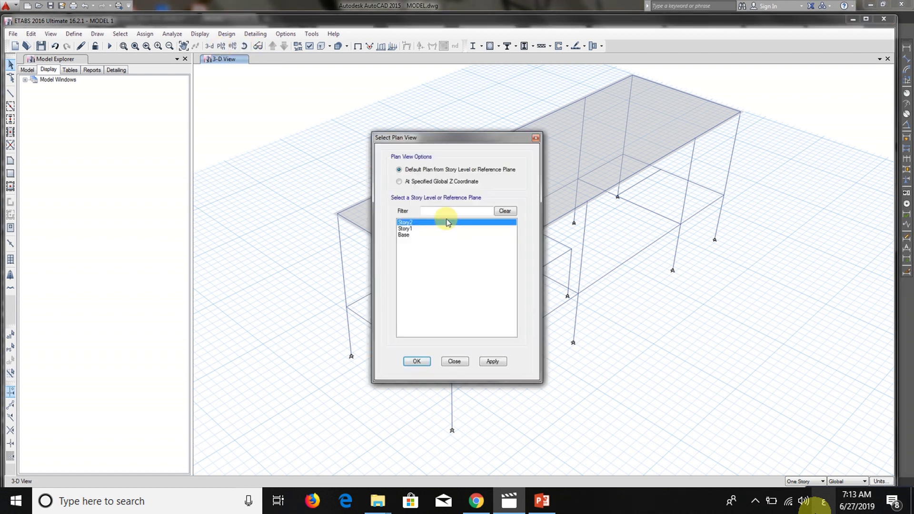
pyautogui.click(491, 361)
pyautogui.click(454, 362)
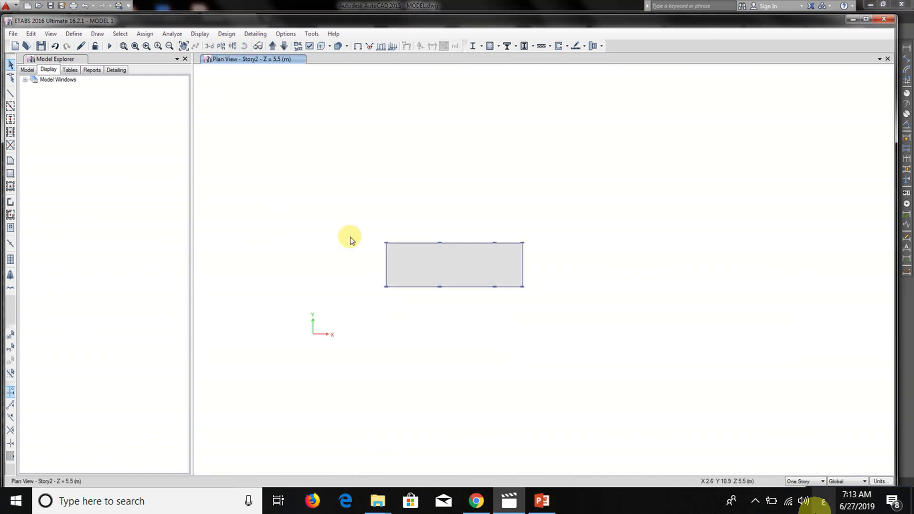
pyautogui.scroll(1, 414, 249)
pyautogui.scroll(1, 409, 243)
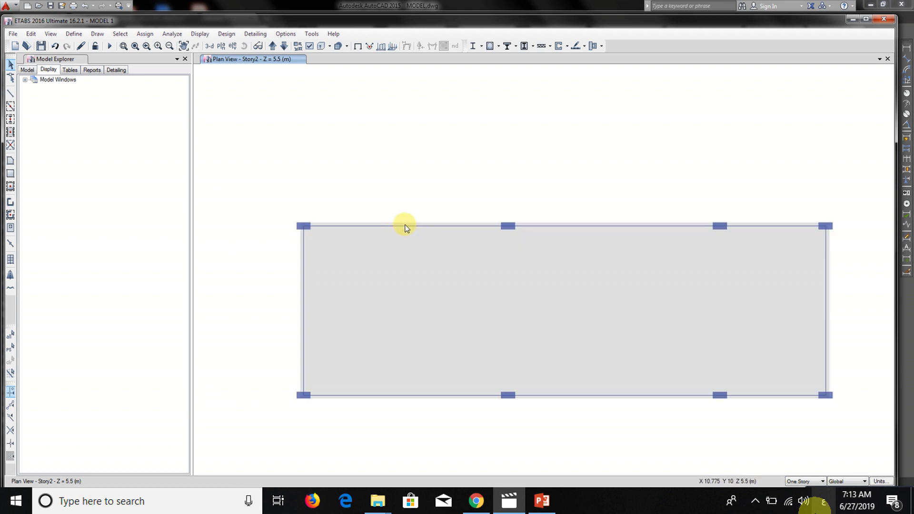
# - Switch to MODEL.dwg in AutoCAD, read the parapet height above the top of slab on the elevation, and return to ETABS
pyautogui.moveTo(243, 500)
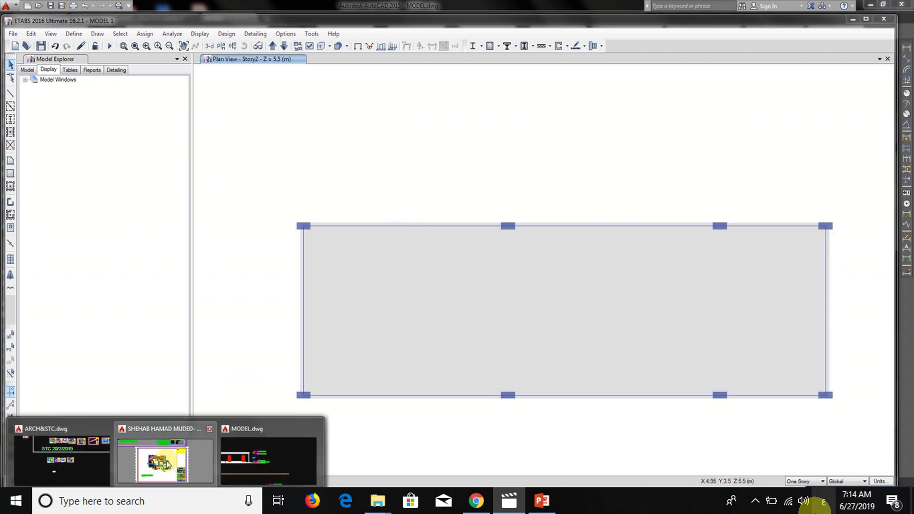
pyautogui.click(253, 440)
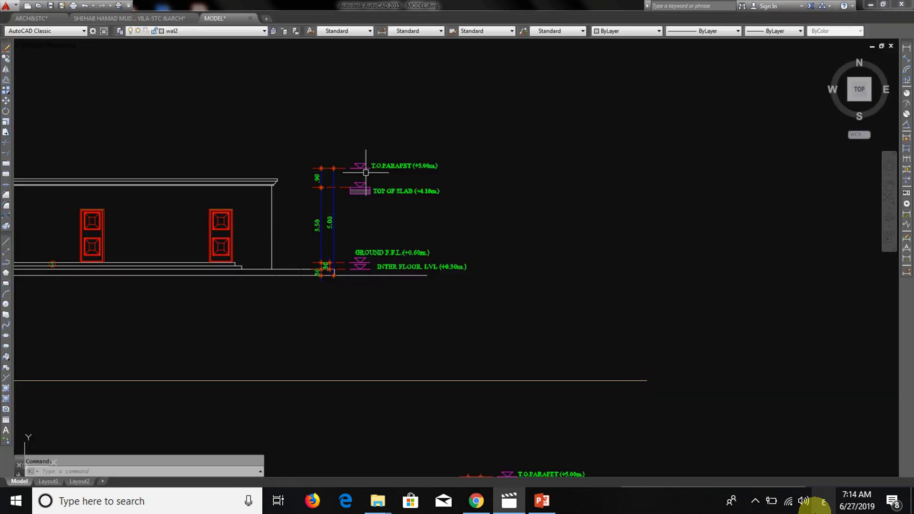
pyautogui.scroll(2, 352, 173)
pyautogui.scroll(2, 314, 173)
pyautogui.scroll(-1, 284, 190)
pyautogui.scroll(-2, 307, 176)
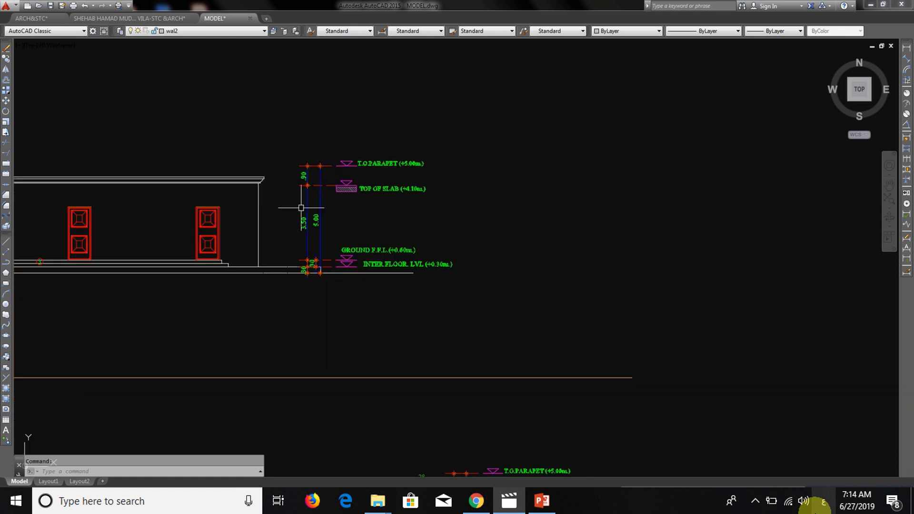
pyautogui.hotkey('alt', 'Tab')
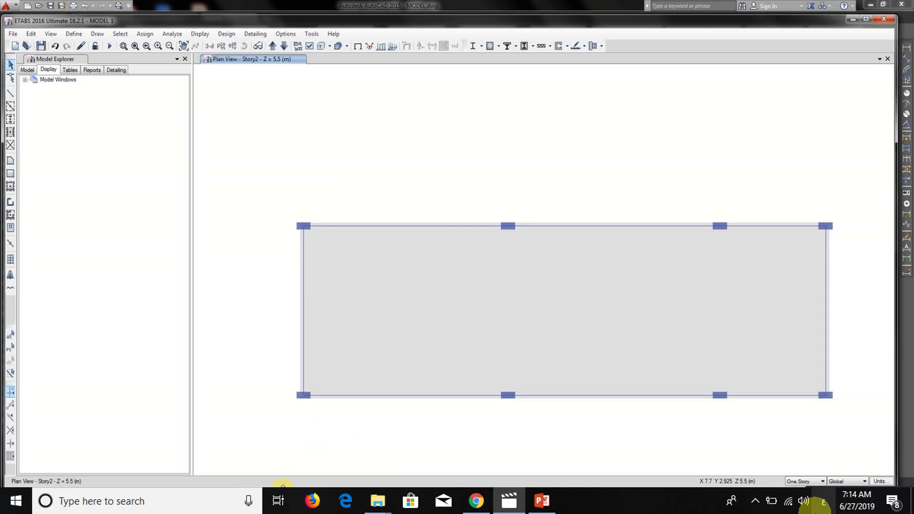
# - Calculate the parapet line load as 0.9 * 25 * 0.2 in Calculator and put it away
pyautogui.hotkey('alt', 'Tab')
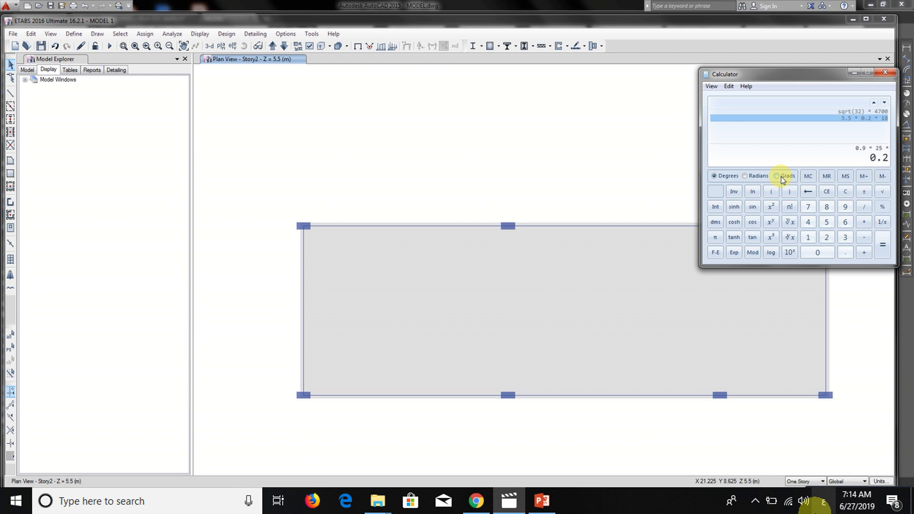
pyautogui.press('Return')
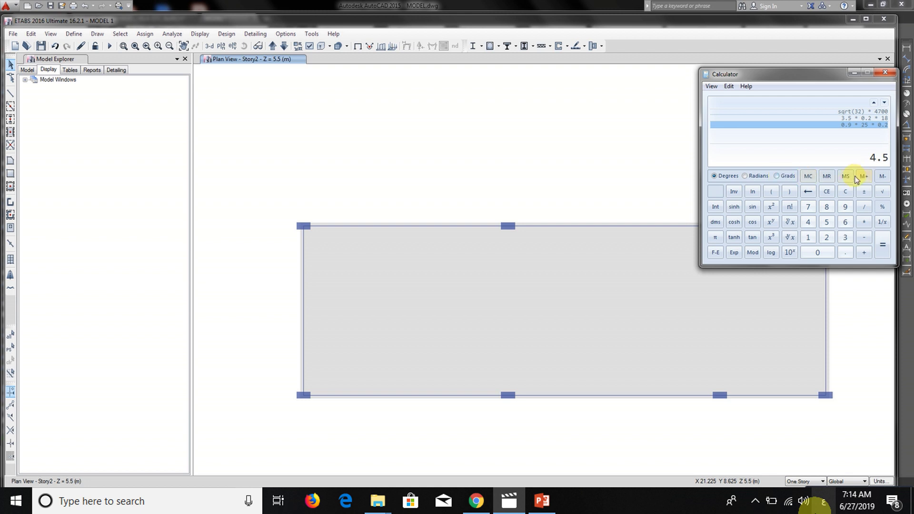
pyautogui.click(854, 73)
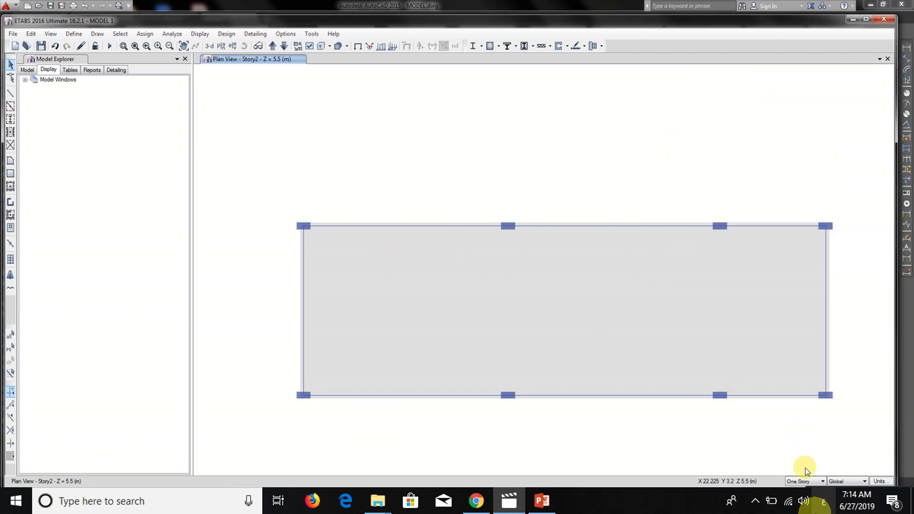
# - Select all Story2 beams and assign them a uniform gravity load of 5 kN/m in the SID pattern, replacing existing loads
pyautogui.moveTo(389, 249); pyautogui.dragTo(364, 203)
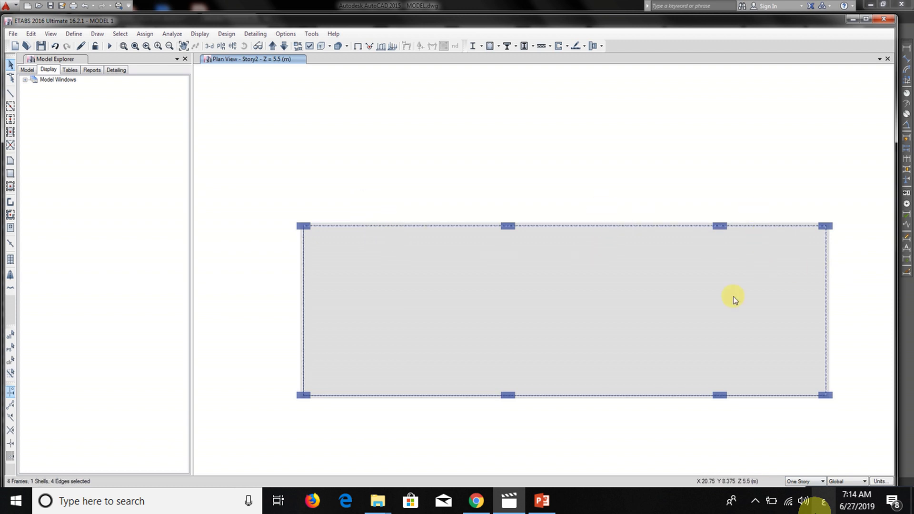
pyautogui.moveTo(783, 414); pyautogui.dragTo(551, 355)
pyautogui.click(400, 296)
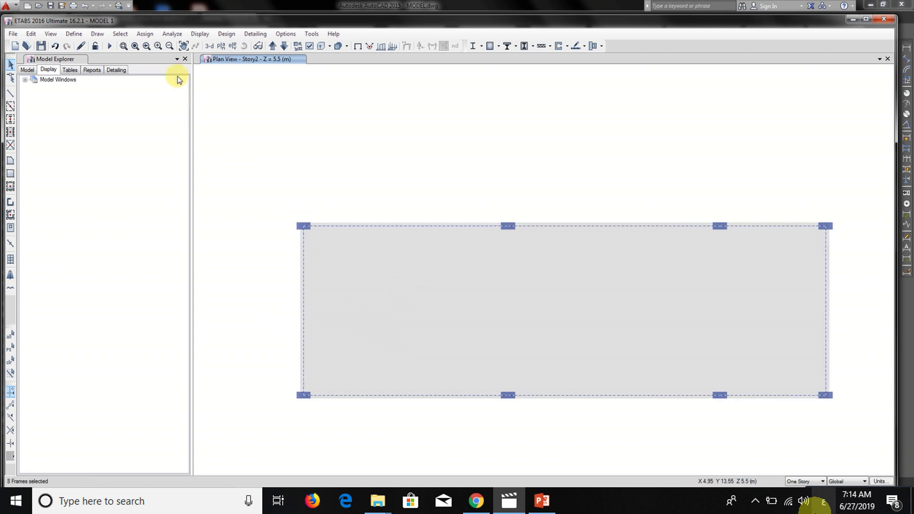
pyautogui.click(145, 34)
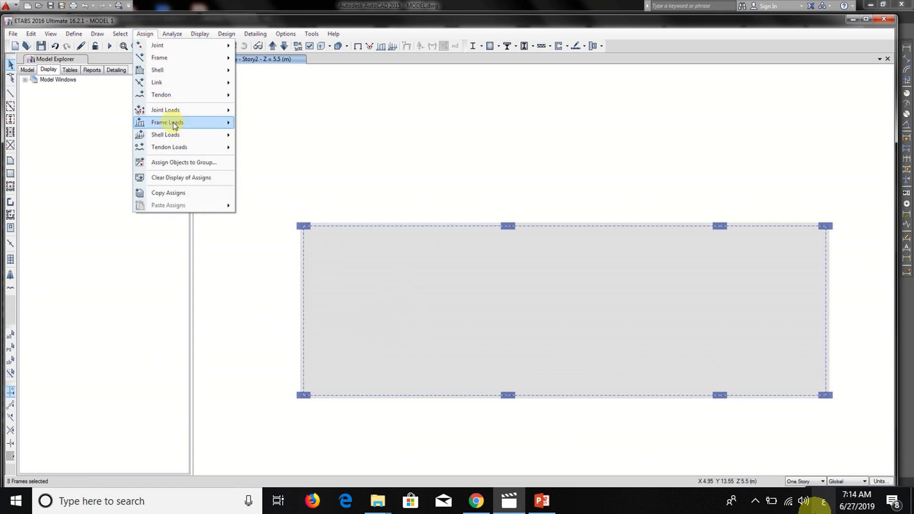
pyautogui.moveTo(167, 122)
pyautogui.click(275, 135)
pyautogui.click(482, 198)
pyautogui.click(476, 198)
pyautogui.moveTo(384, 327); pyautogui.dragTo(347, 327)
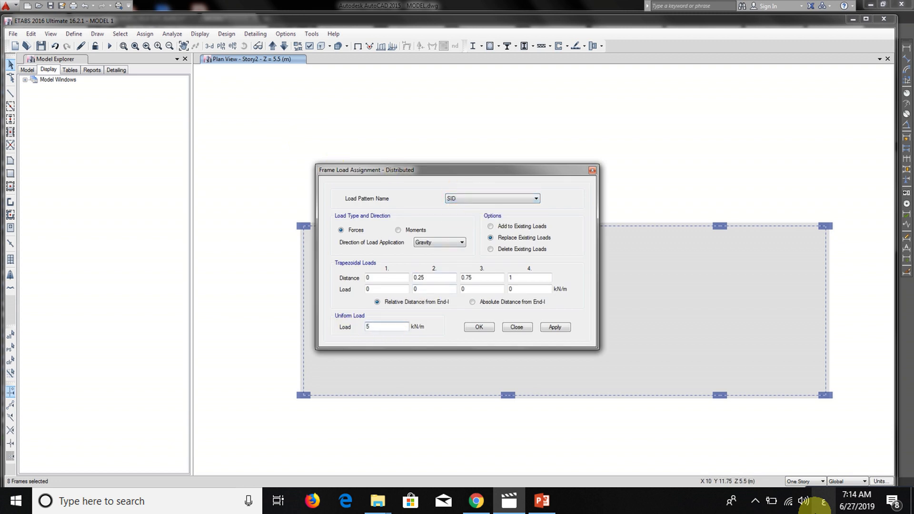
pyautogui.click(557, 328)
pyautogui.click(517, 328)
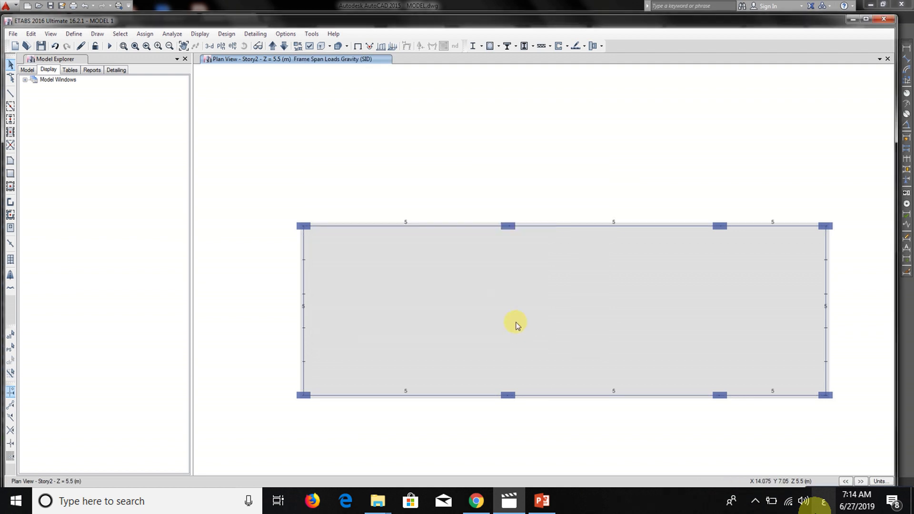
# - Check the distributed SID loads of both stories in the 3D view and return to the Story2 plan
pyautogui.click(209, 46)
pyautogui.scroll(3, 681, 128)
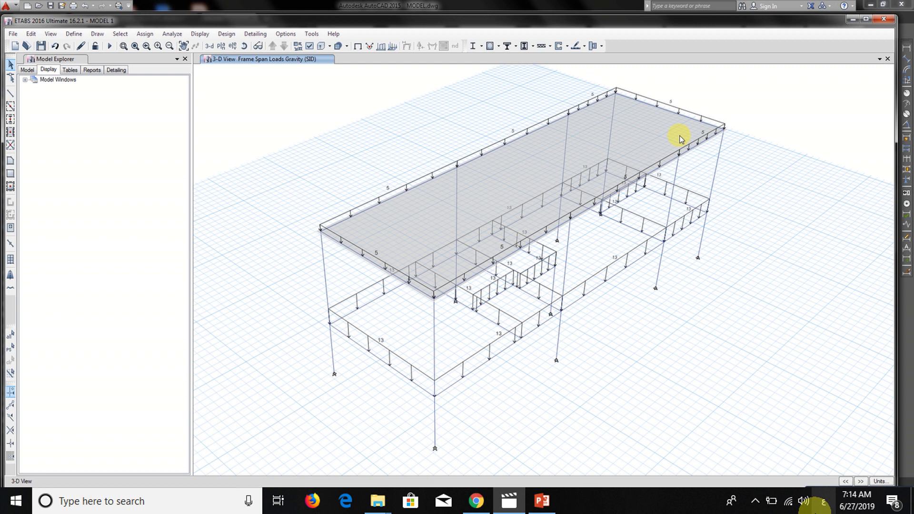
pyautogui.click(221, 47)
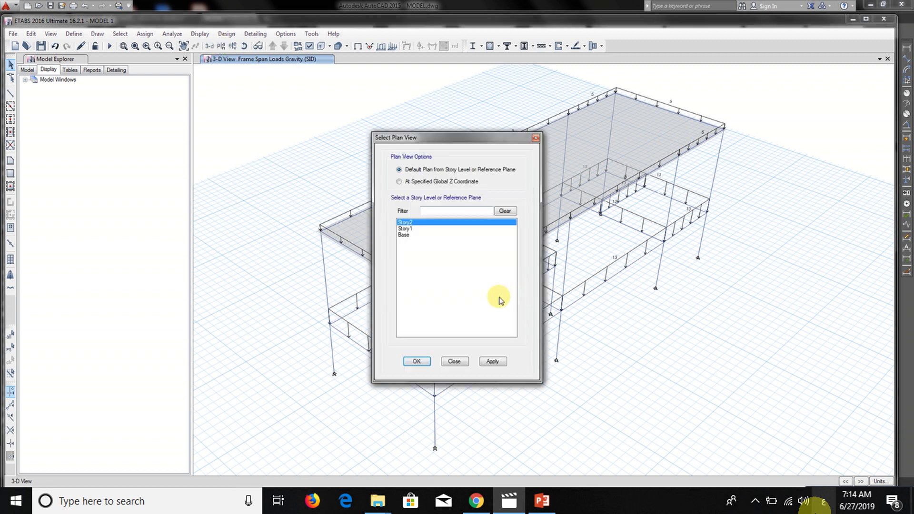
pyautogui.click(494, 362)
pyautogui.click(461, 364)
pyautogui.scroll(-3, 298, 235)
pyautogui.scroll(3, 466, 268)
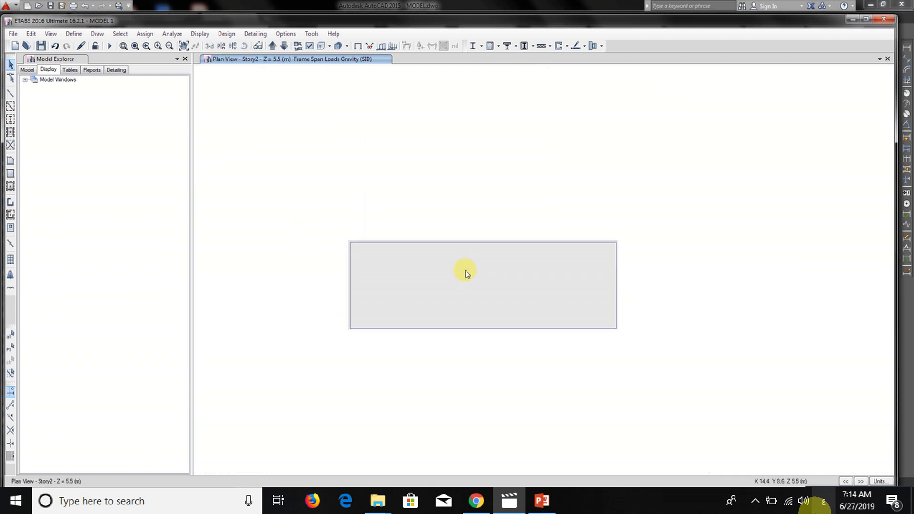
# - Select the Story2 slab and choose D1 as its shell diaphragm assignment
pyautogui.click(436, 284)
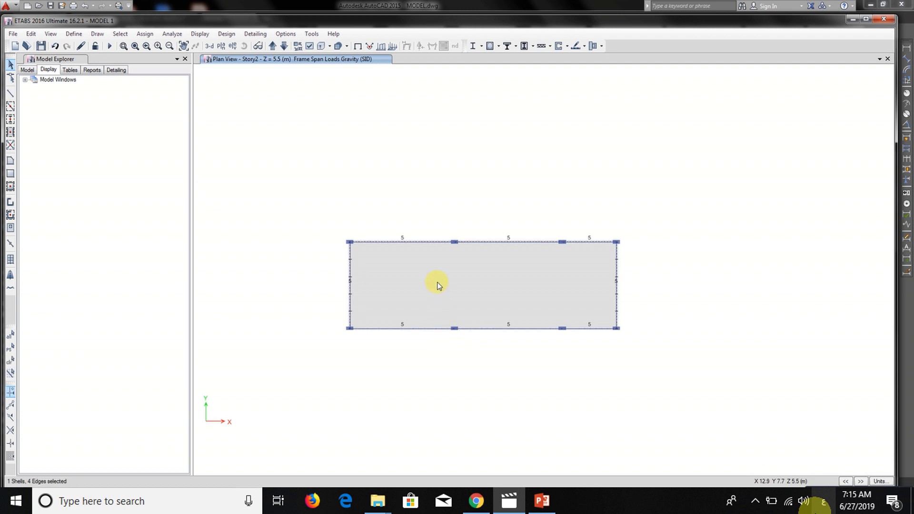
pyautogui.click(146, 34)
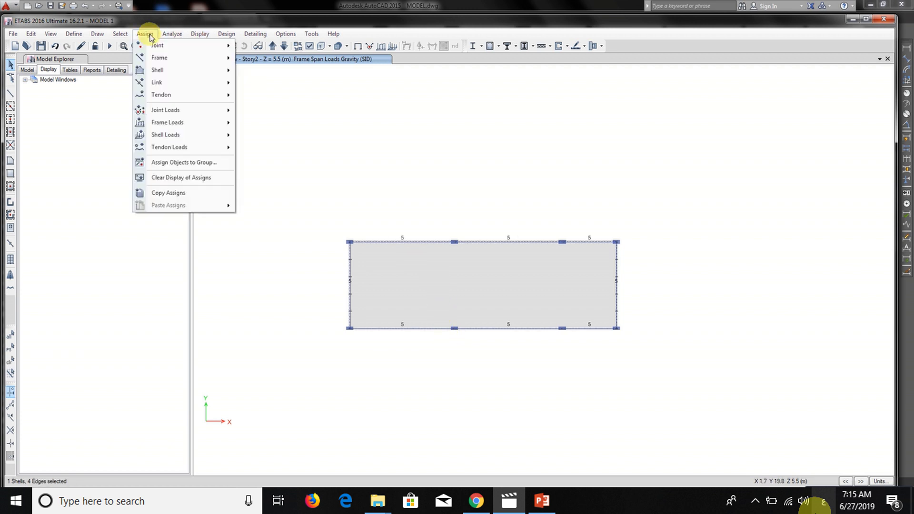
pyautogui.moveTo(158, 71)
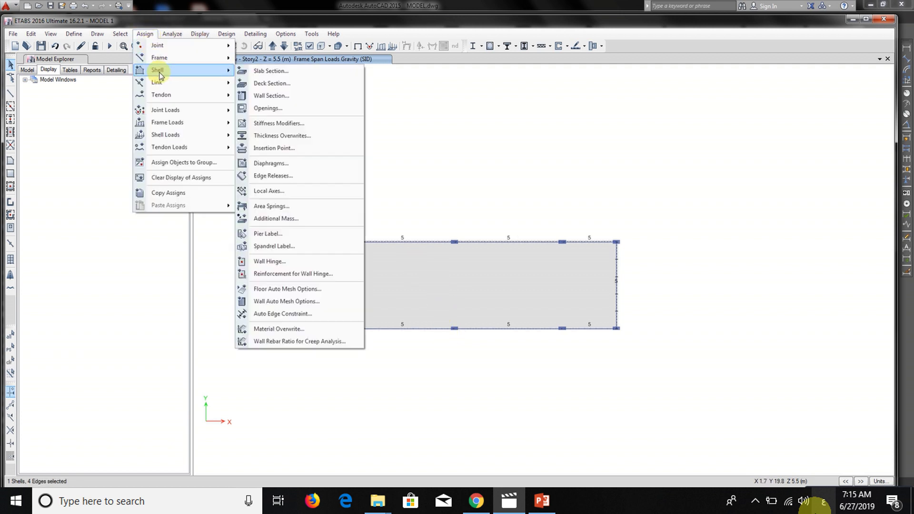
pyautogui.click(283, 163)
pyautogui.click(406, 187)
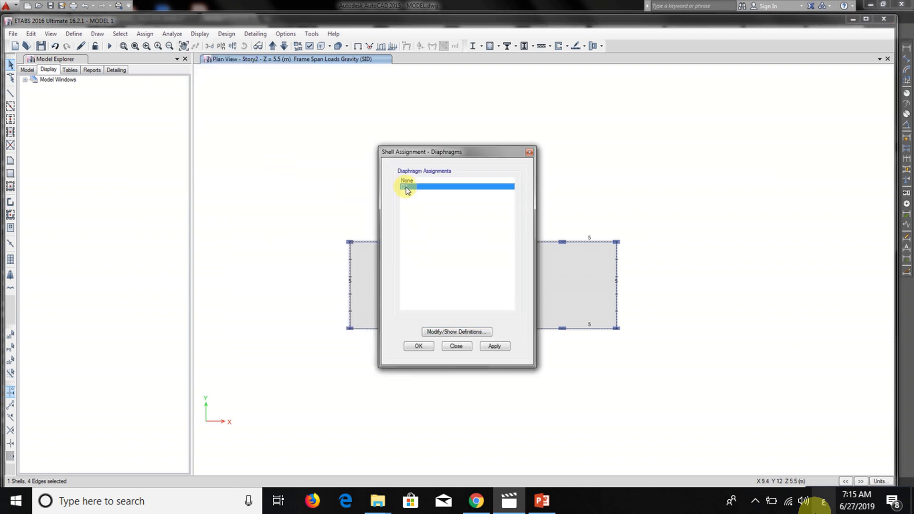
# - Review the definition of diaphragm D1 and accept it
pyautogui.click(449, 332)
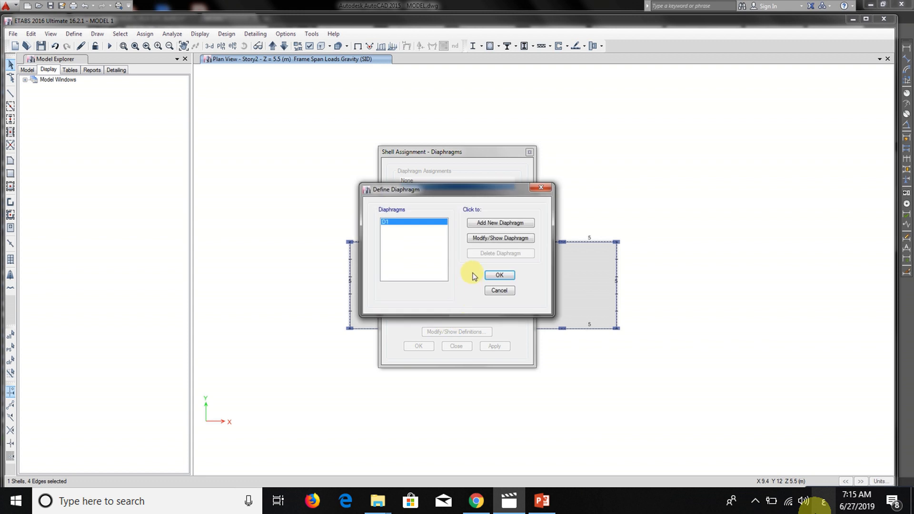
pyautogui.click(495, 238)
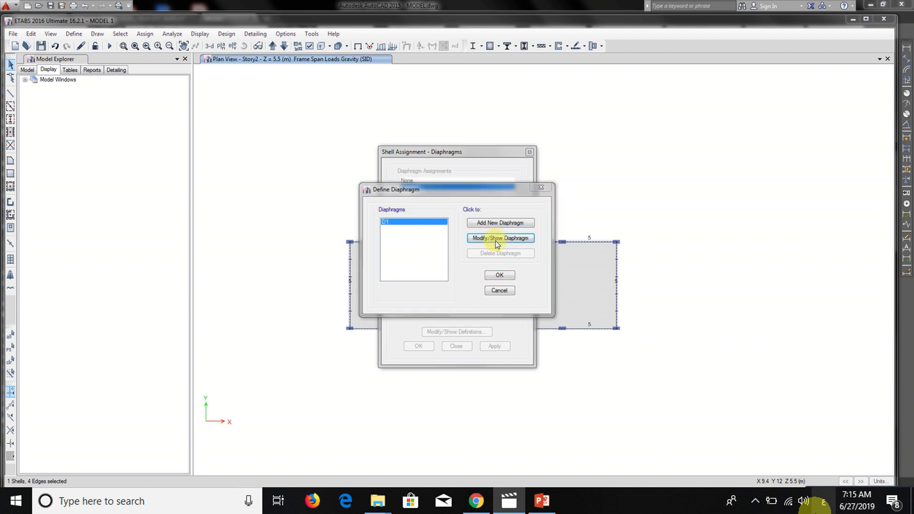
pyautogui.click(398, 259)
pyautogui.click(432, 285)
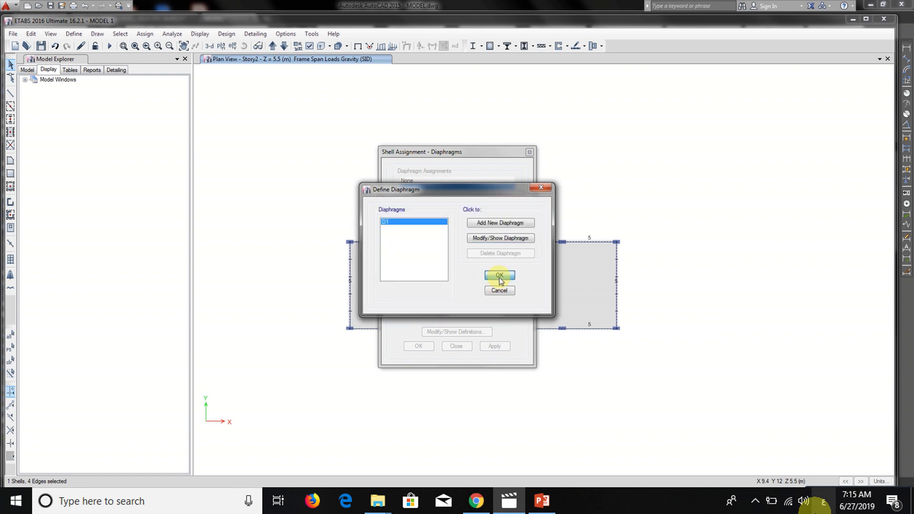
pyautogui.click(499, 275)
# - Apply diaphragm D1 to the selected slab, check its extent in plan, and close the assignment
pyautogui.click(486, 346)
pyautogui.moveTo(482, 154); pyautogui.dragTo(236, 119)
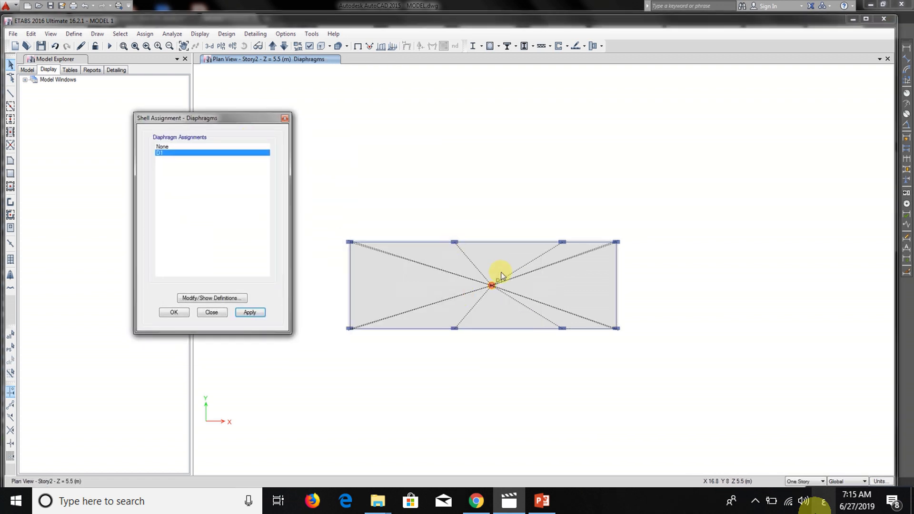
pyautogui.click(212, 313)
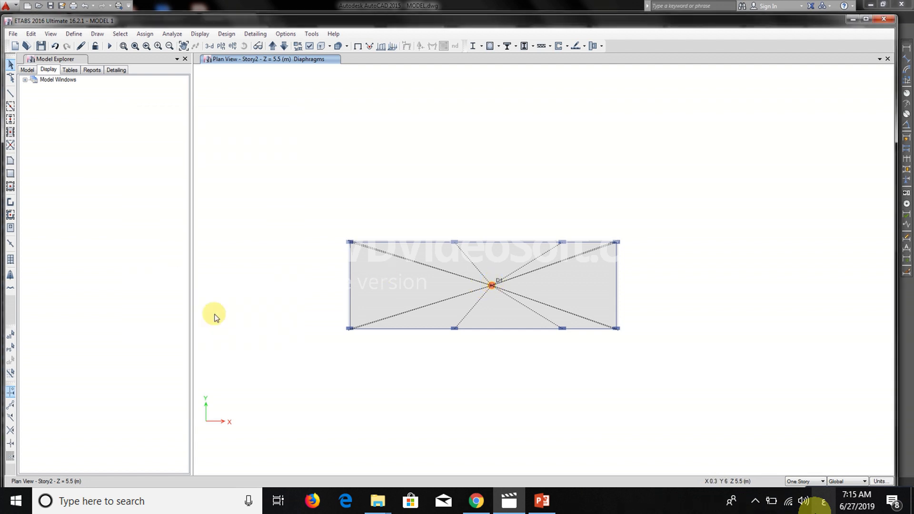
# - Select the Story2 slab and assign it the Default floor auto mesh option, with restraints added on edges whose corners are restrained
pyautogui.click(379, 290)
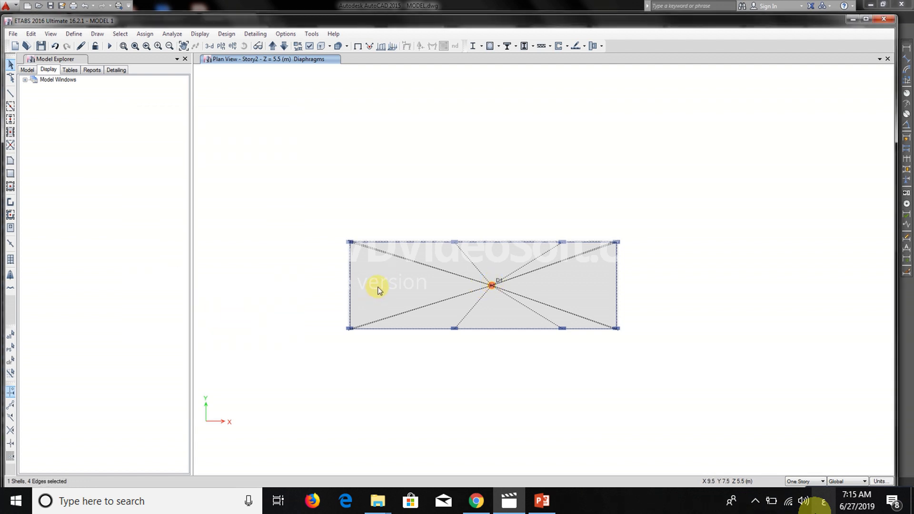
pyautogui.click(145, 34)
pyautogui.moveTo(180, 71)
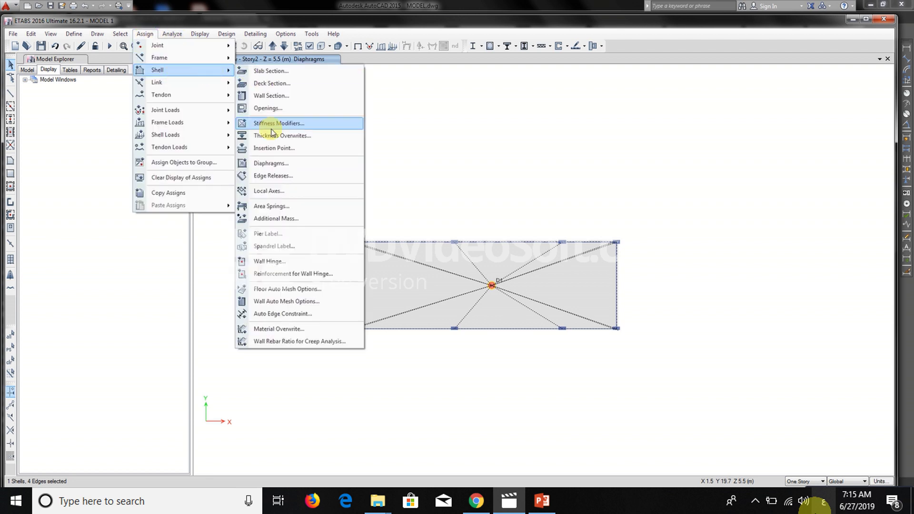
pyautogui.click(280, 290)
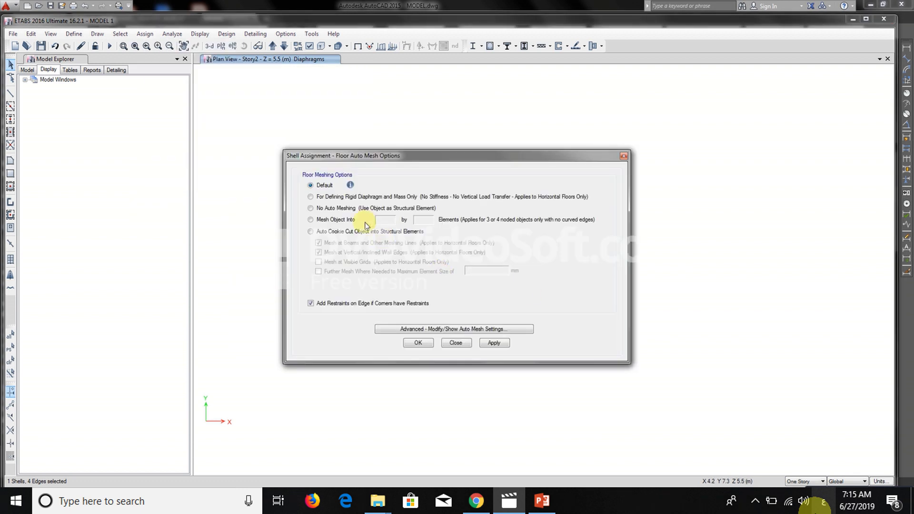
pyautogui.click(493, 343)
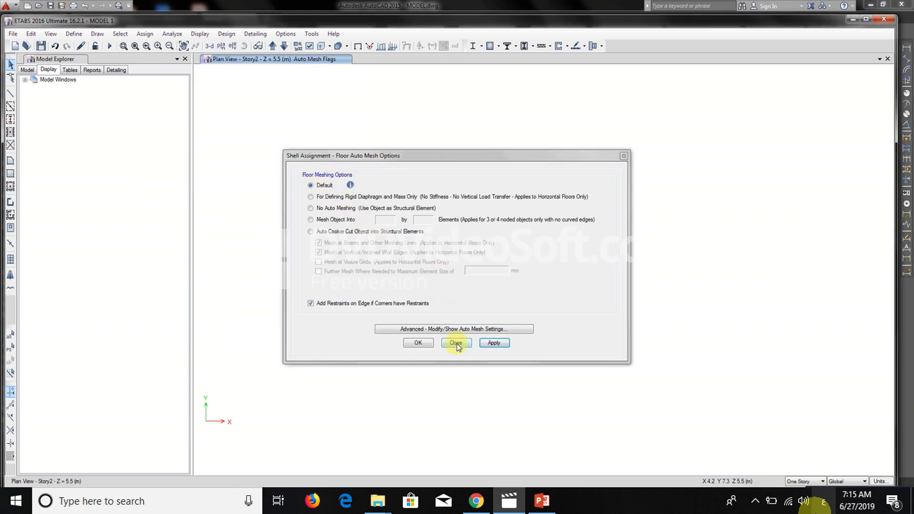
pyautogui.click(456, 343)
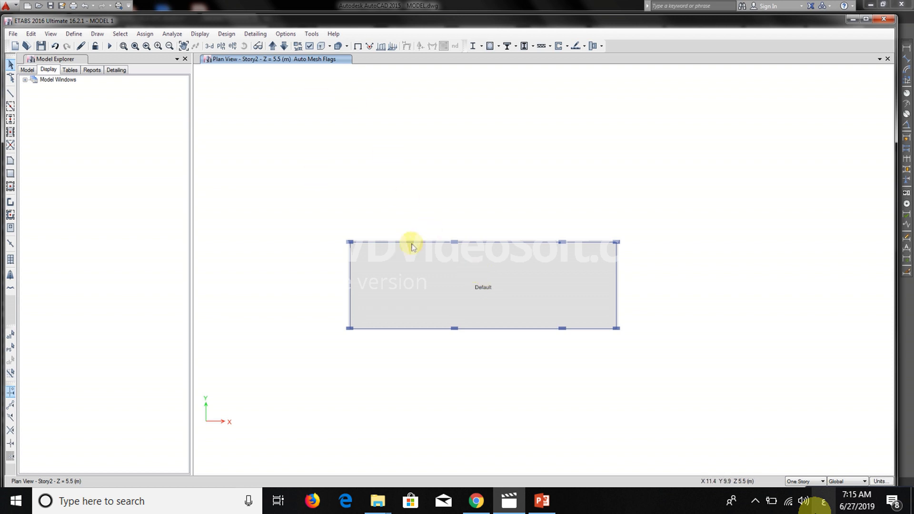
# - Examine the general view options, including the shell analysis mesh display, and close them
pyautogui.click(309, 48)
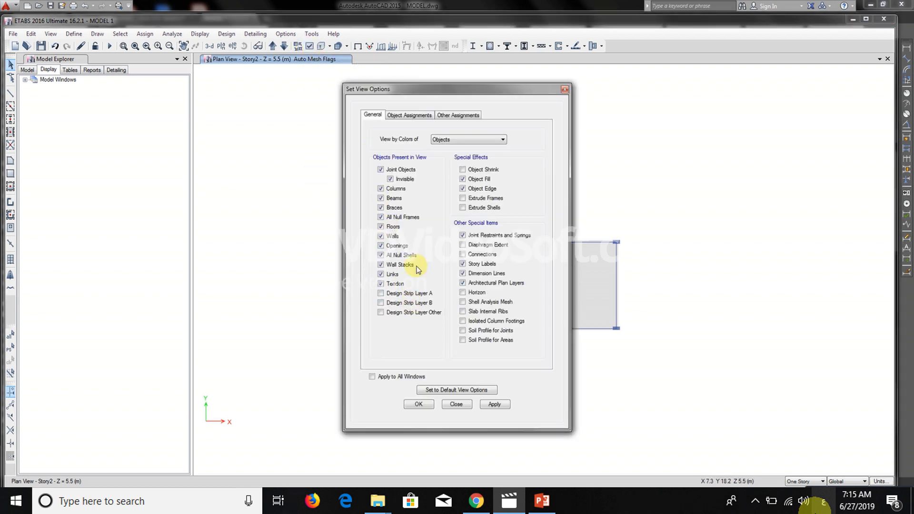
pyautogui.moveTo(419, 87); pyautogui.dragTo(216, 80)
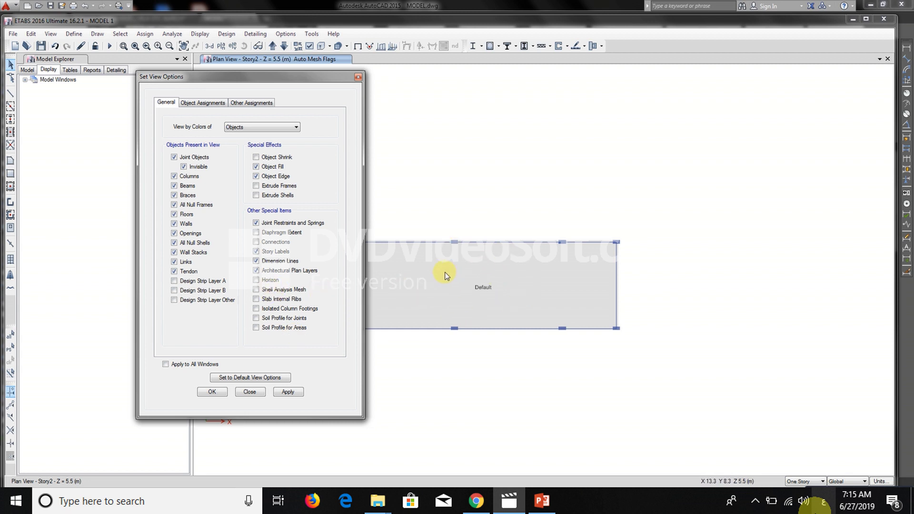
pyautogui.click(251, 394)
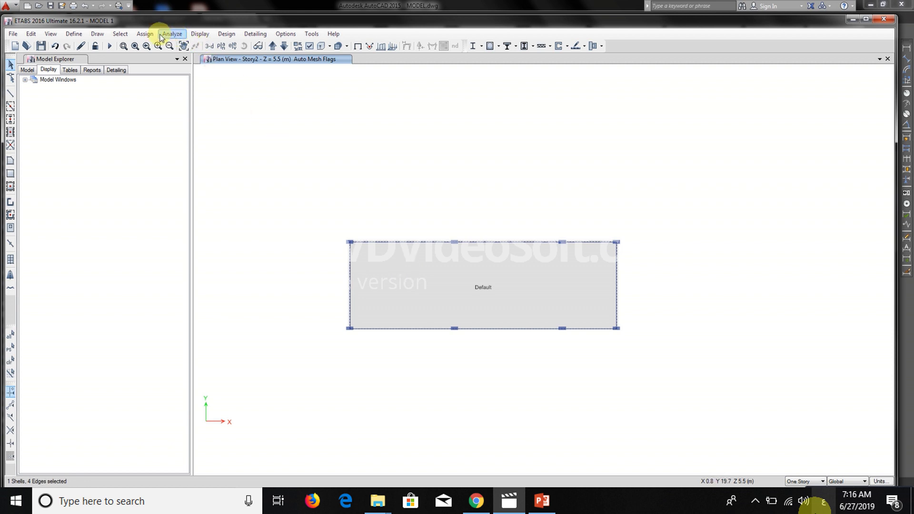
# - Assign a uniform Live load of 2 kN/m² in the gravity direction to the selected Story2 slab, replacing existing loads
pyautogui.click(146, 33)
pyautogui.moveTo(164, 123)
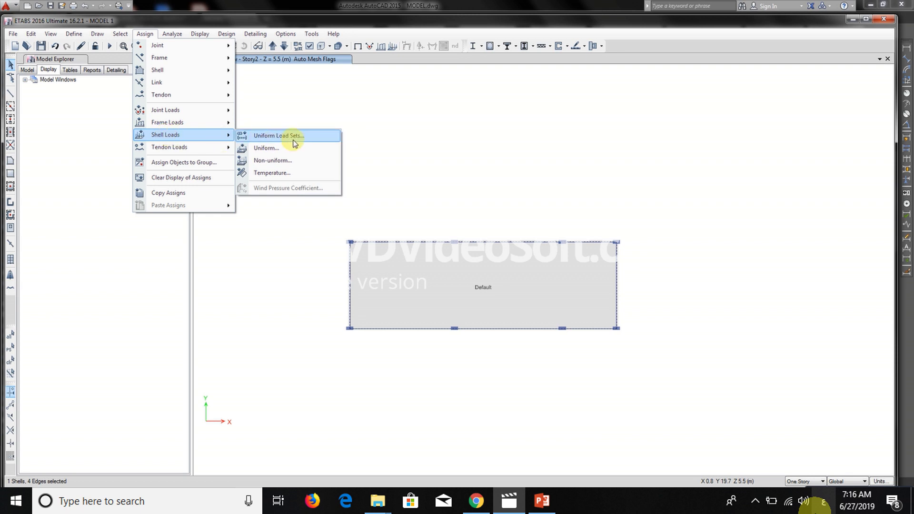
pyautogui.click(300, 153)
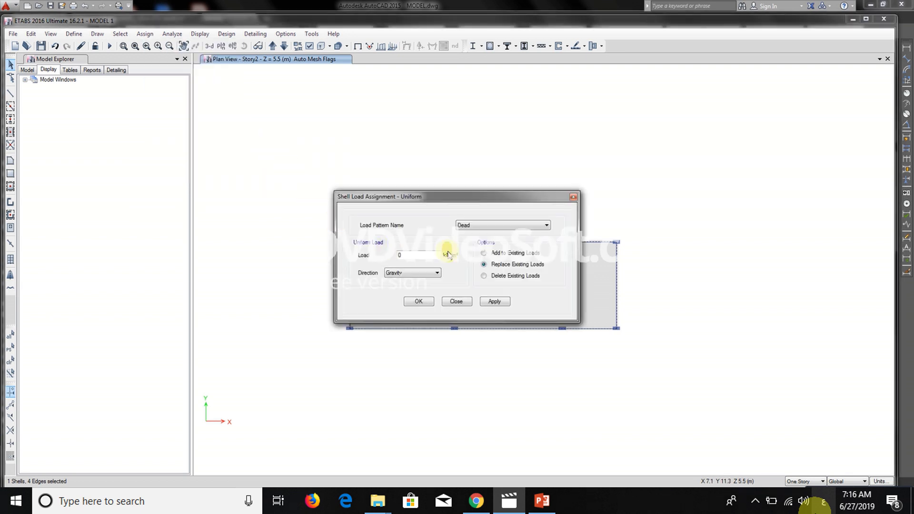
pyautogui.click(483, 228)
pyautogui.click(478, 240)
pyautogui.click(494, 302)
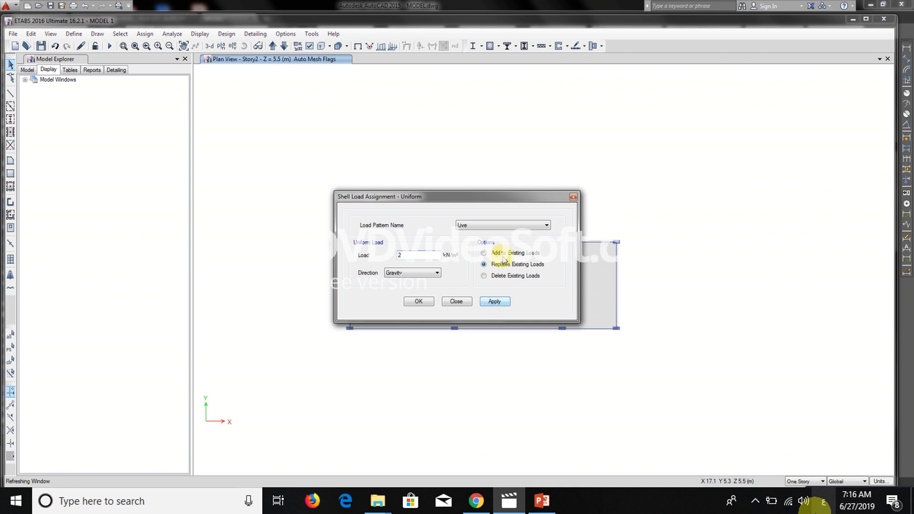
pyautogui.moveTo(508, 200); pyautogui.dragTo(282, 164)
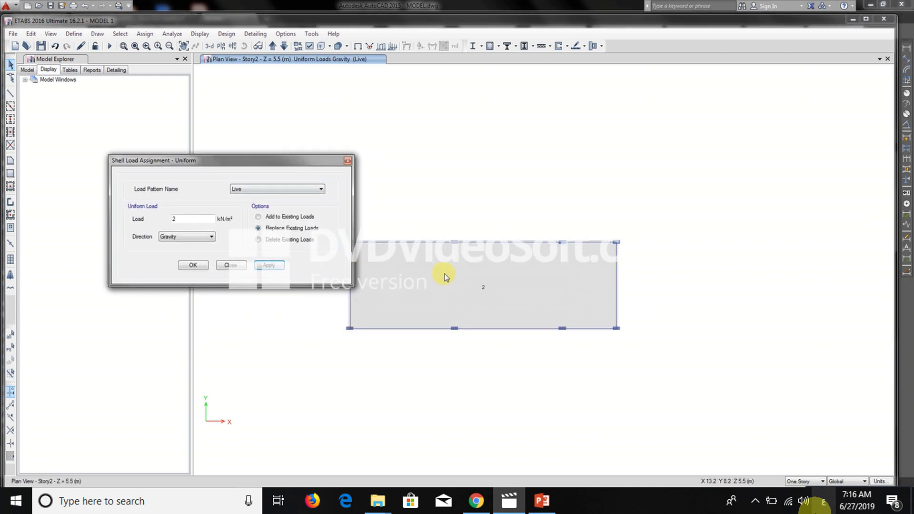
# - Reselect the Story2 slab, apply a uniform SID gravity load of 2 kN/m², and close the load assignment
pyautogui.click(446, 277)
pyautogui.click(272, 189)
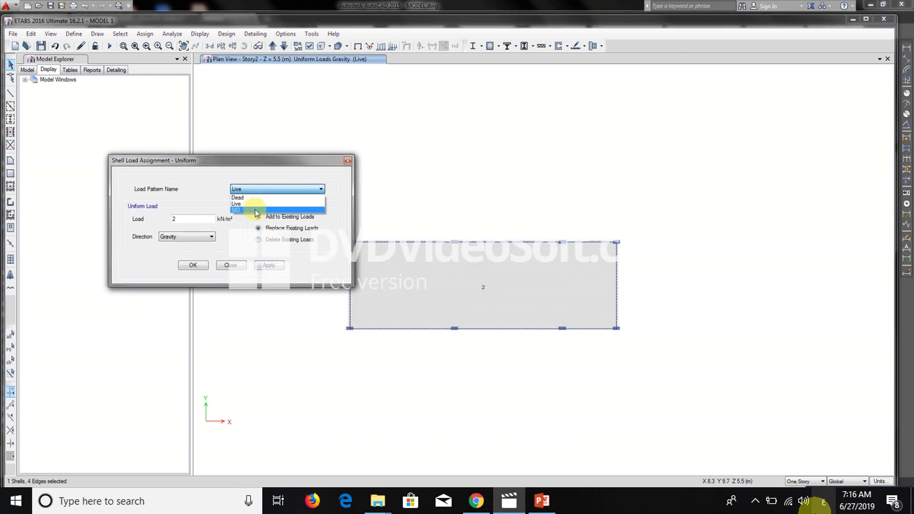
pyautogui.click(258, 210)
pyautogui.doubleClick(191, 219)
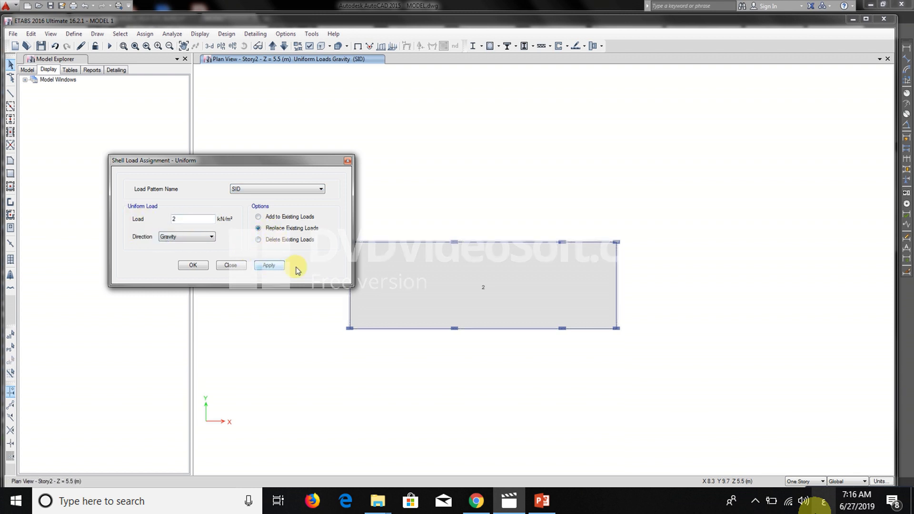
pyautogui.click(229, 265)
# - Inspect the Story2 slab's assignments and its uniform loads for each load pattern, and close the slab information
pyautogui.click(409, 273)
pyautogui.rightClick(409, 272)
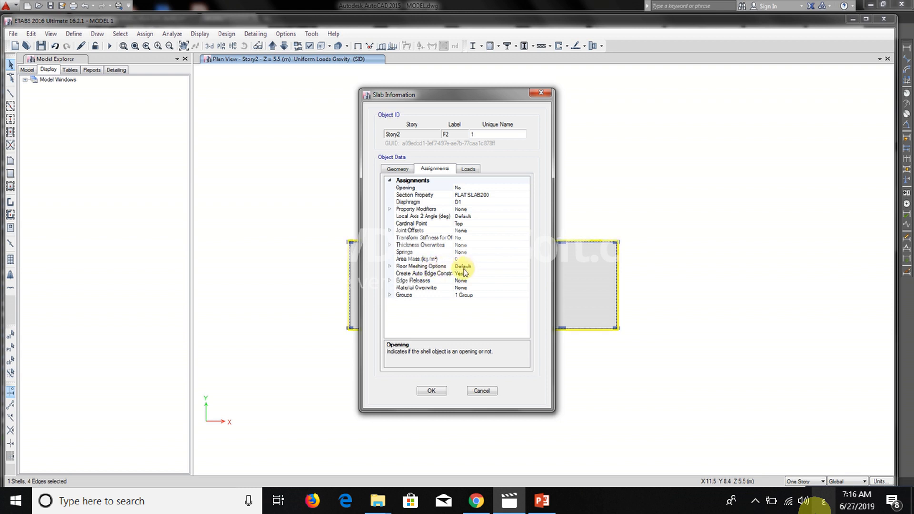
pyautogui.click(470, 170)
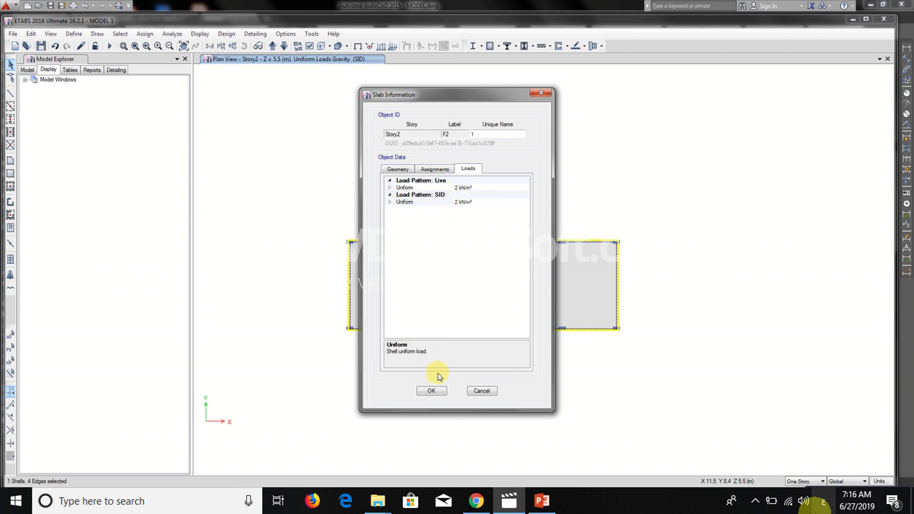
pyautogui.click(431, 390)
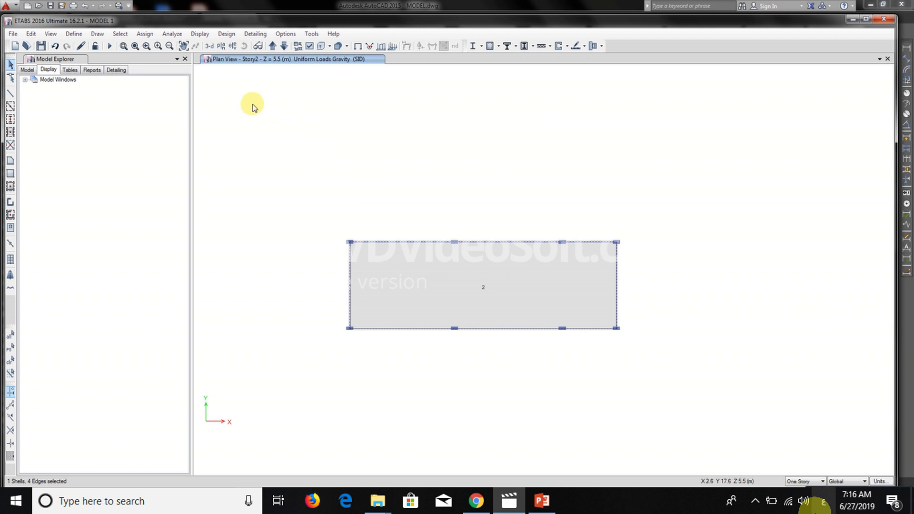
# - Check the model with all joint, frame, shell, meshing, loading and duplicate self mass checks enabled, read the report and close it
pyautogui.click(177, 37)
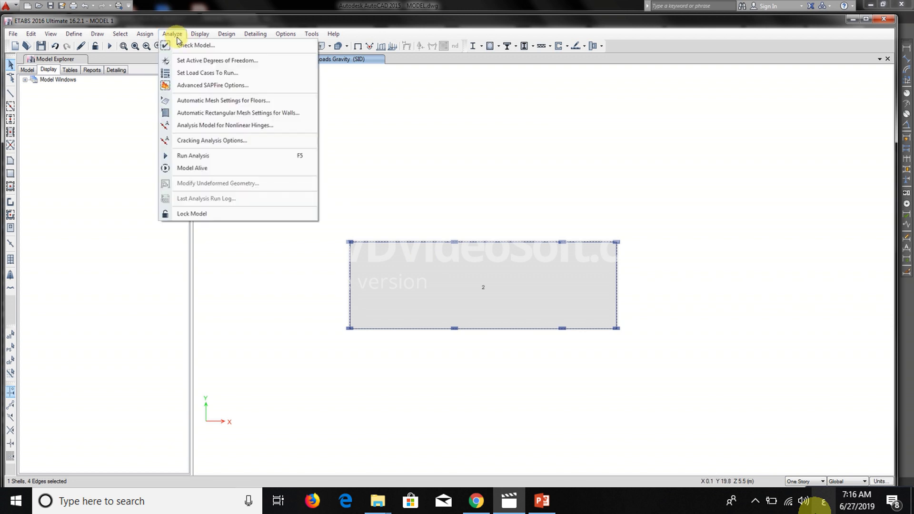
pyautogui.click(193, 45)
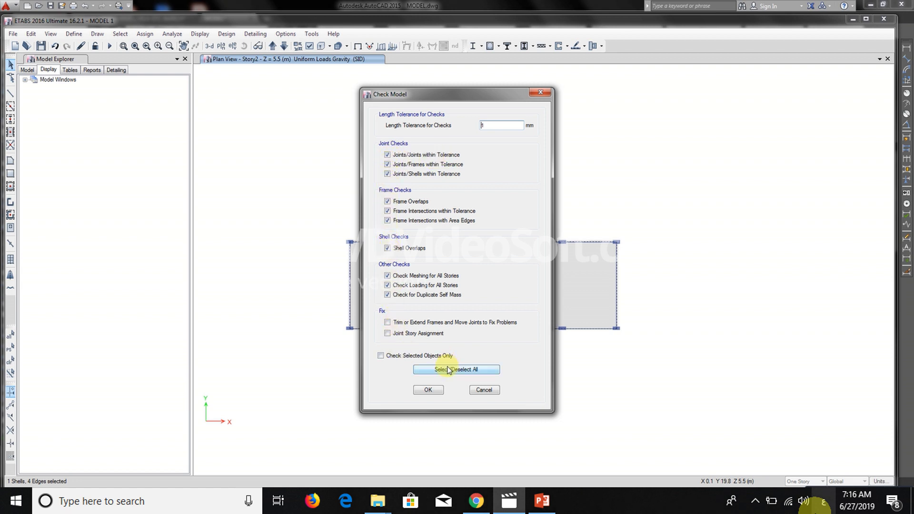
pyautogui.click(429, 390)
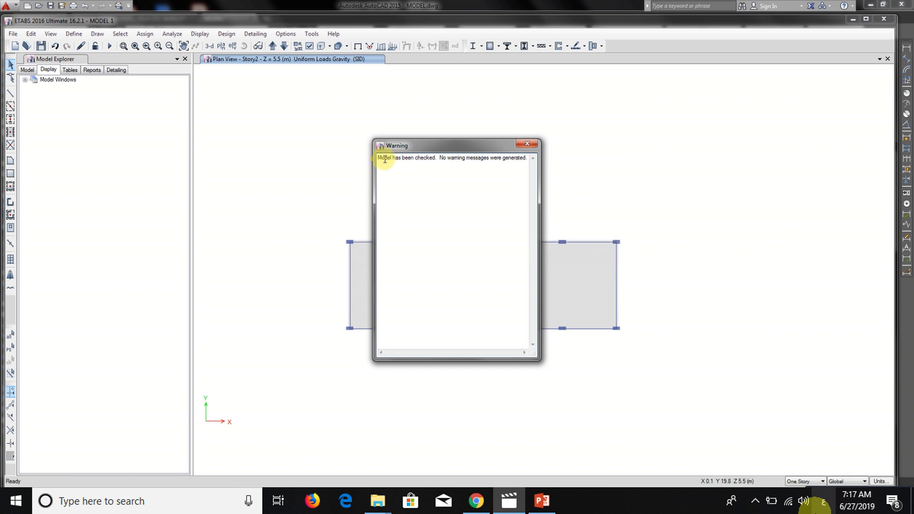
pyautogui.moveTo(378, 158); pyautogui.dragTo(532, 158)
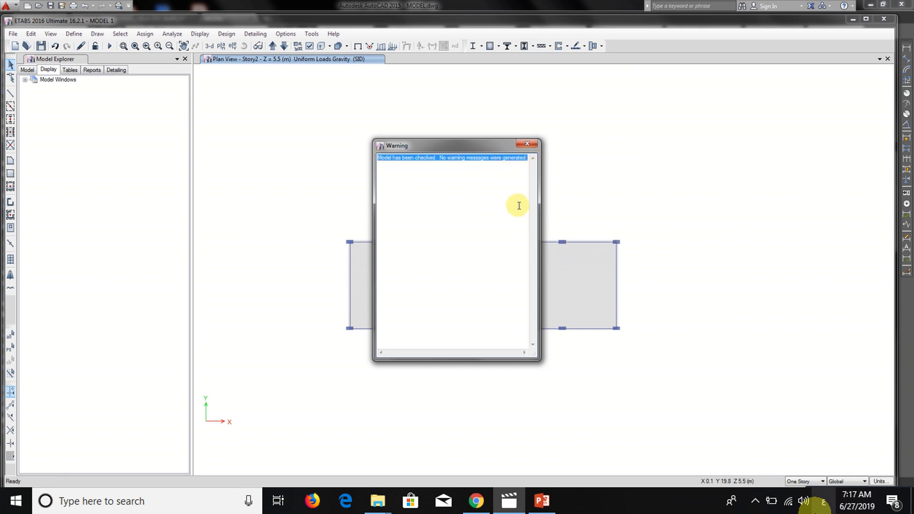
pyautogui.click(527, 145)
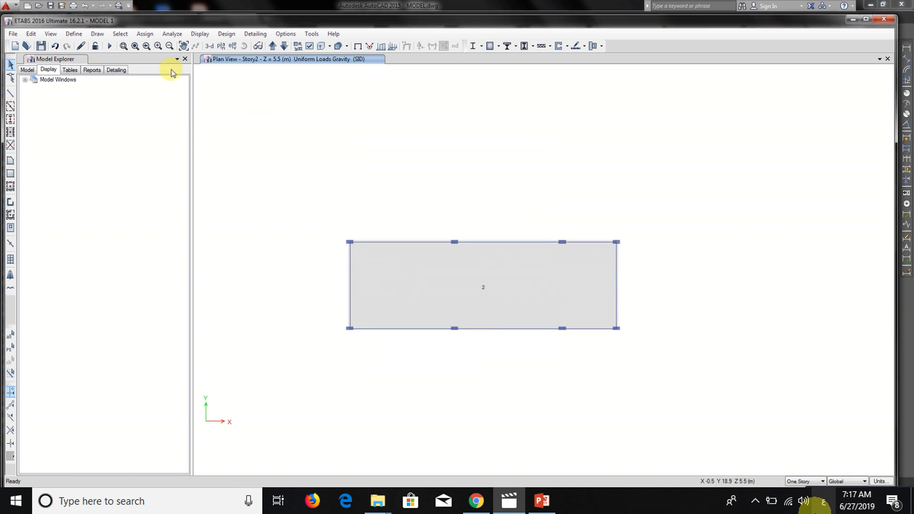
# - Run the analysis and show the deformed shape under the Dead load in a 3-D view
pyautogui.click(110, 47)
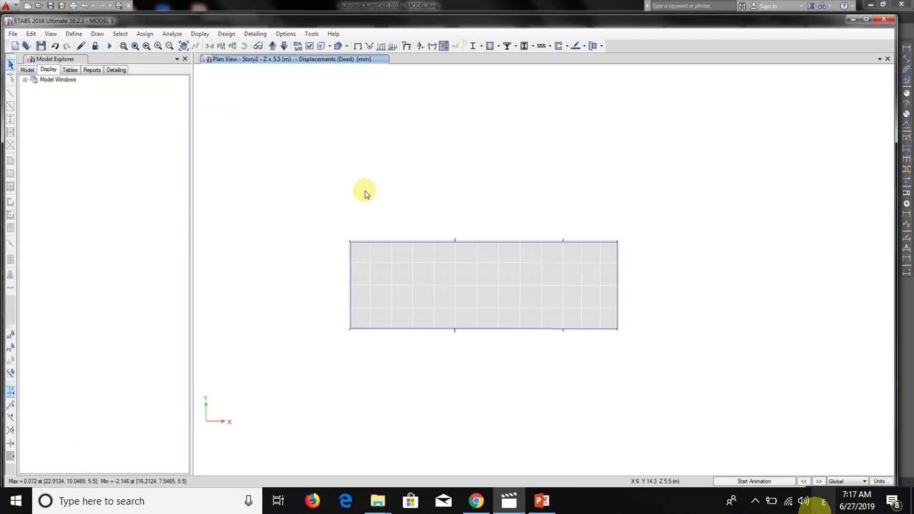
pyautogui.click(209, 46)
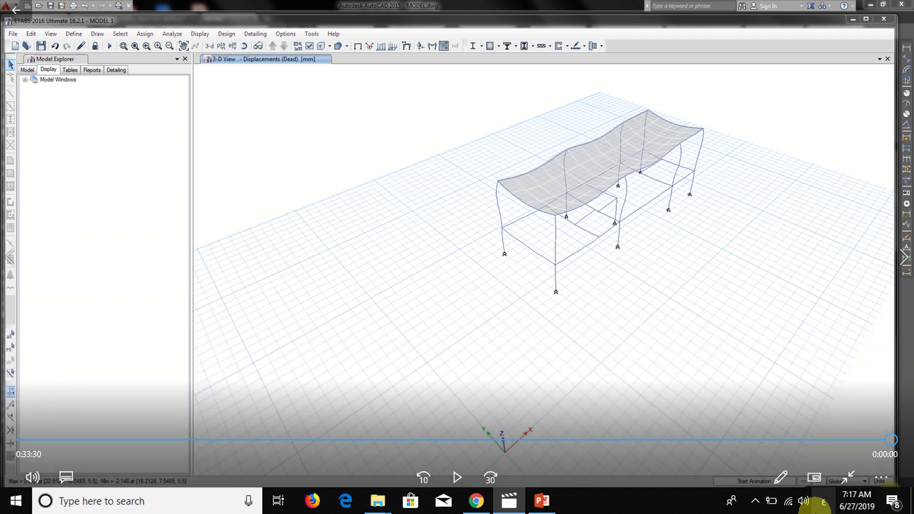
pyautogui.click(820, 504)
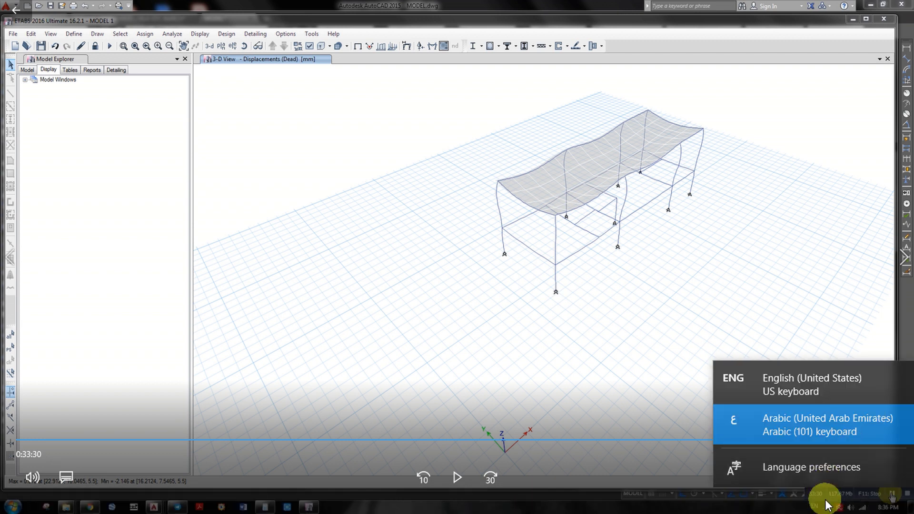
pyautogui.click(647, 347)
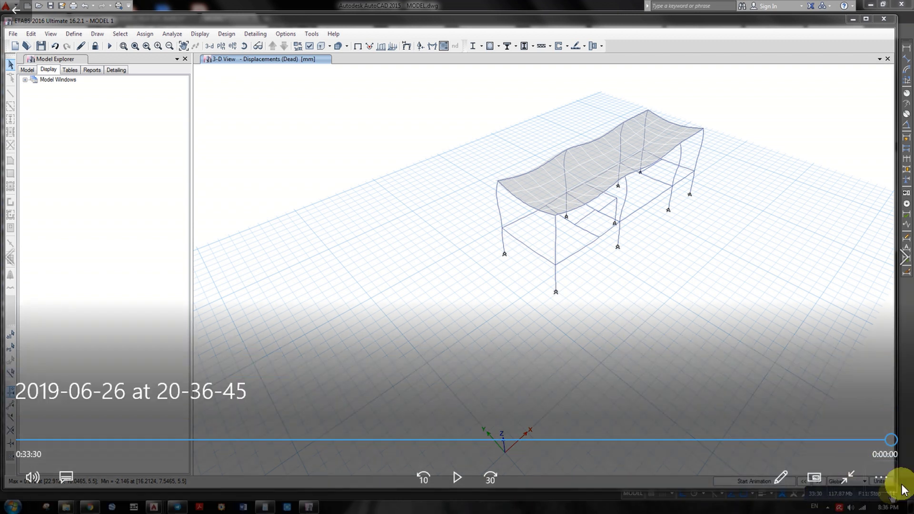
pyautogui.click(847, 476)
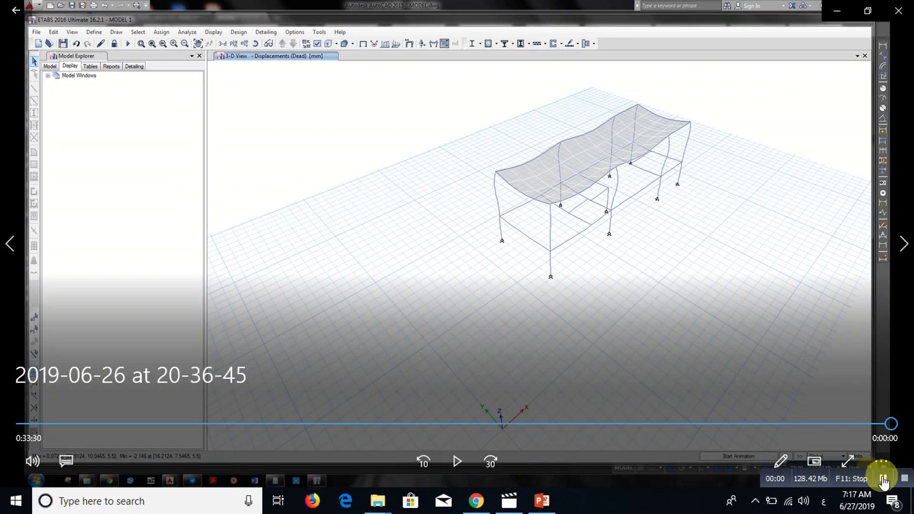
pyautogui.click(848, 461)
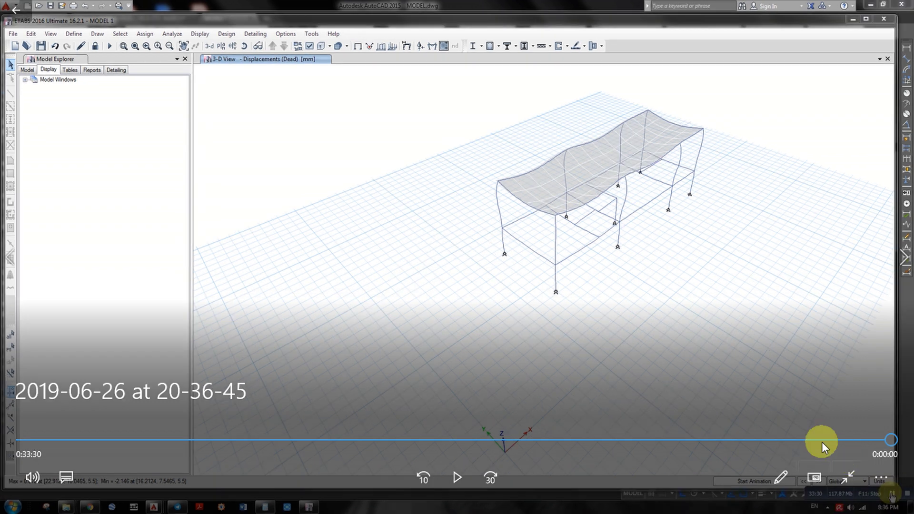